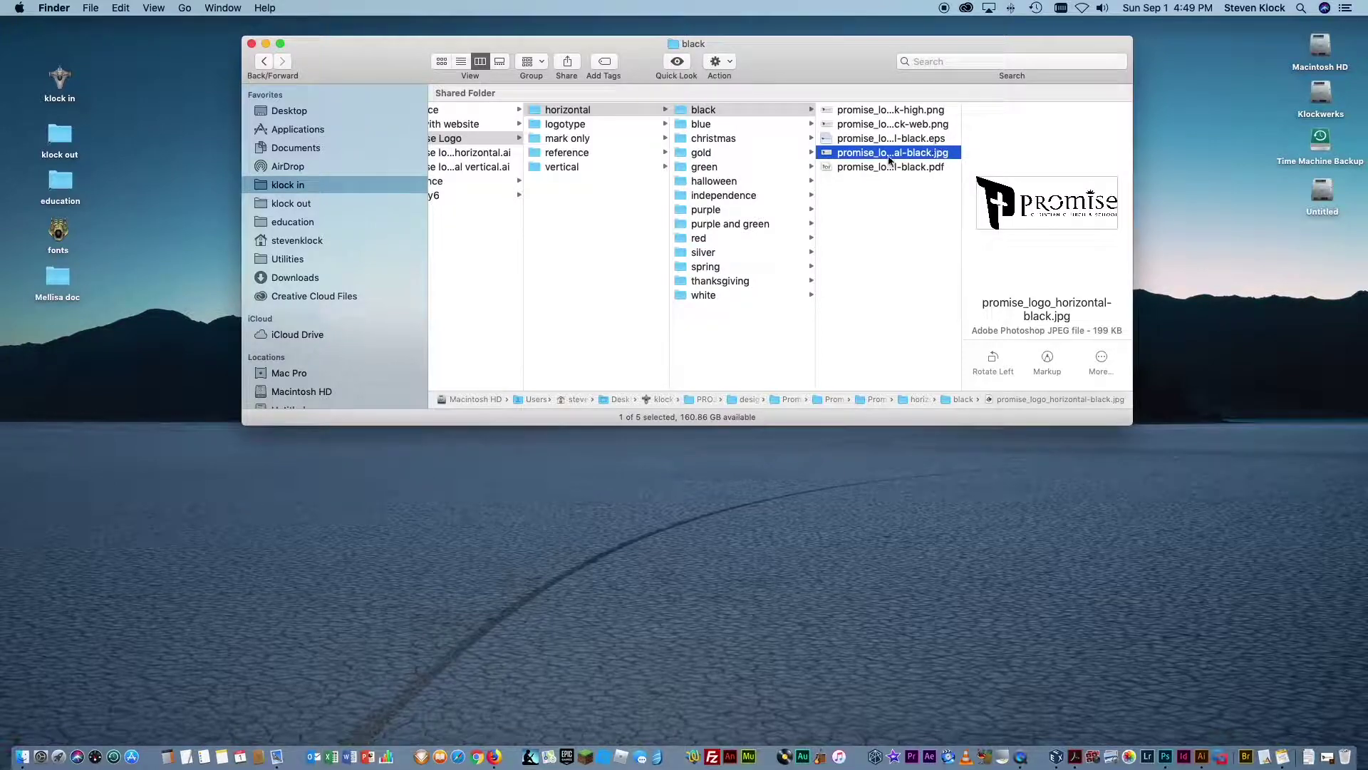
# - Preview the PDF, high-resolution PNG, EPS and JPG versions of the black horizontal Promise logo
pyautogui.click(885, 168)
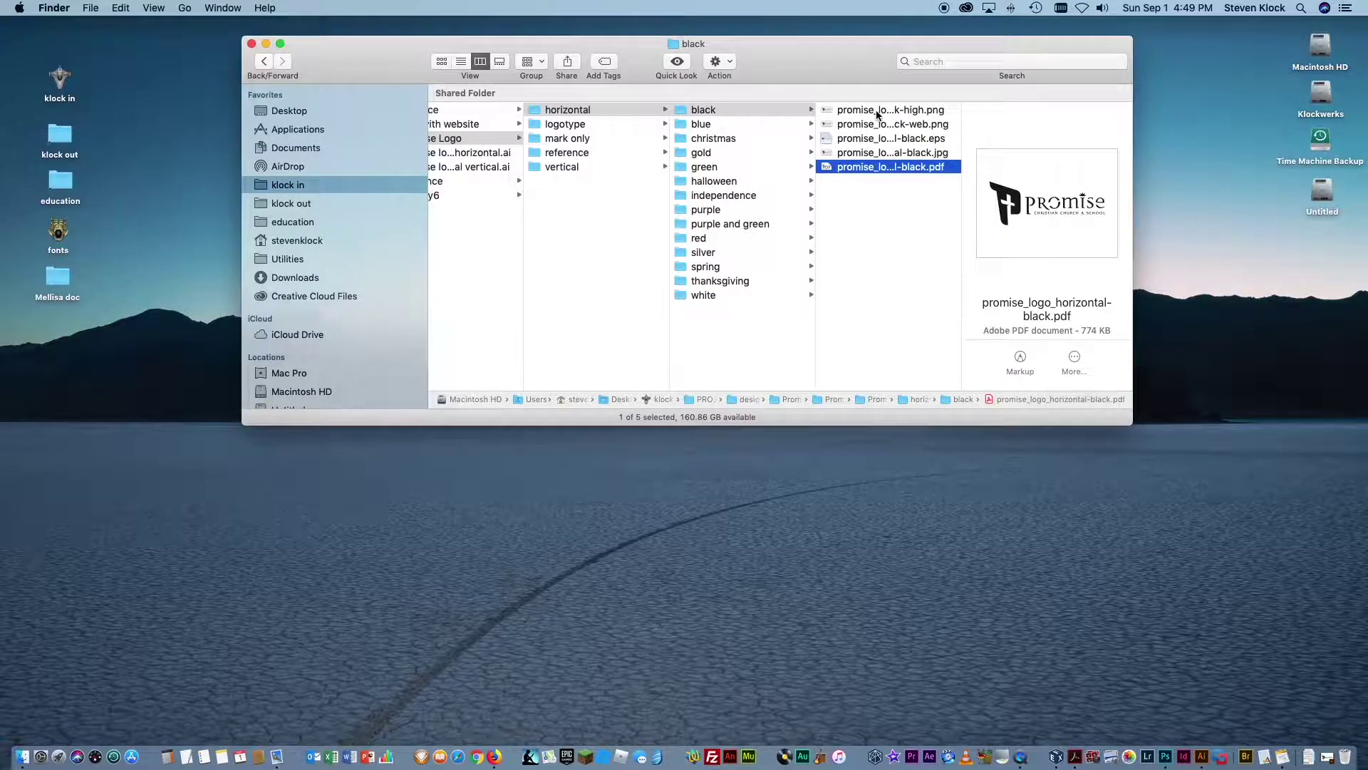
pyautogui.click(878, 112)
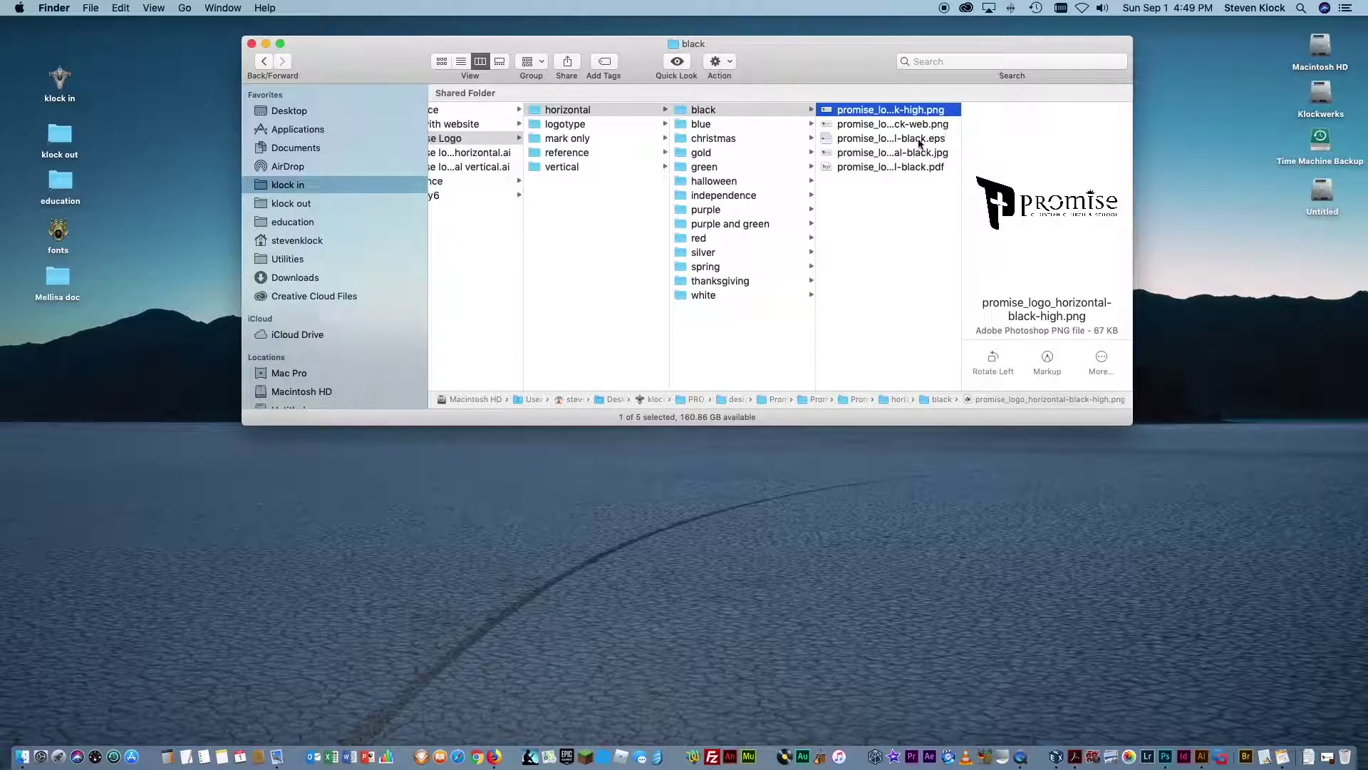
pyautogui.click(899, 142)
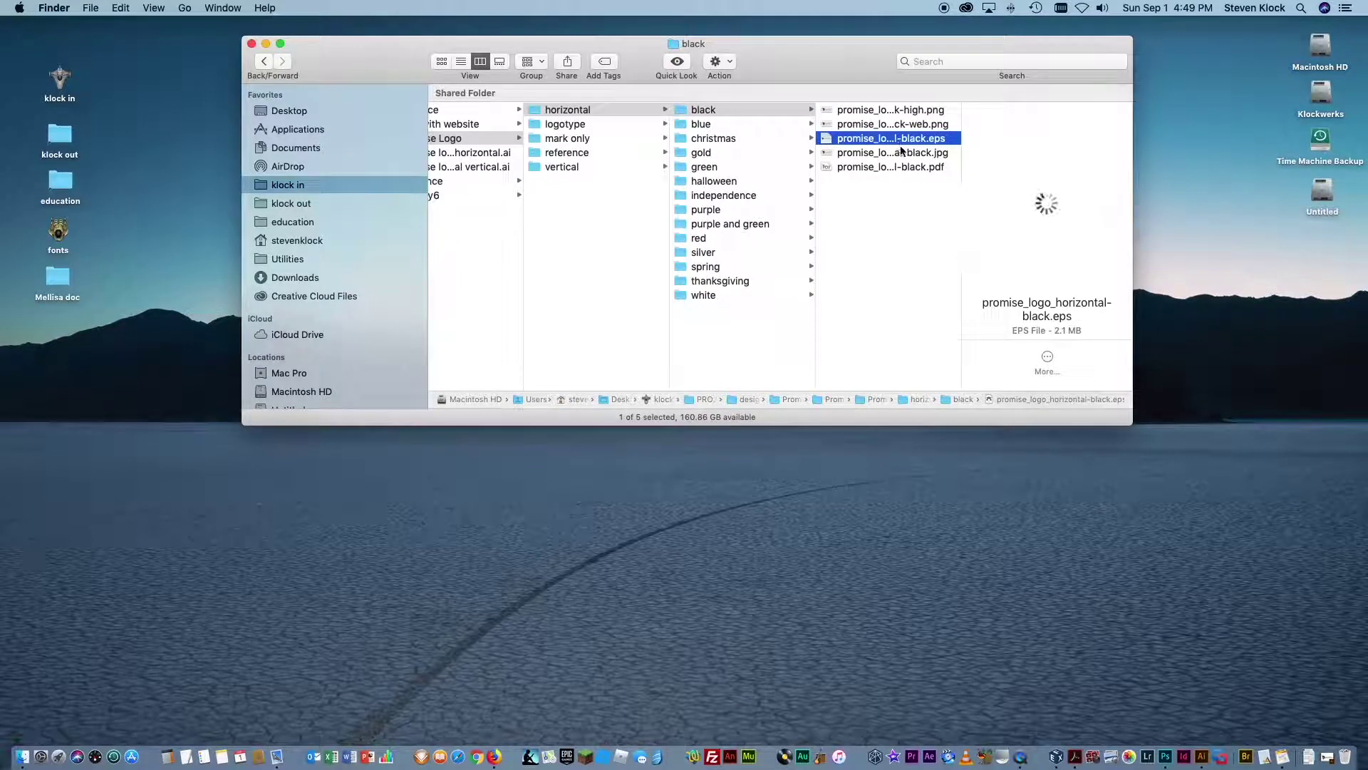
pyautogui.click(899, 154)
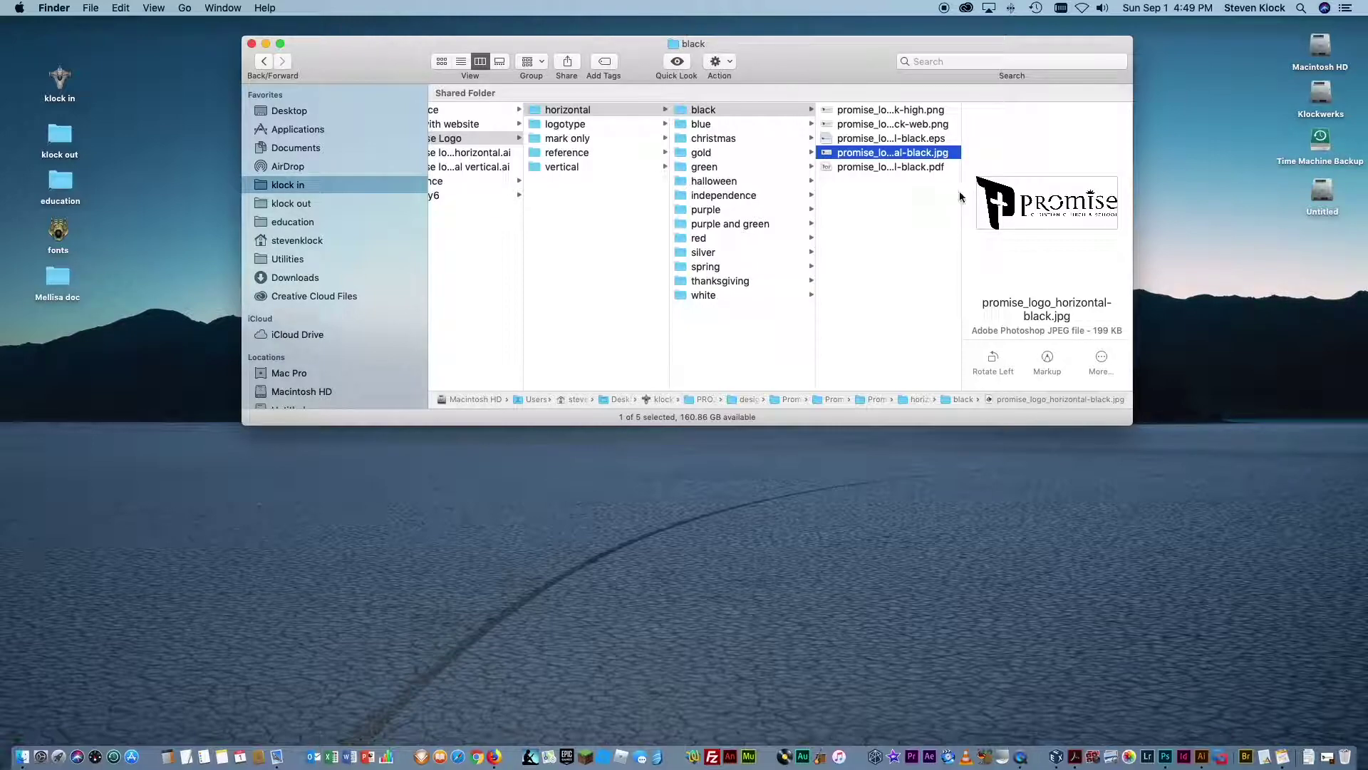
# - Open promise_logo_horizontal-black.pdf in Acrobat to view the logo and close it again
pyautogui.click(861, 168)
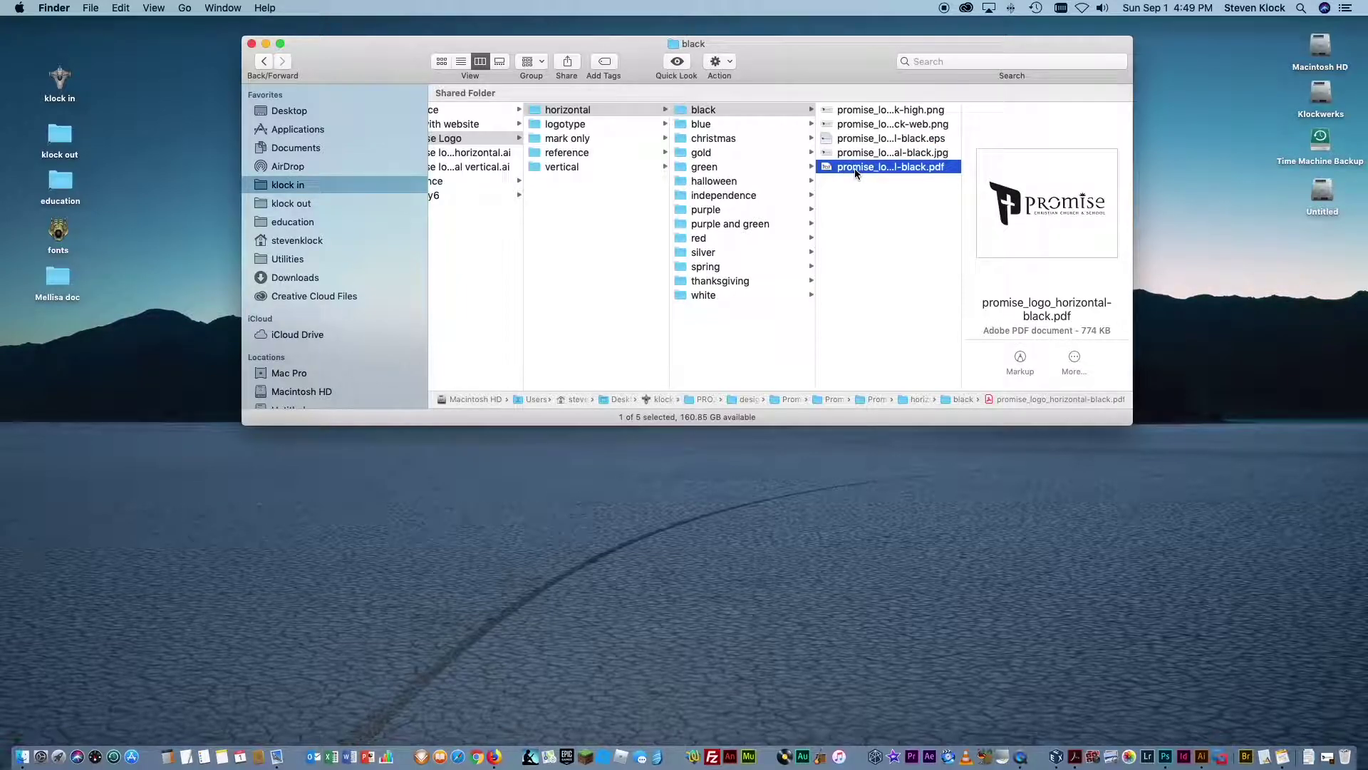
pyautogui.doubleClick(854, 168)
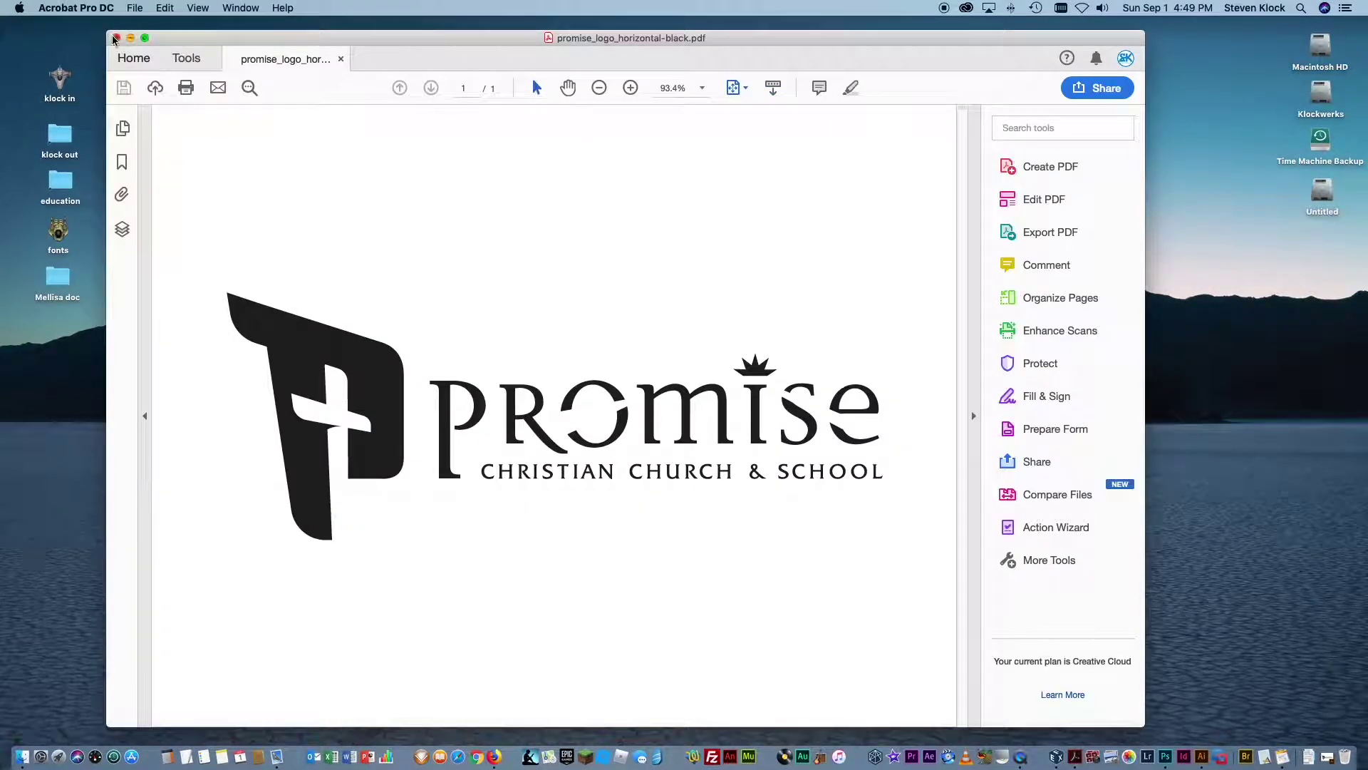
pyautogui.click(116, 38)
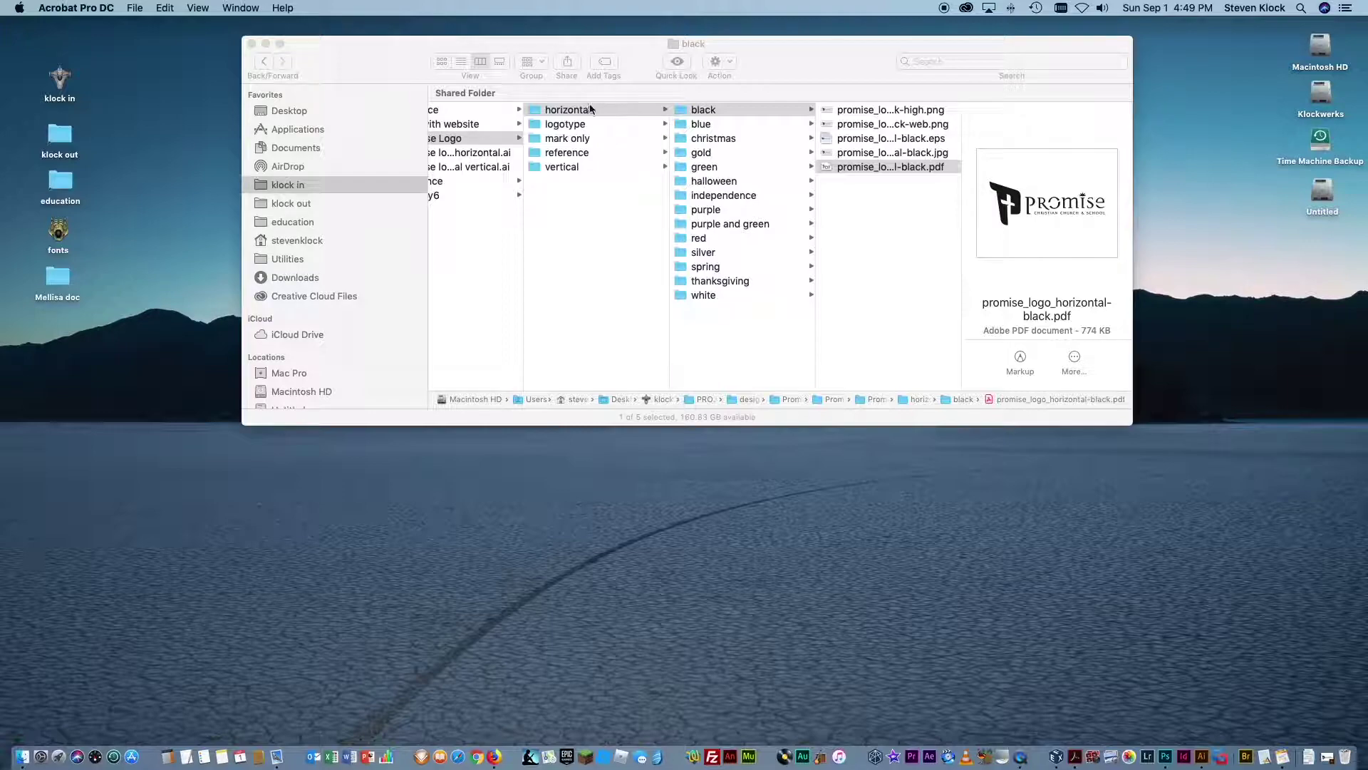
# - View the blue vertical logo's EPS file in Illustrator, then close the document and the start window
pyautogui.click(591, 109)
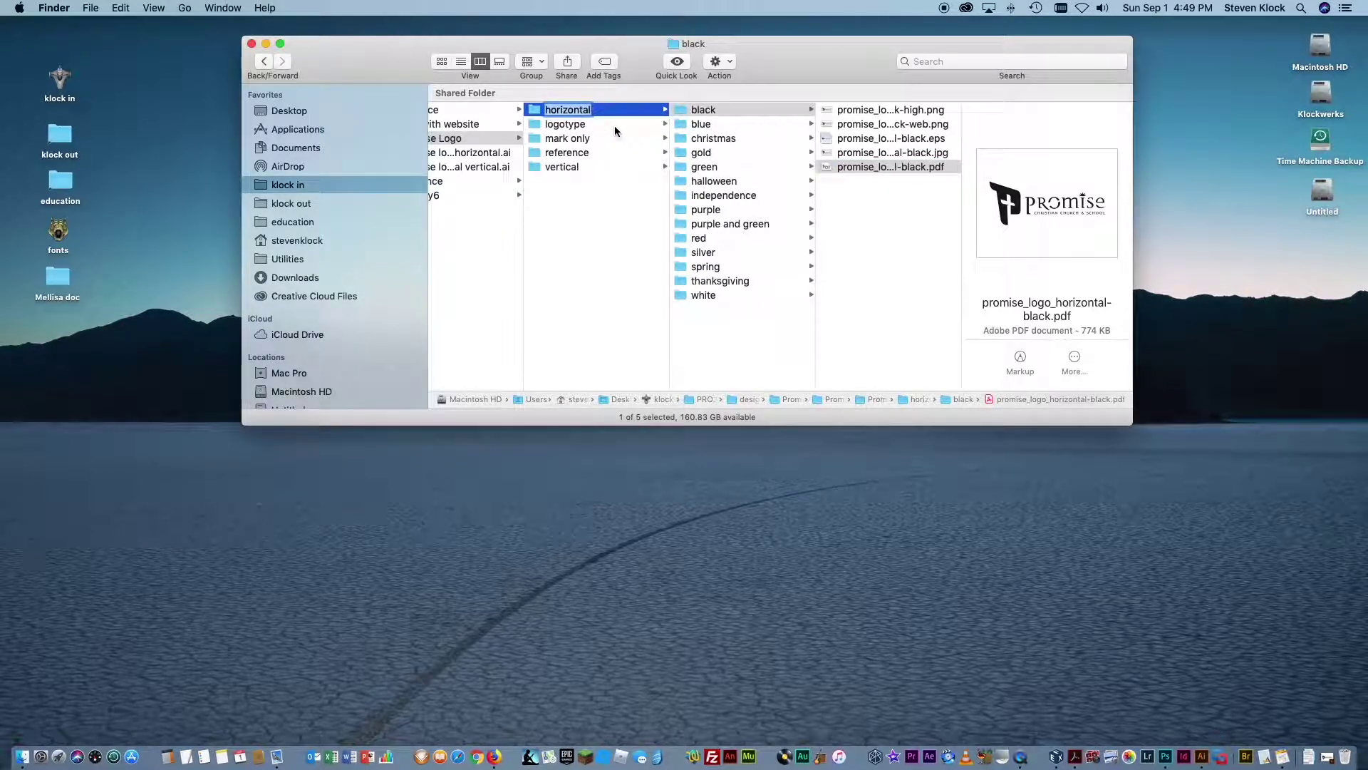
pyautogui.click(577, 171)
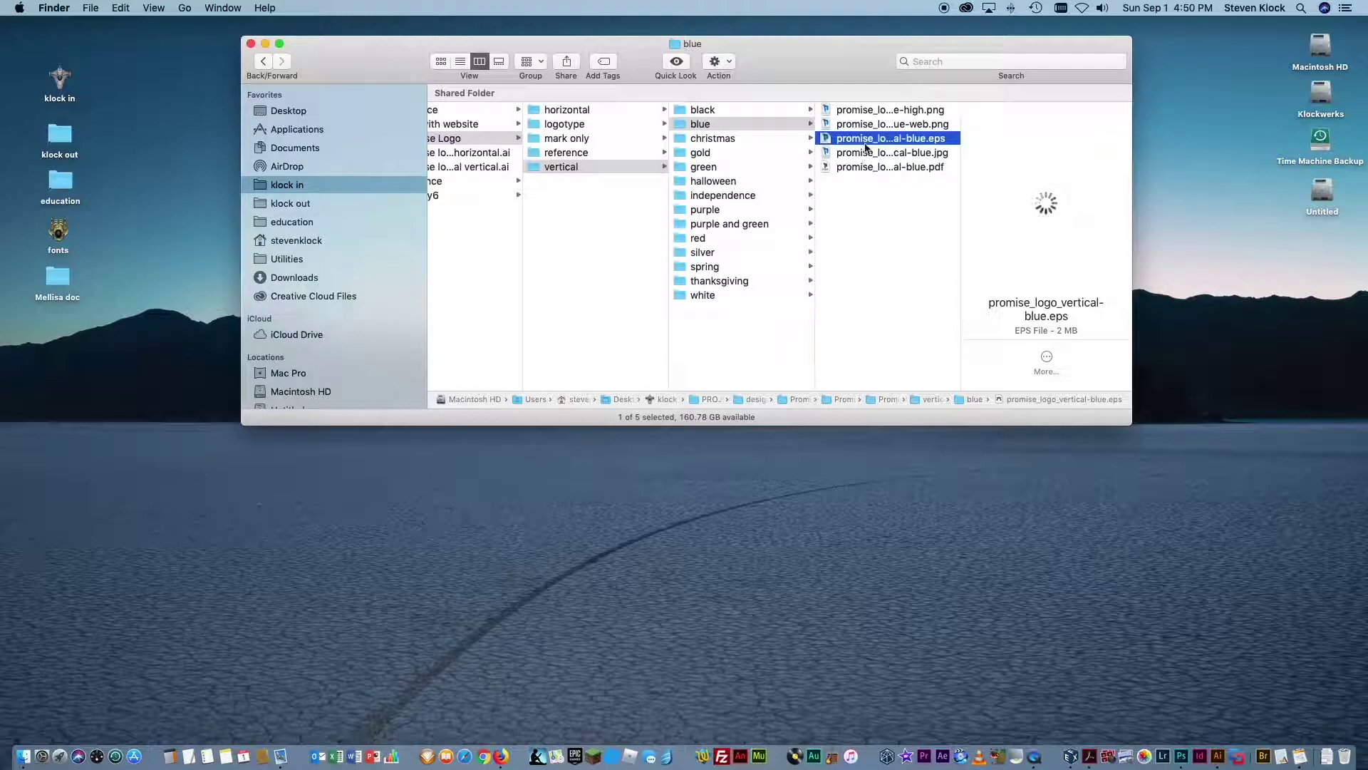
pyautogui.doubleClick(863, 142)
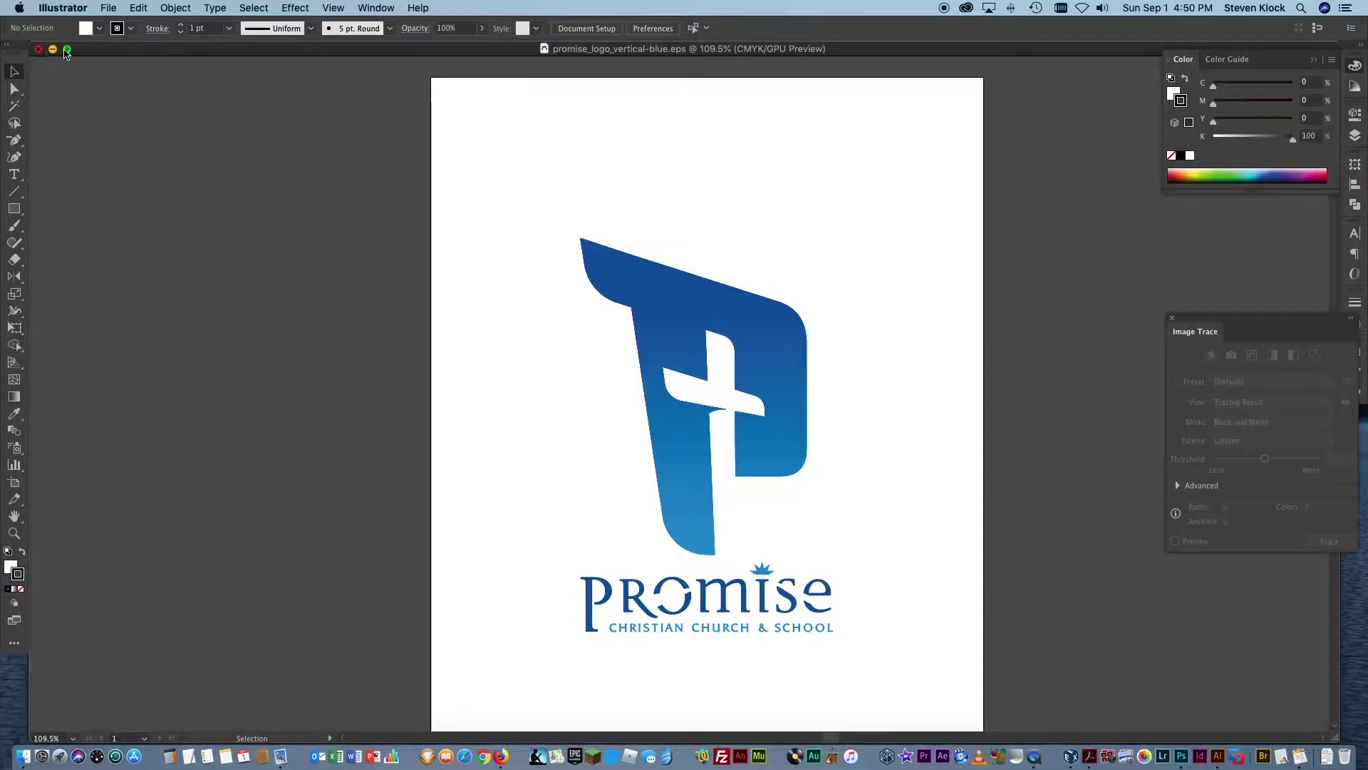
pyautogui.press('super+w')
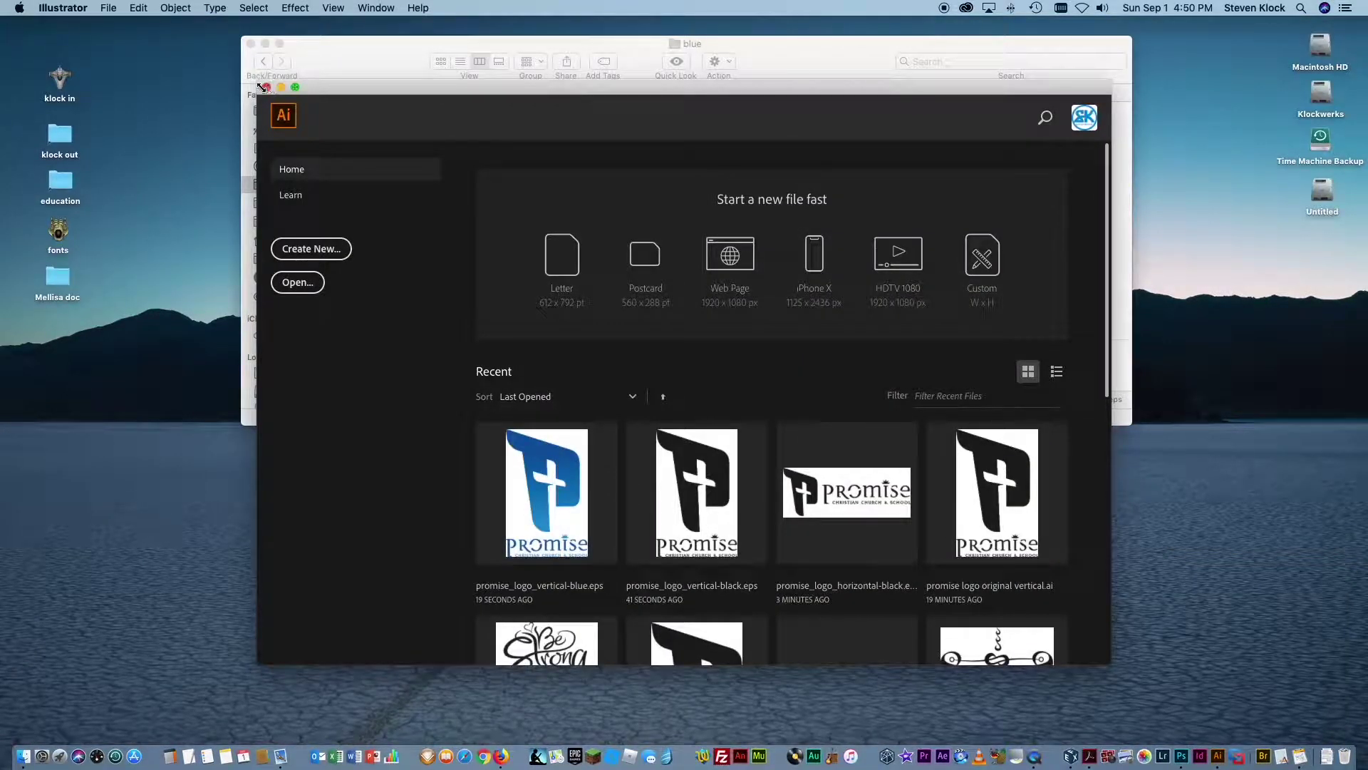
pyautogui.click(267, 86)
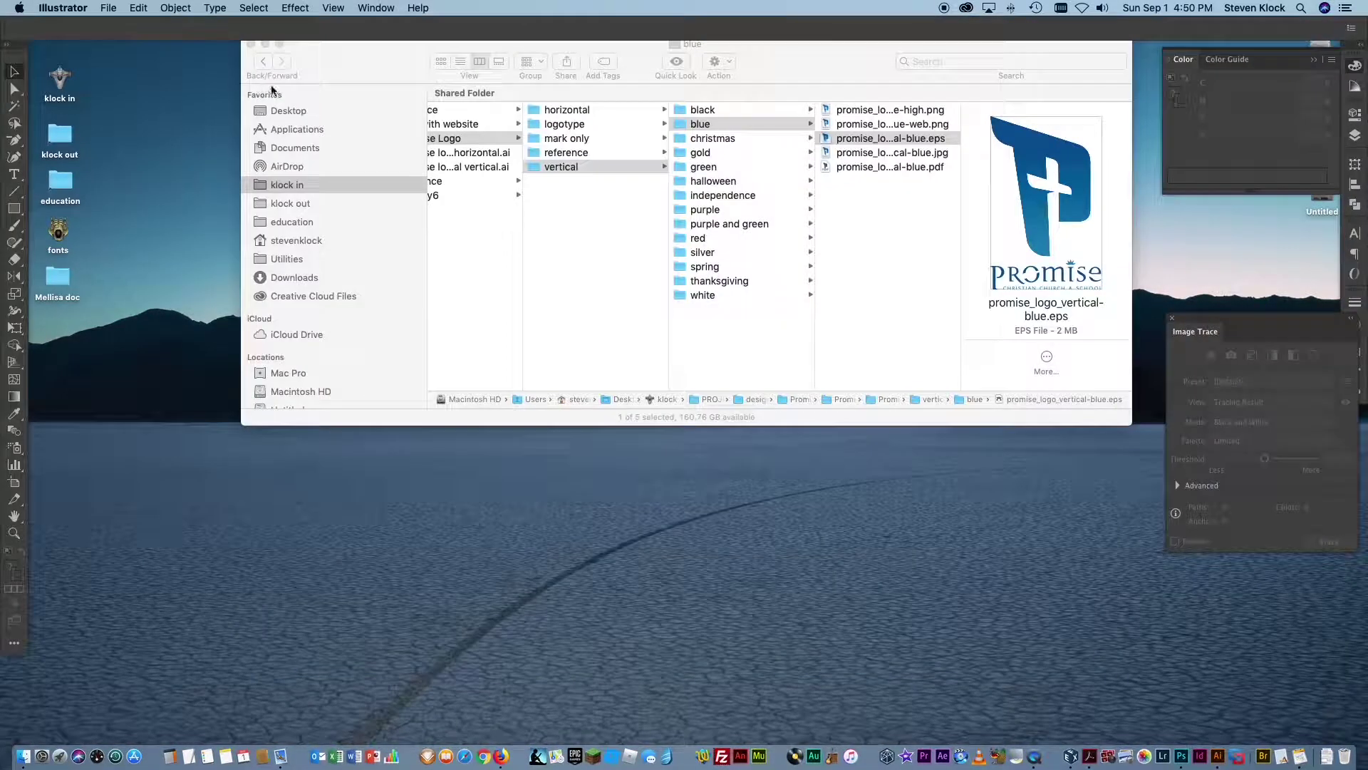
# - Show the christmas folder of the vertical logos and view its web PNG in Quick Look
pyautogui.click(732, 141)
pyautogui.click(729, 138)
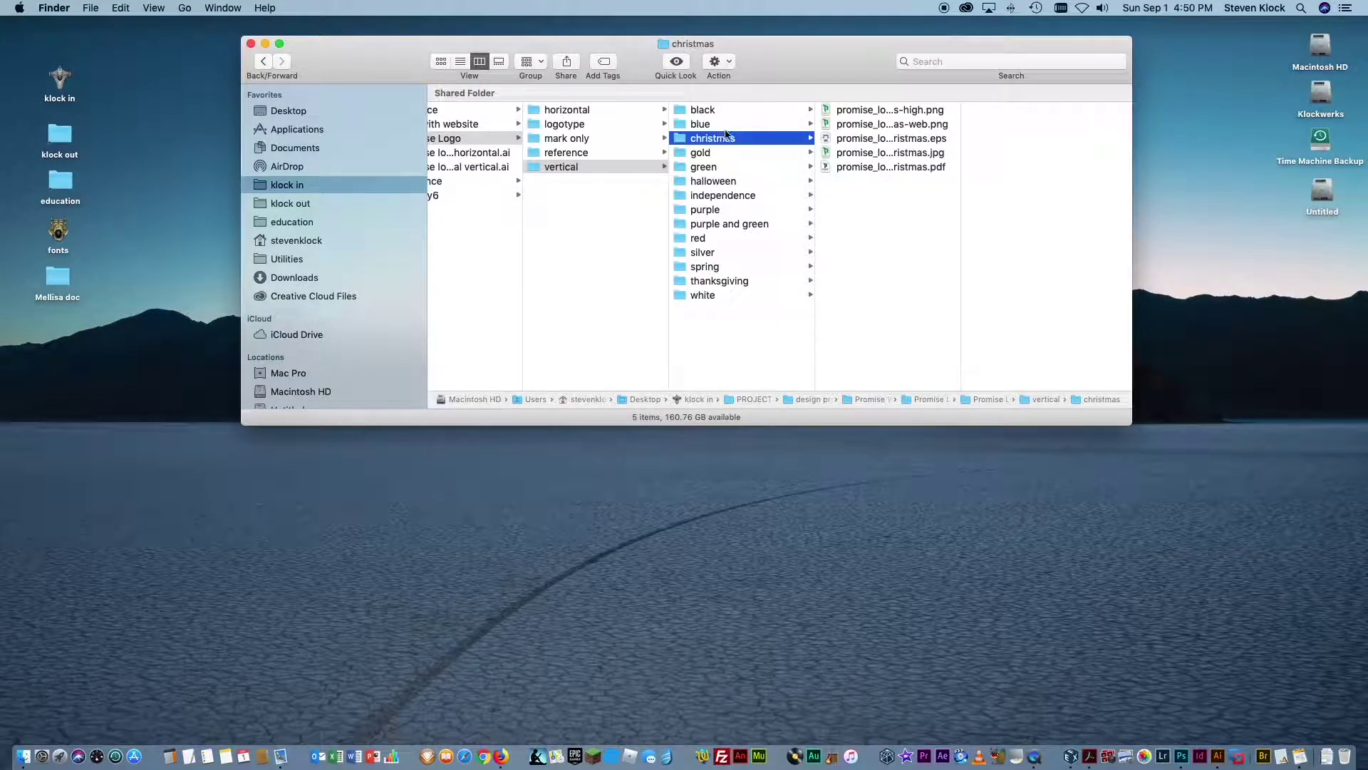
pyautogui.click(889, 125)
pyautogui.press('space')
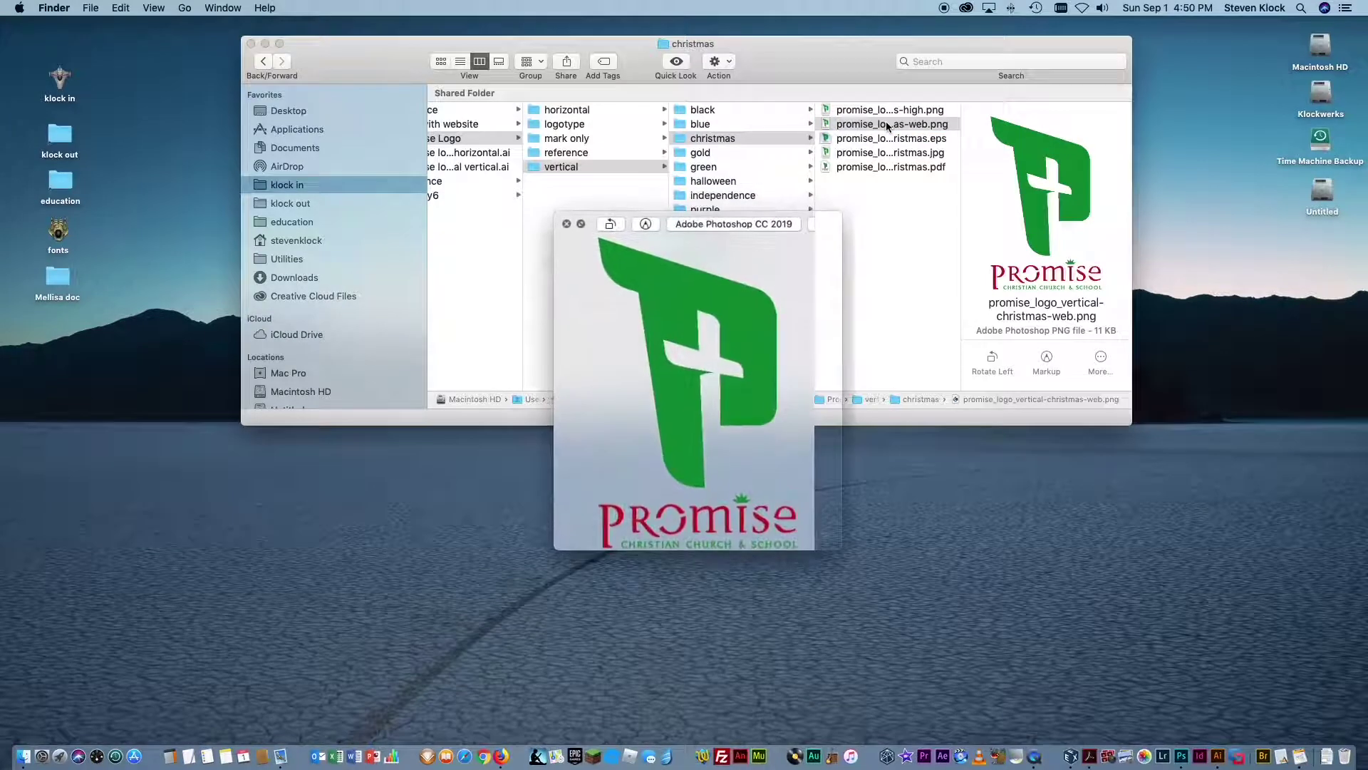
pyautogui.press('space')
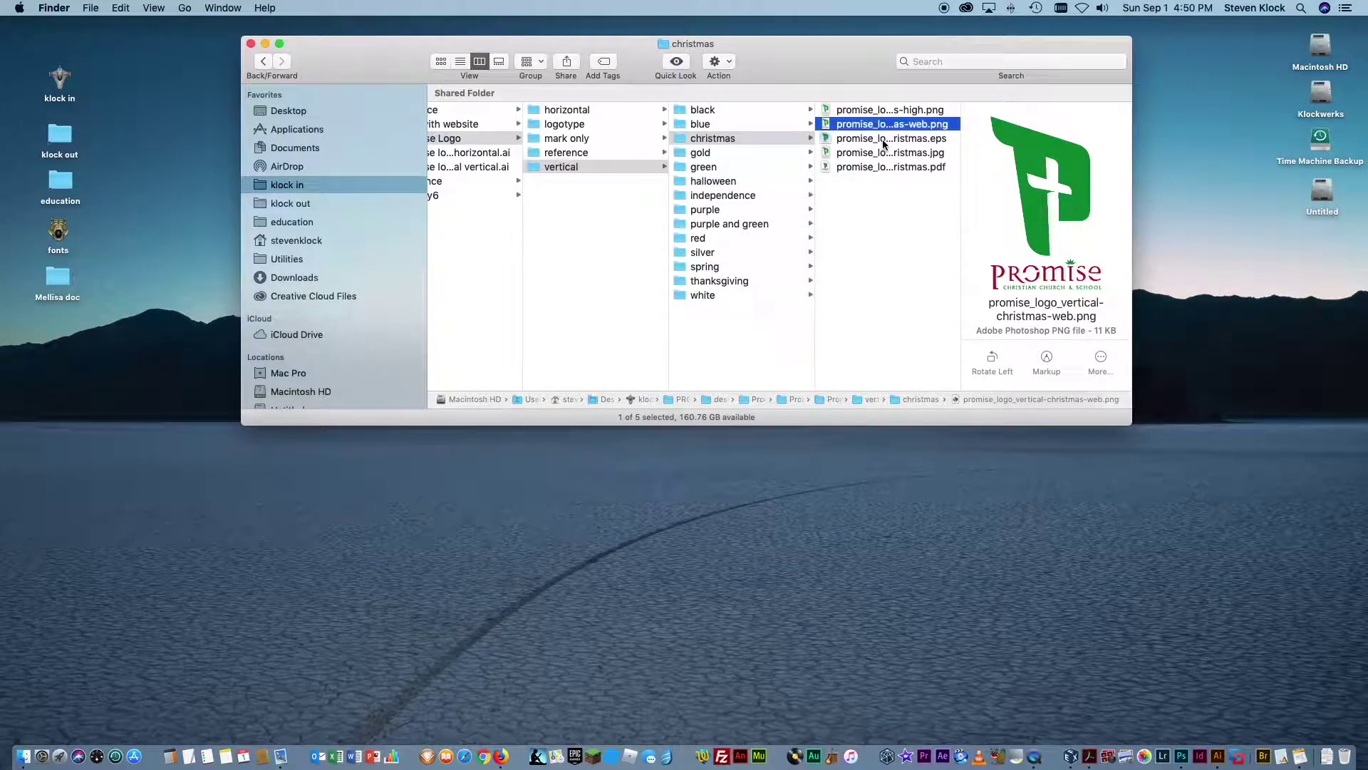
# - View promise_logo_vertical-christmas.eps in Illustrator and close the document and the start window
pyautogui.click(730, 152)
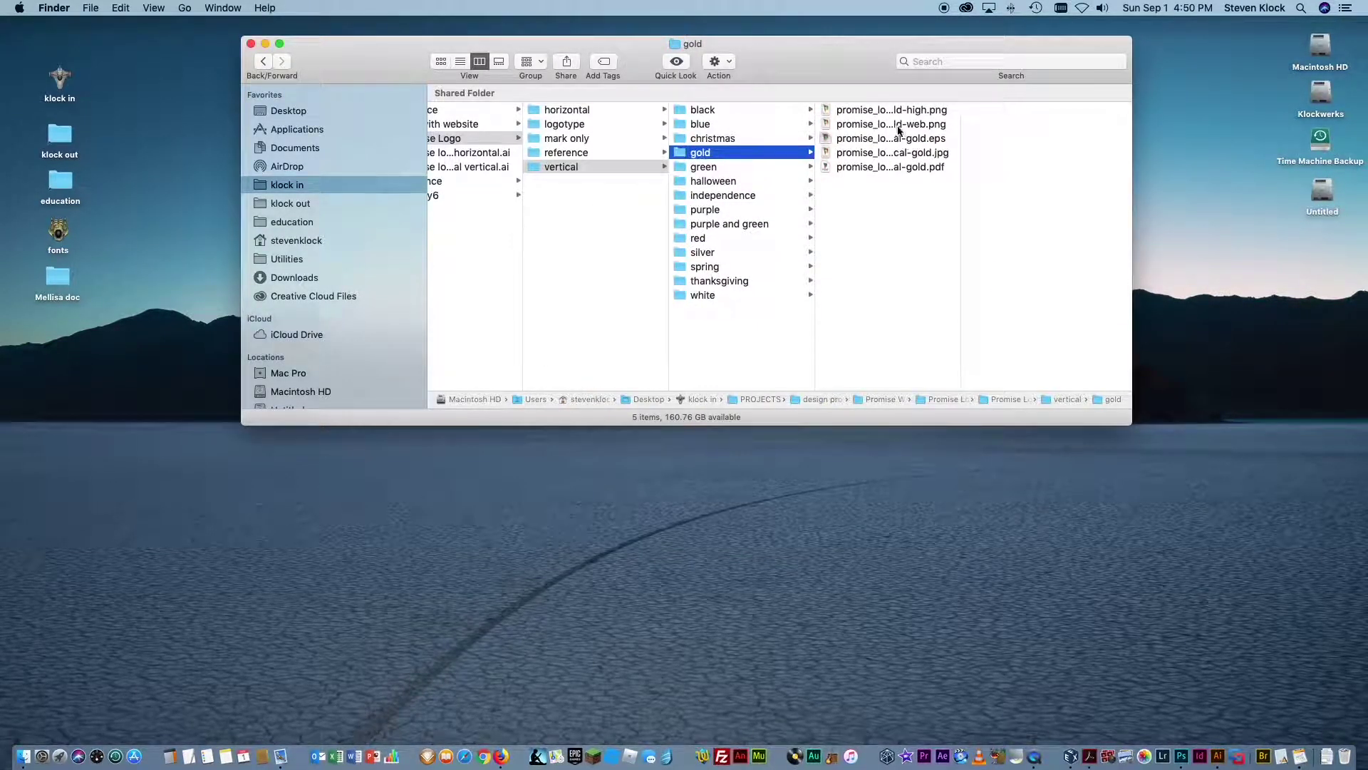
pyautogui.click(721, 138)
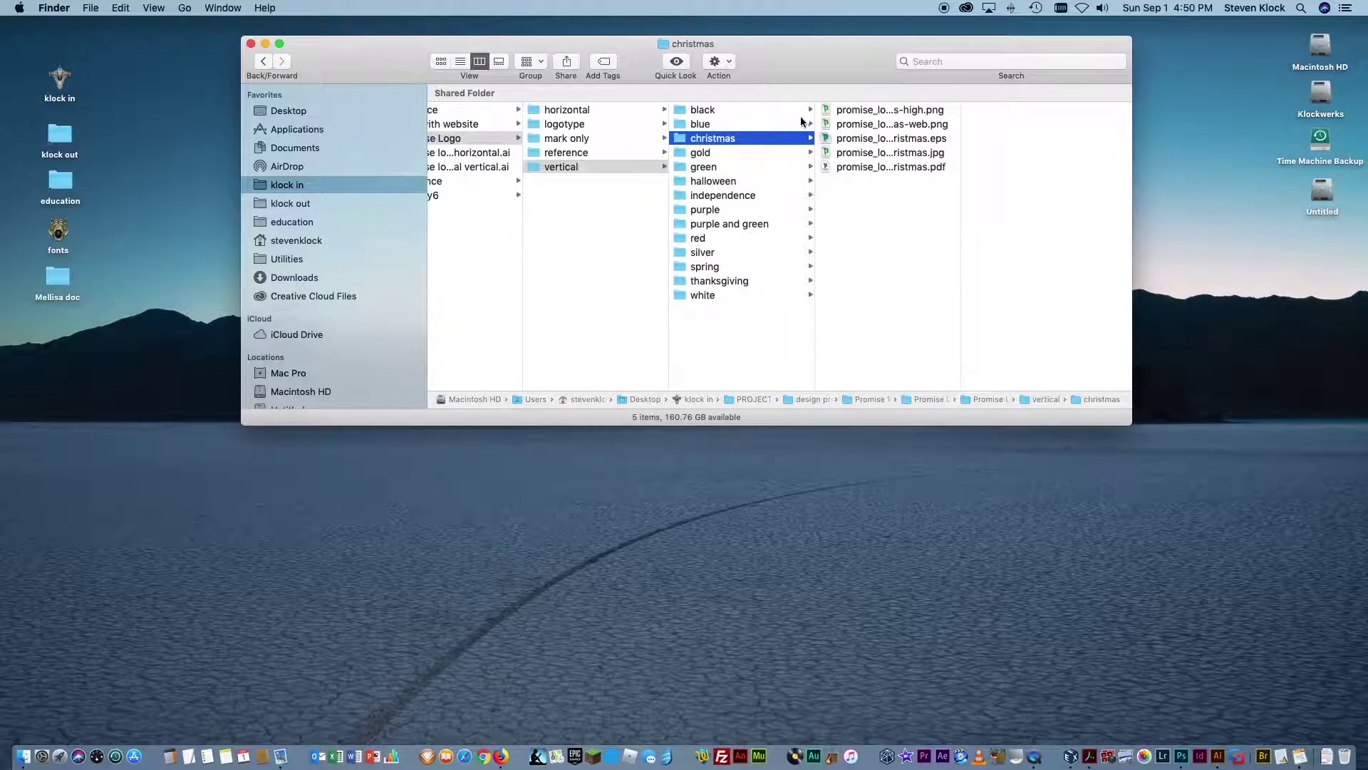
pyautogui.doubleClick(895, 140)
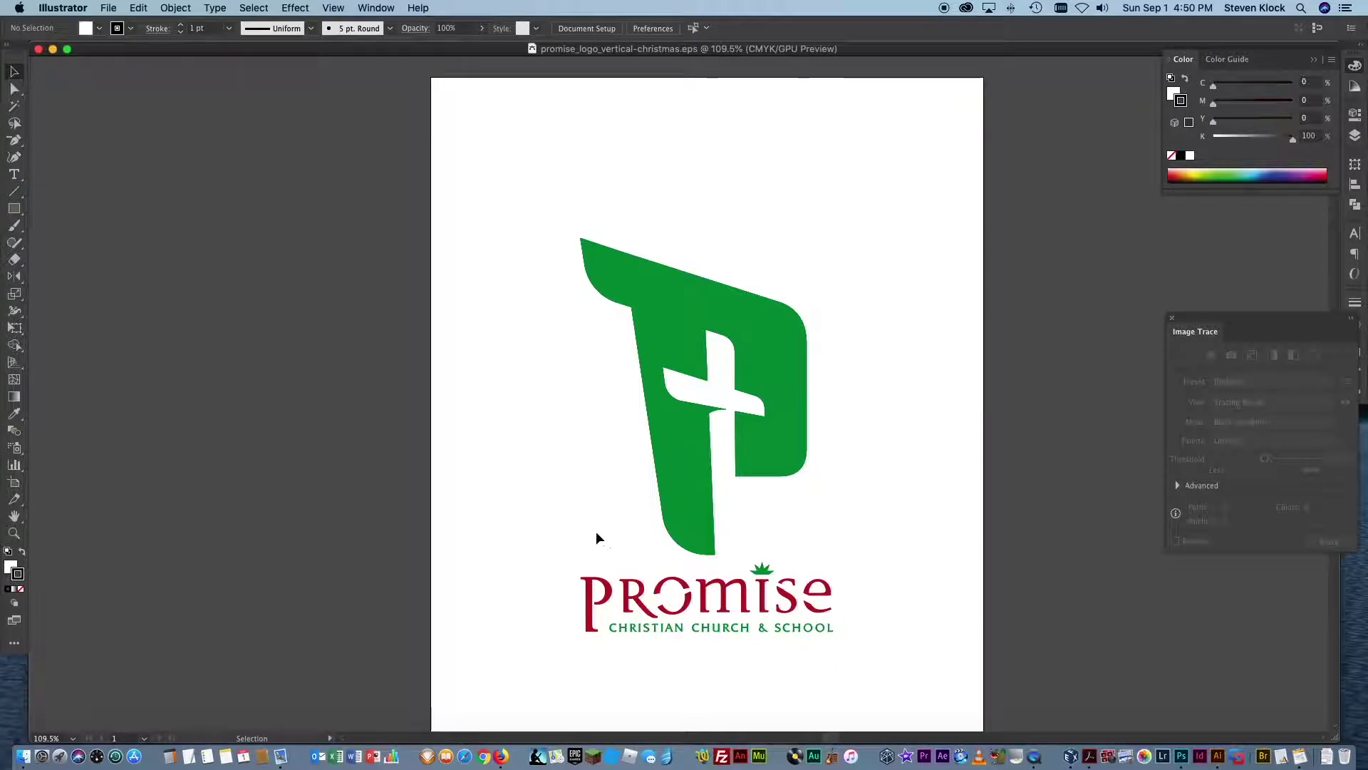
pyautogui.press('super+w')
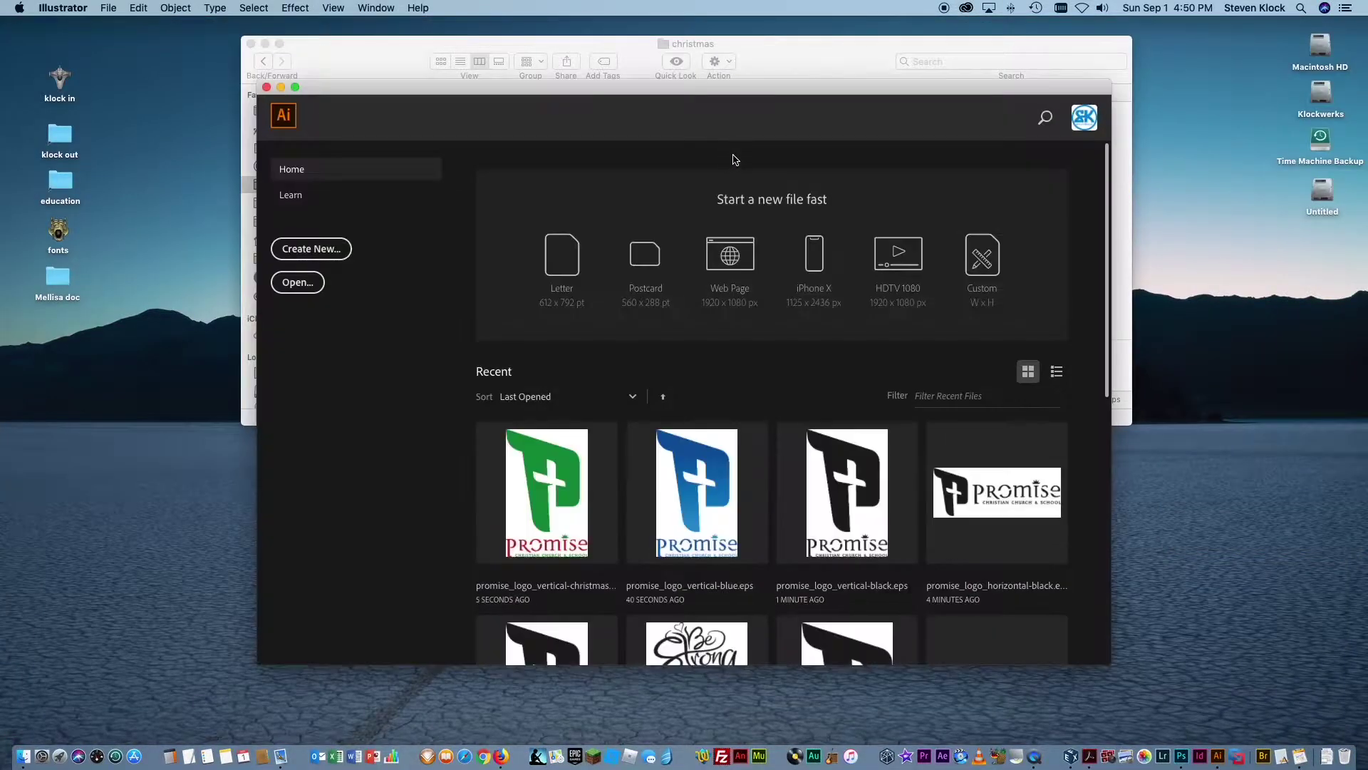
pyautogui.click(267, 87)
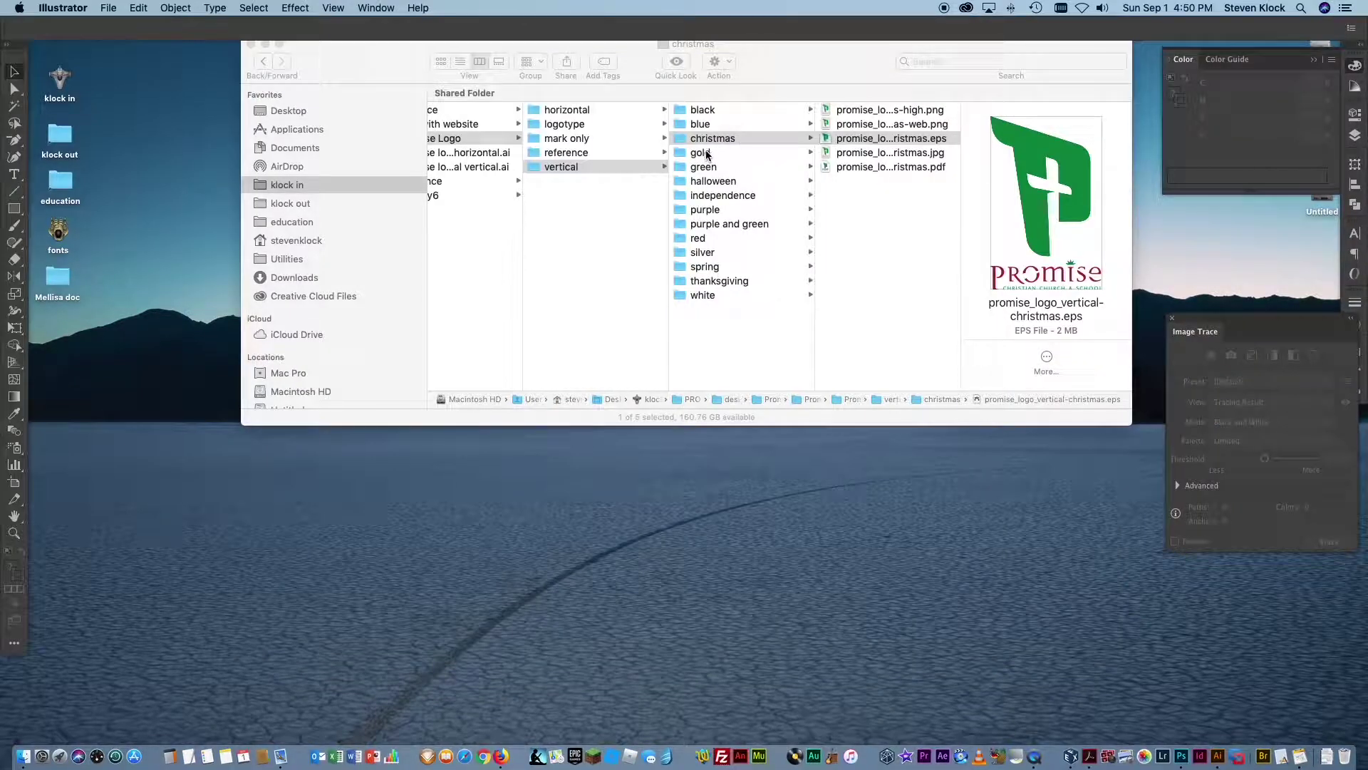
# - View the vertical logo's gold EPS in Illustrator, close it and return to the Finder window
pyautogui.click(709, 155)
pyautogui.click(706, 153)
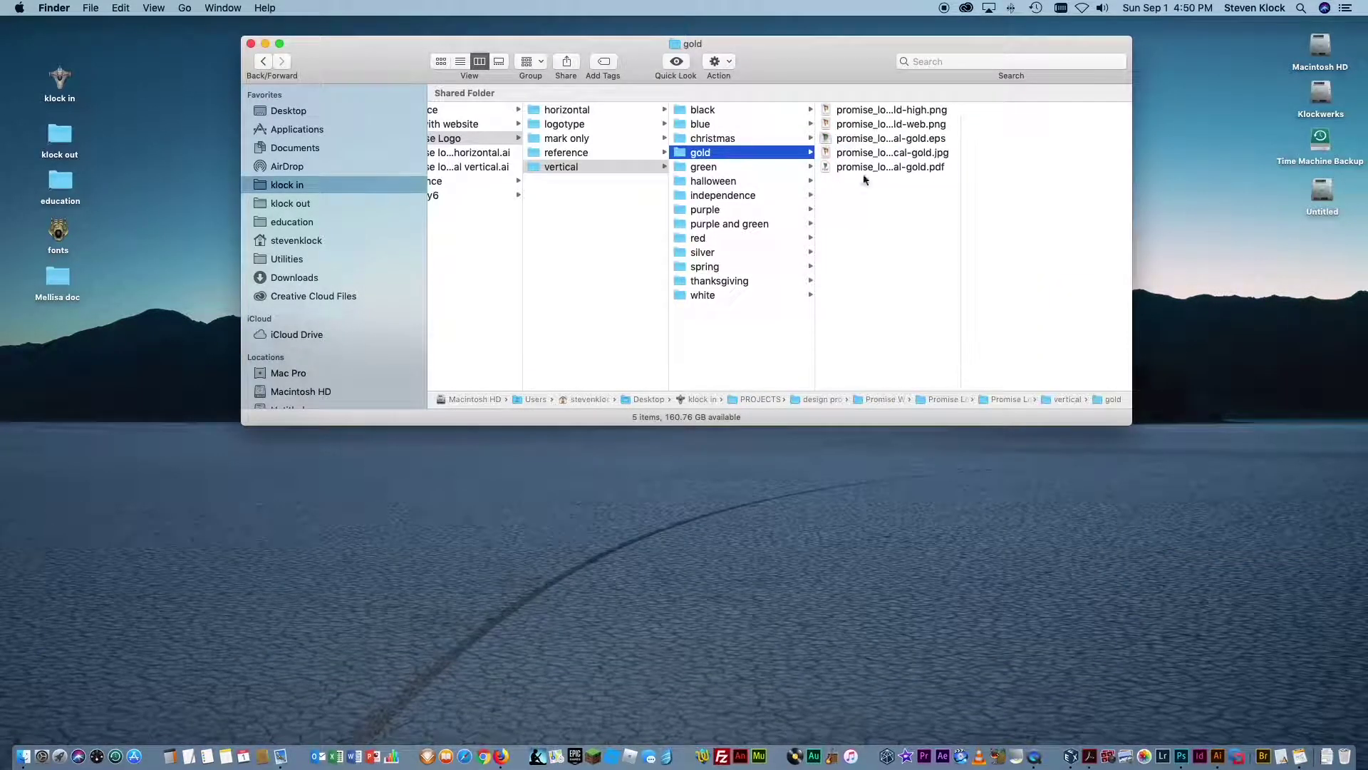
pyautogui.doubleClick(881, 140)
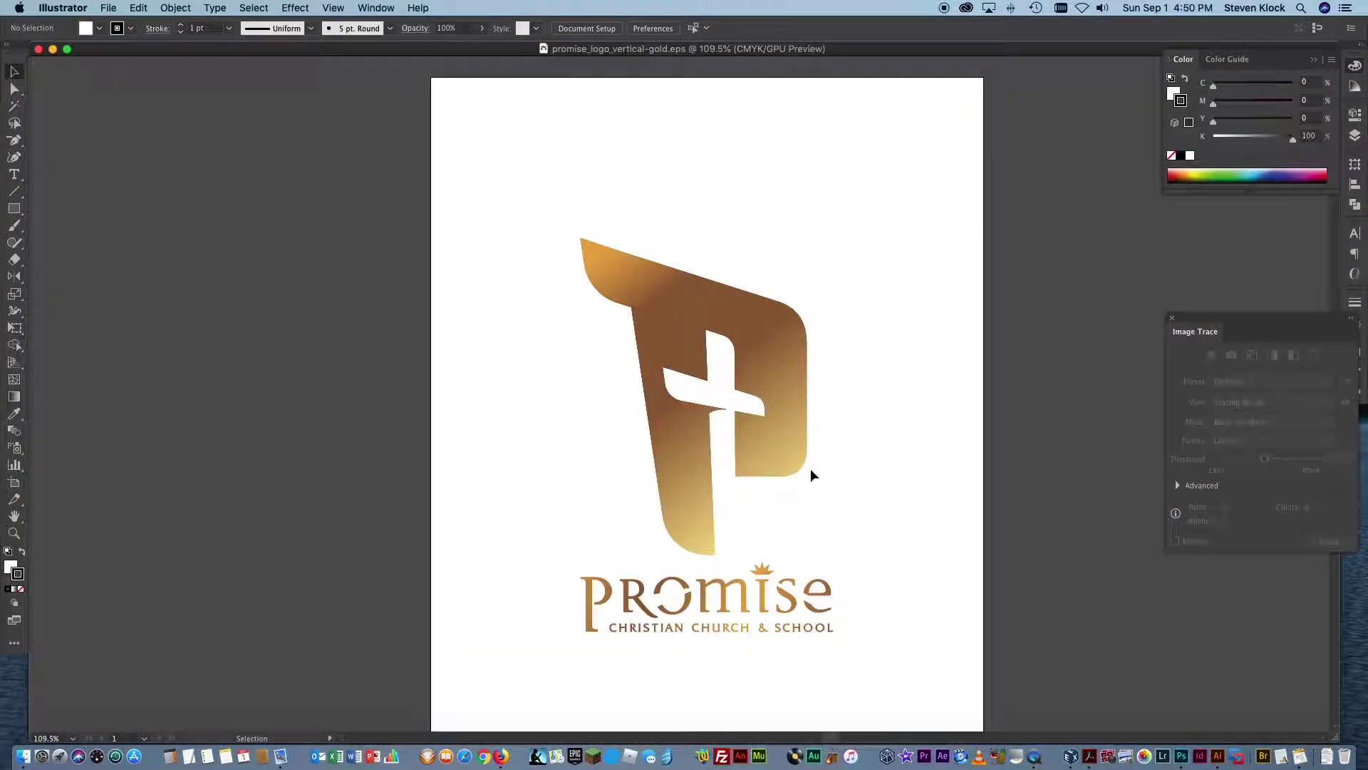
pyautogui.press('super+w')
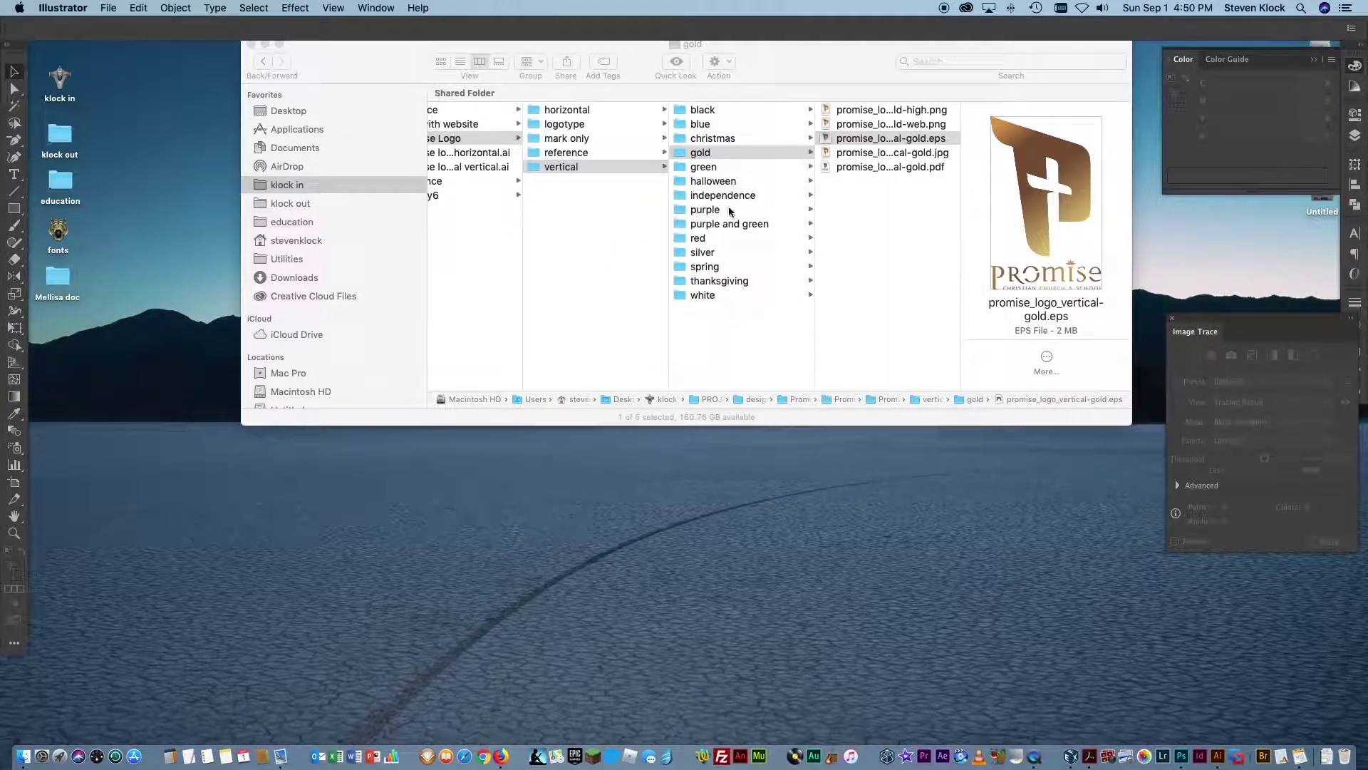
pyautogui.click(267, 87)
pyautogui.click(759, 344)
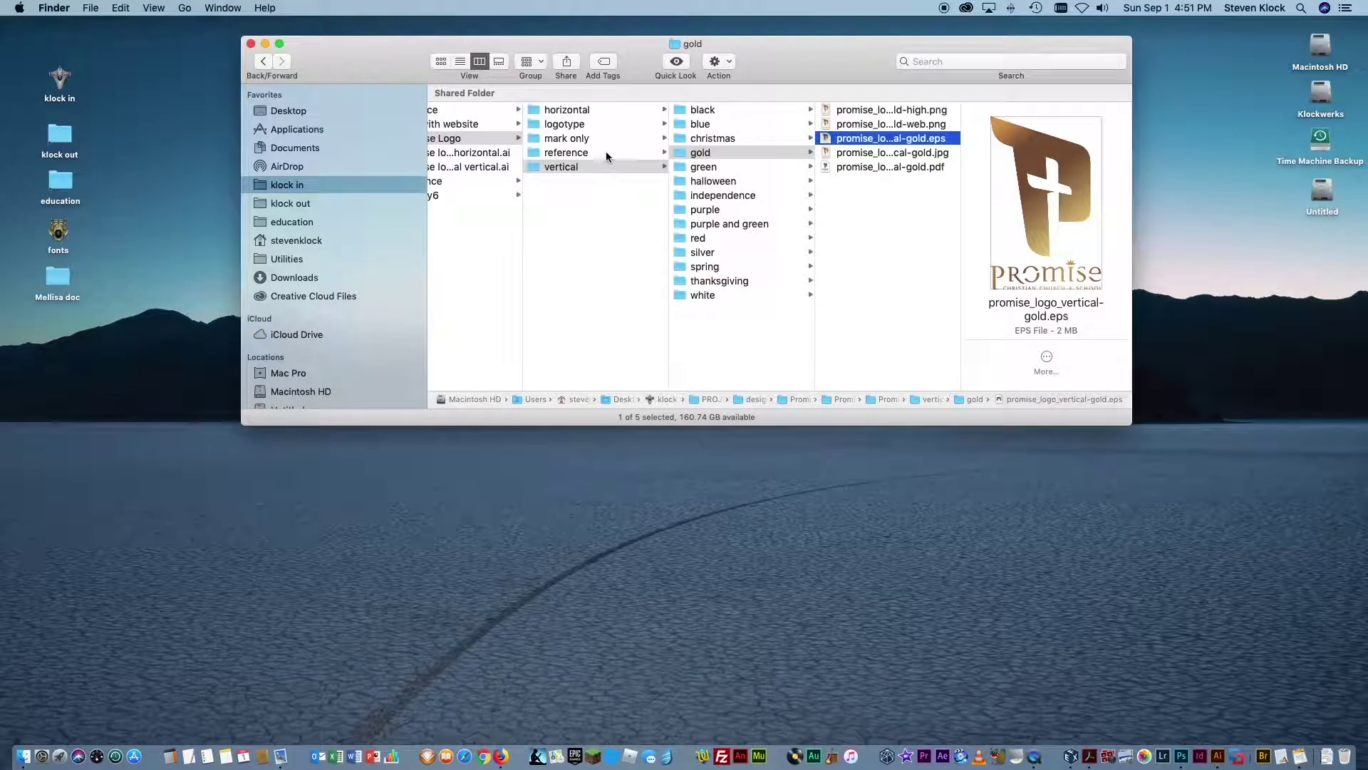
# - Preview the web PNGs of the vertical logo in the halloween and independence folders
pyautogui.click(741, 184)
pyautogui.click(885, 126)
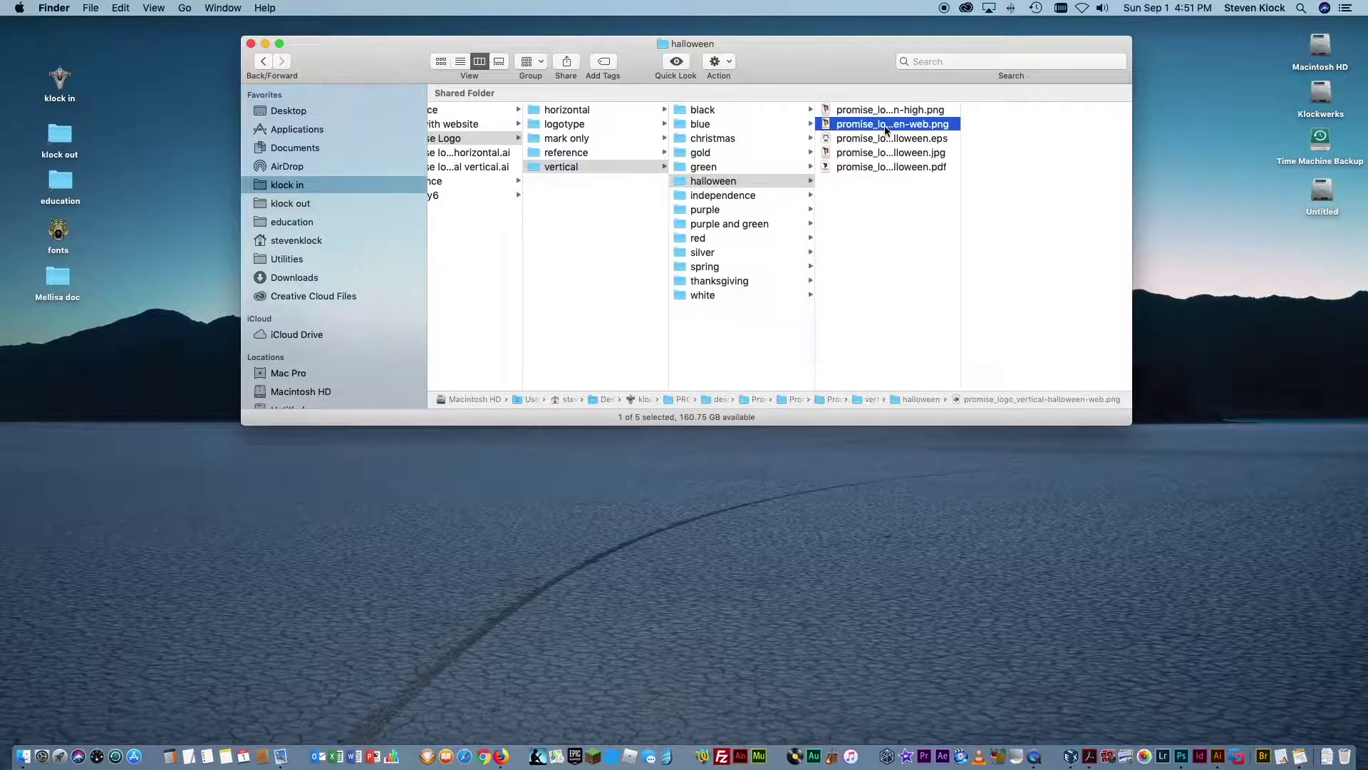
pyautogui.click(723, 195)
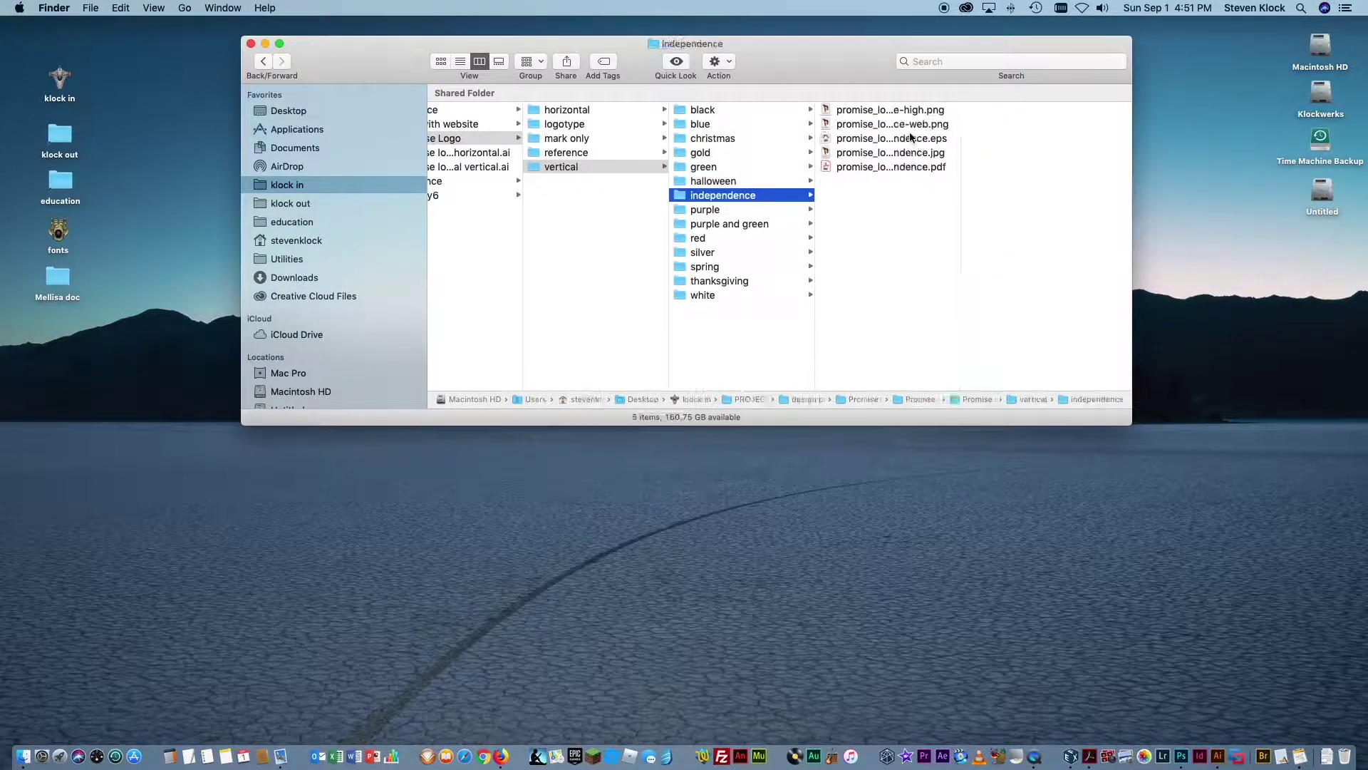
pyautogui.click(896, 128)
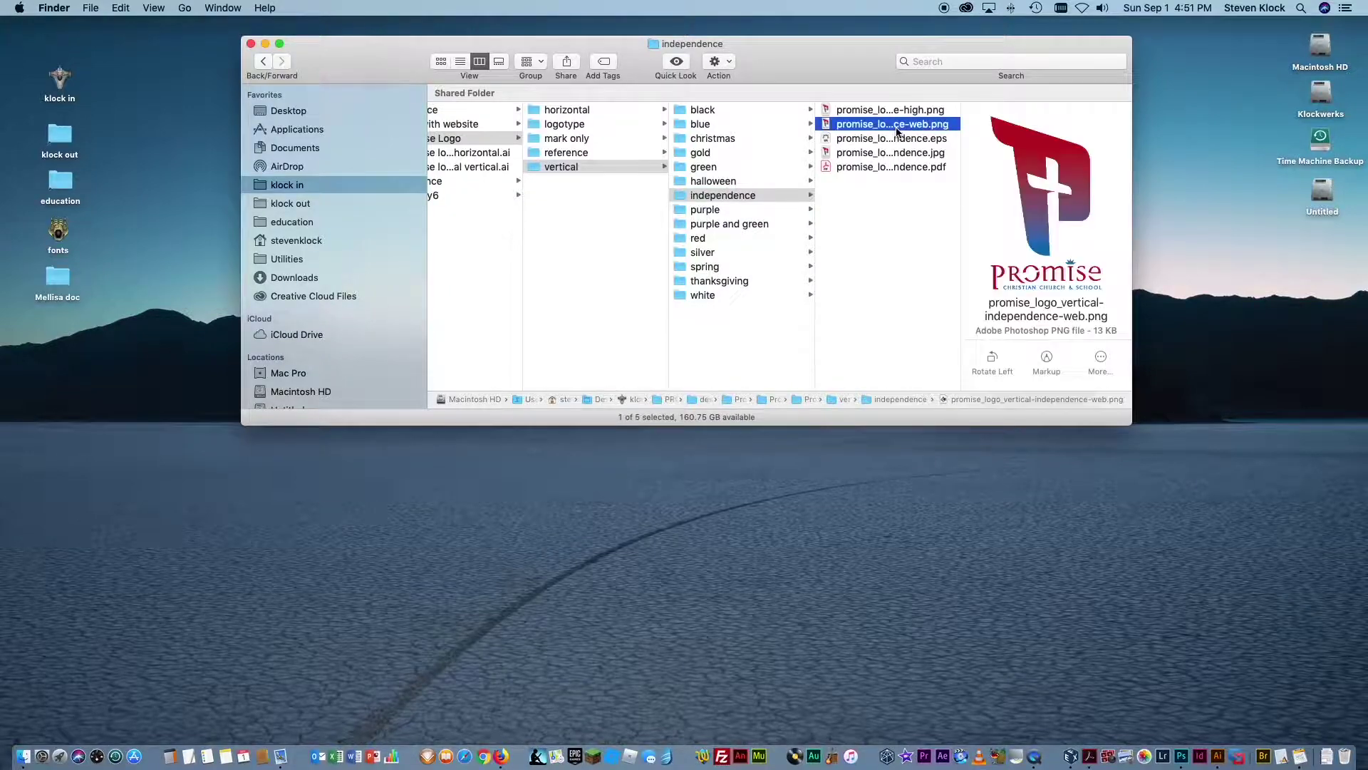
# - Preview the web PNGs of the vertical logo in the purple and the purple and green folders
pyautogui.click(711, 212)
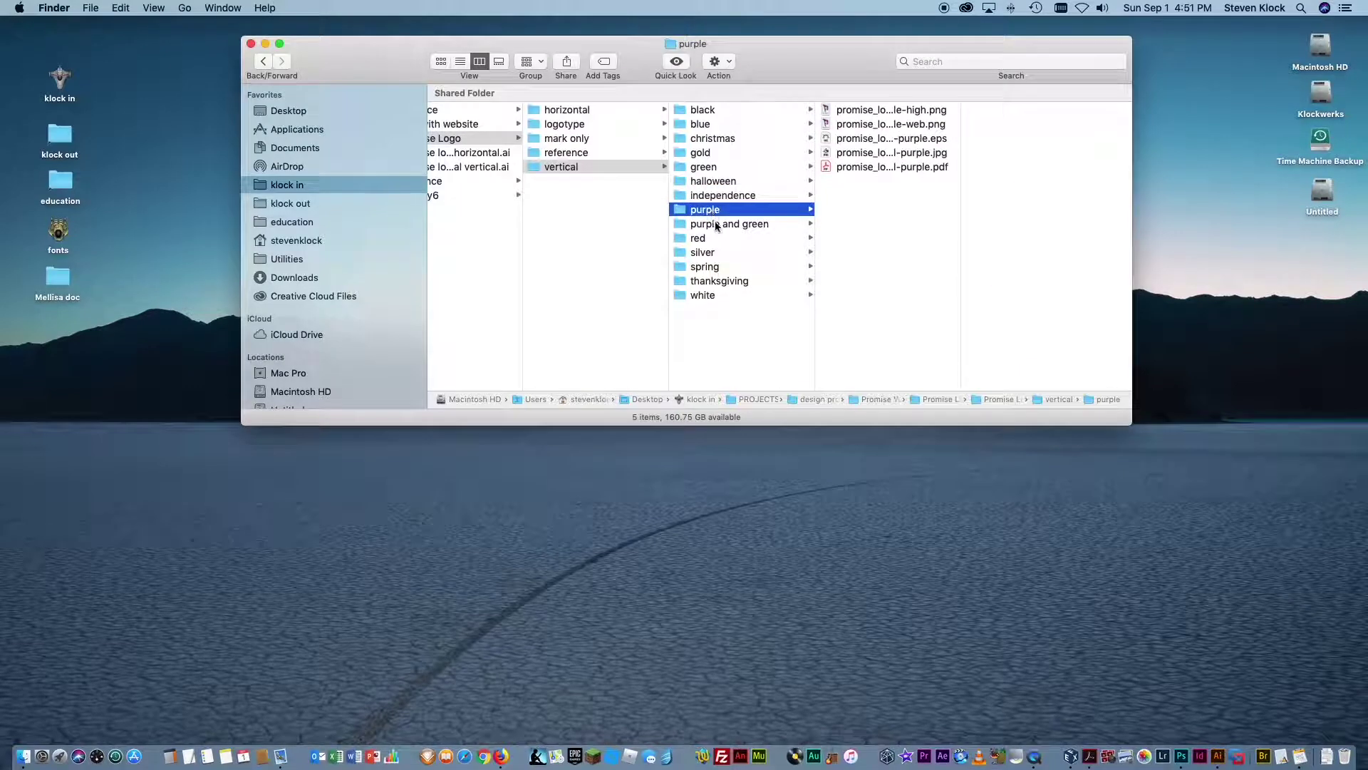
pyautogui.click(892, 127)
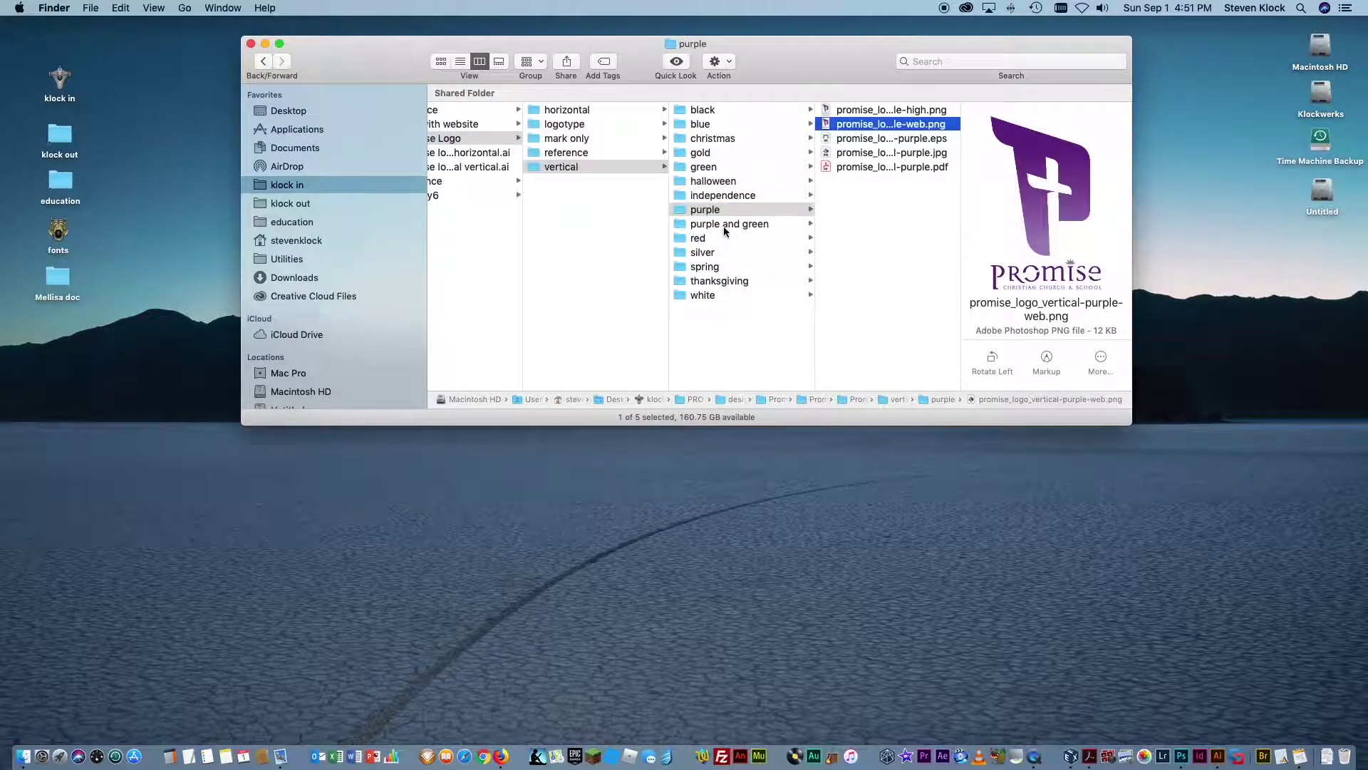
pyautogui.click(725, 226)
pyautogui.click(906, 125)
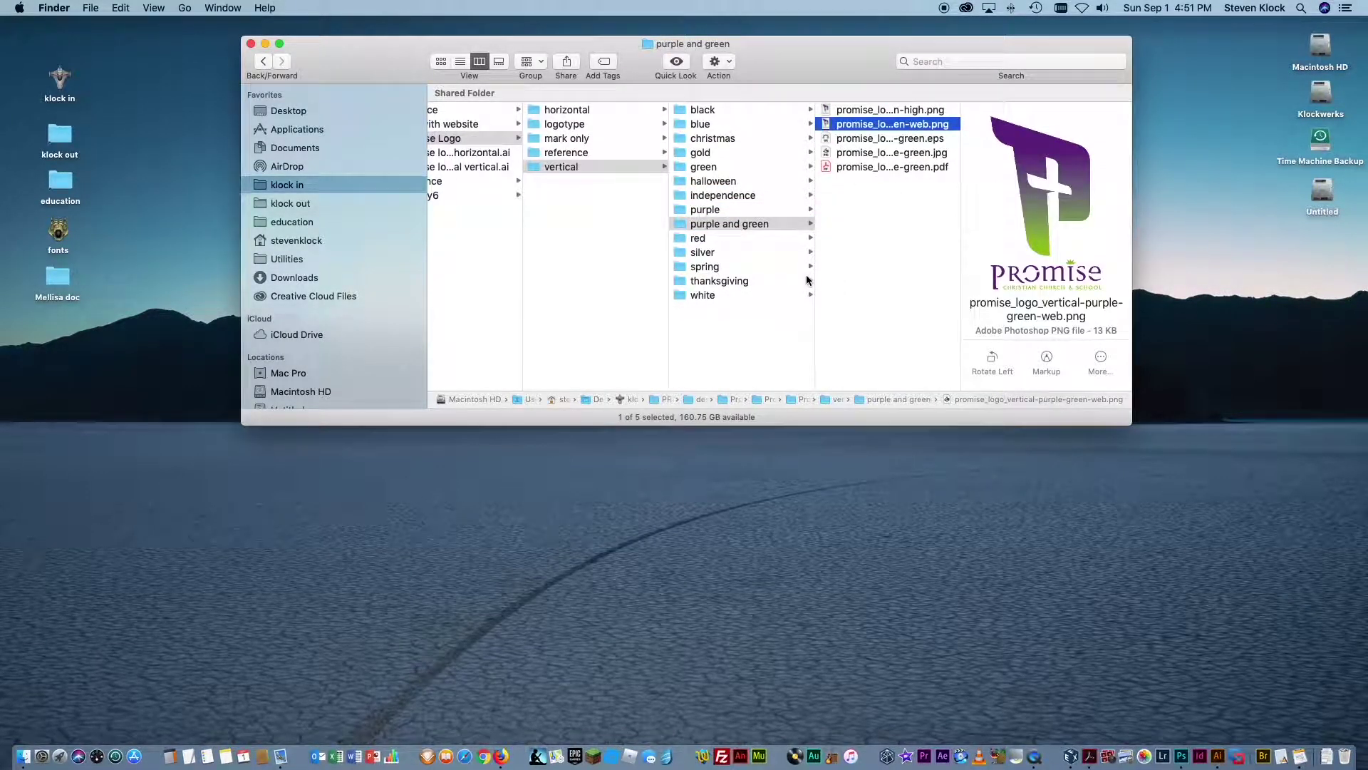
# - Preview the silver and thanksgiving web PNGs of the vertical logo and show the white folder
pyautogui.click(713, 254)
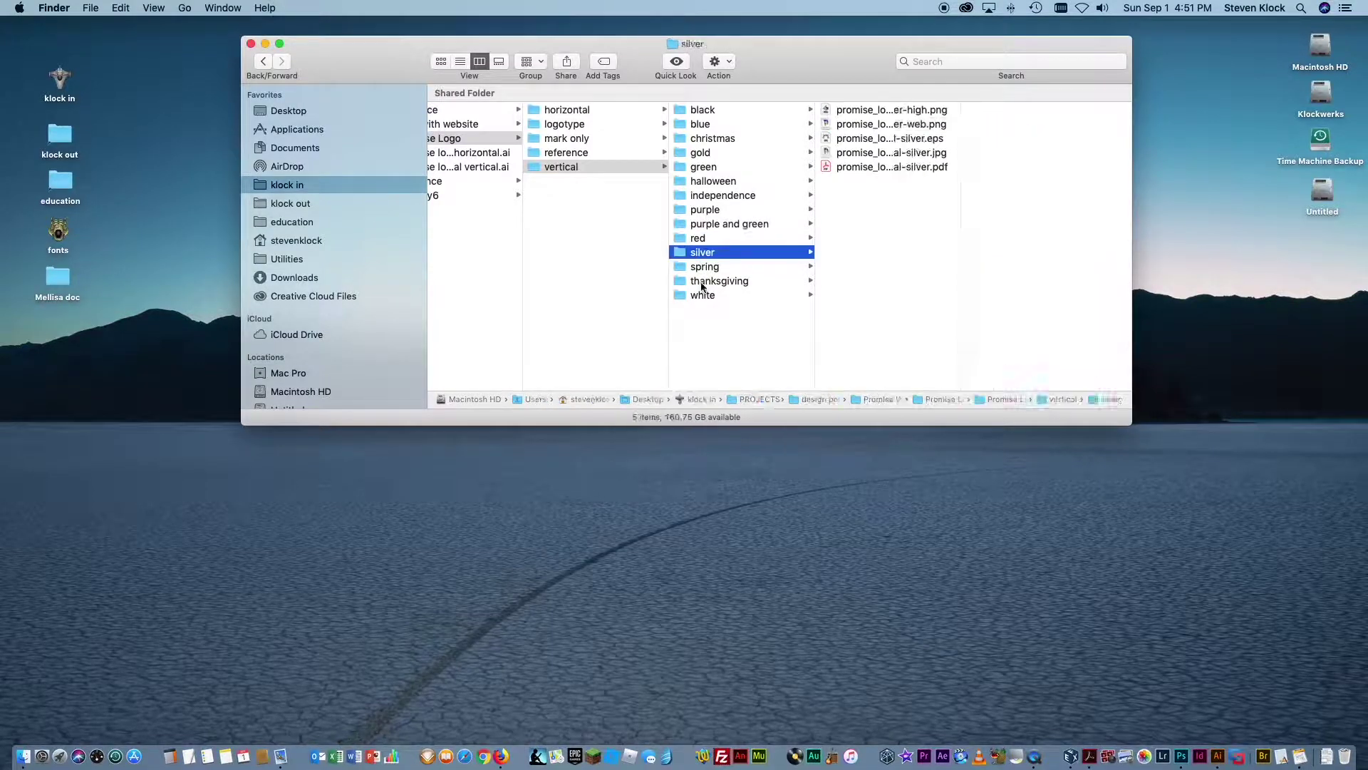
pyautogui.click(901, 124)
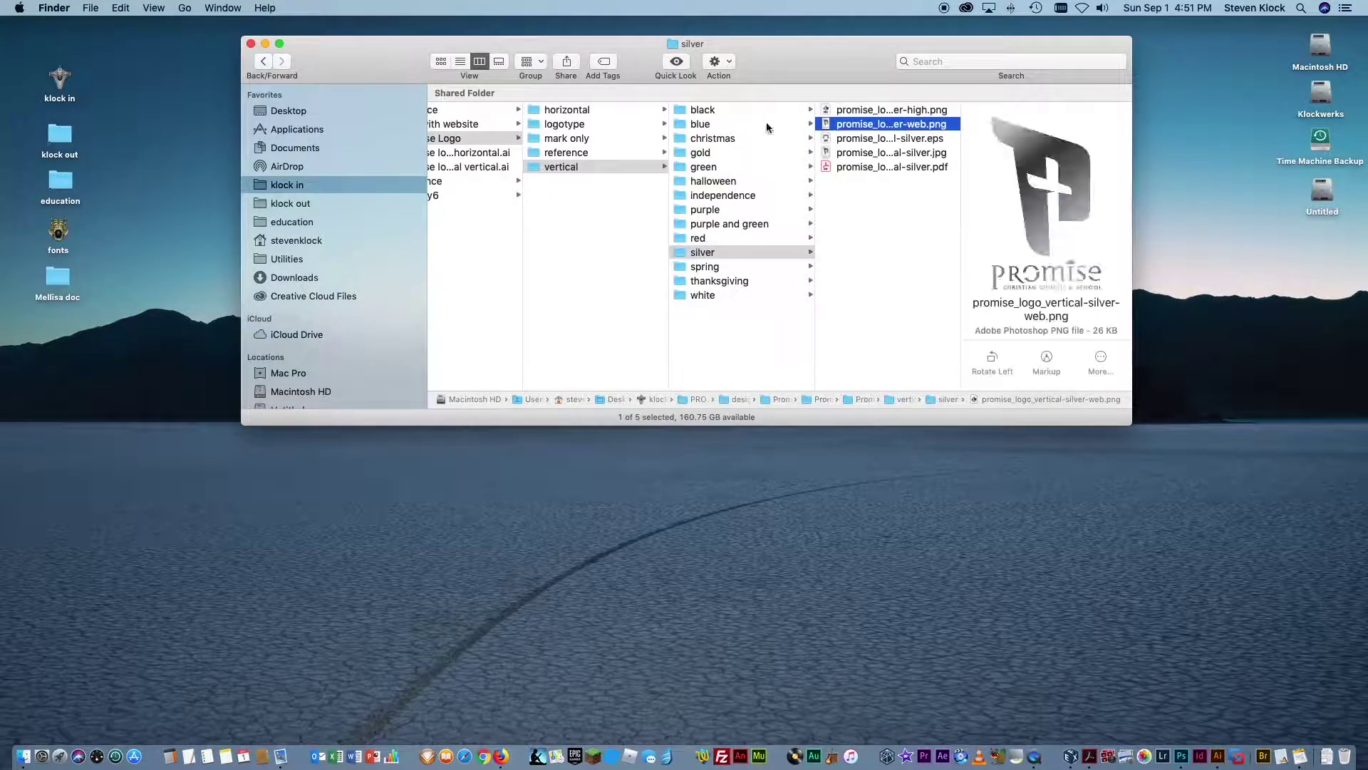
pyautogui.click(720, 281)
pyautogui.click(879, 126)
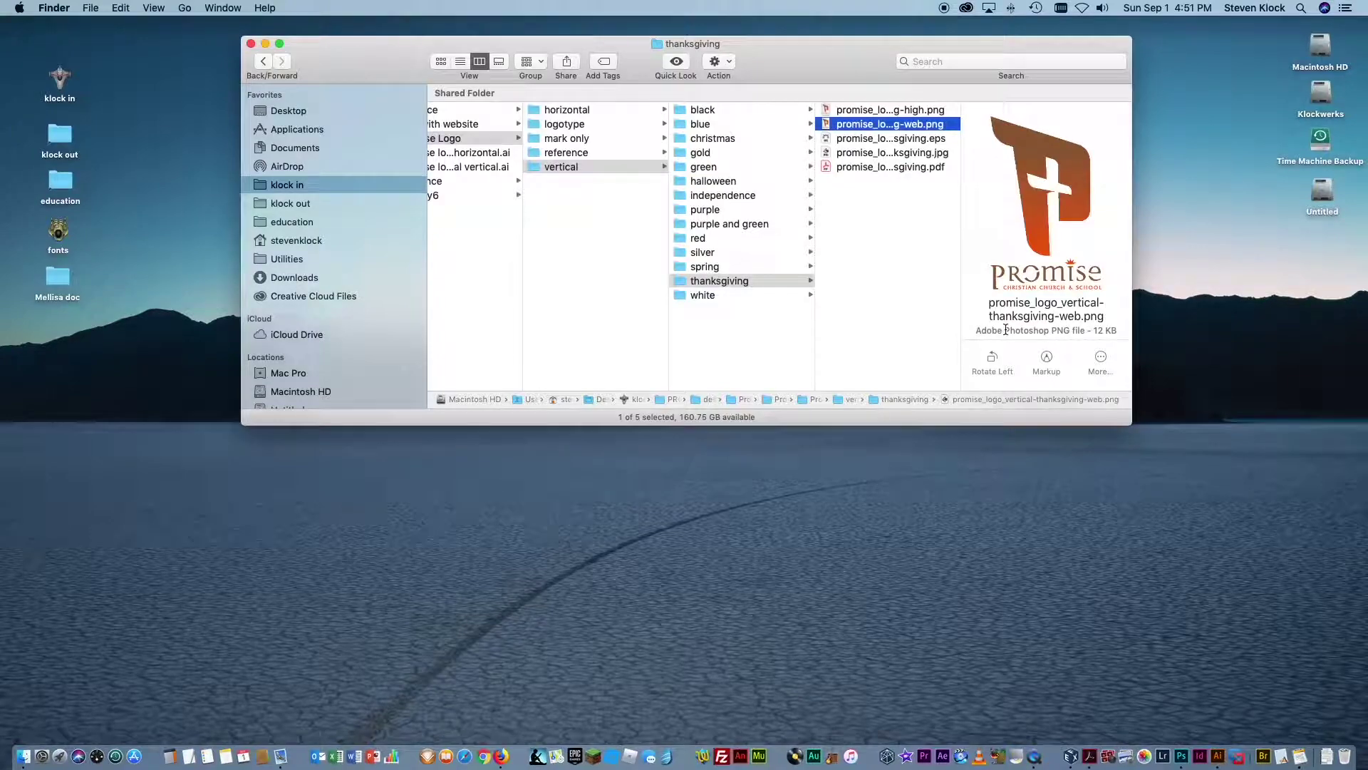
pyautogui.click(719, 296)
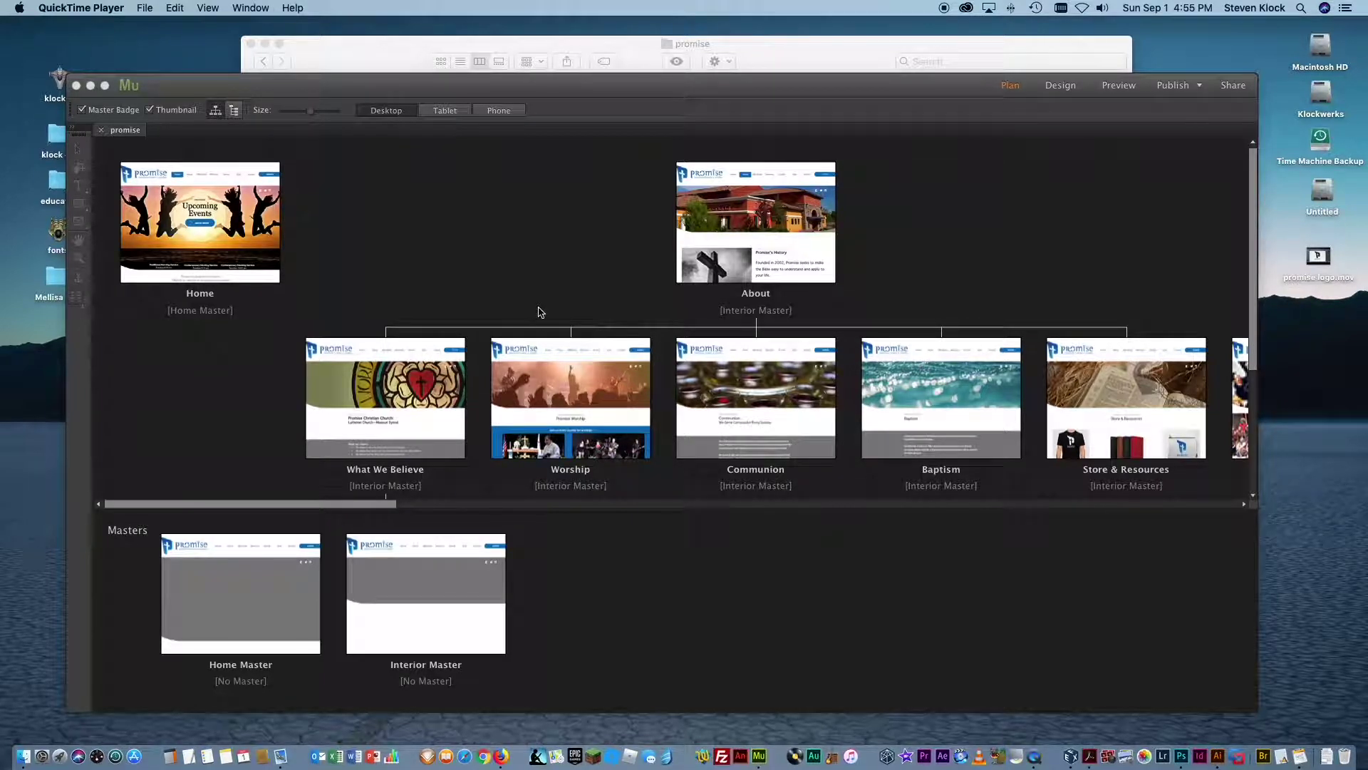
# - Switch to Adobe Muse with the promise site plan
pyautogui.click(607, 87)
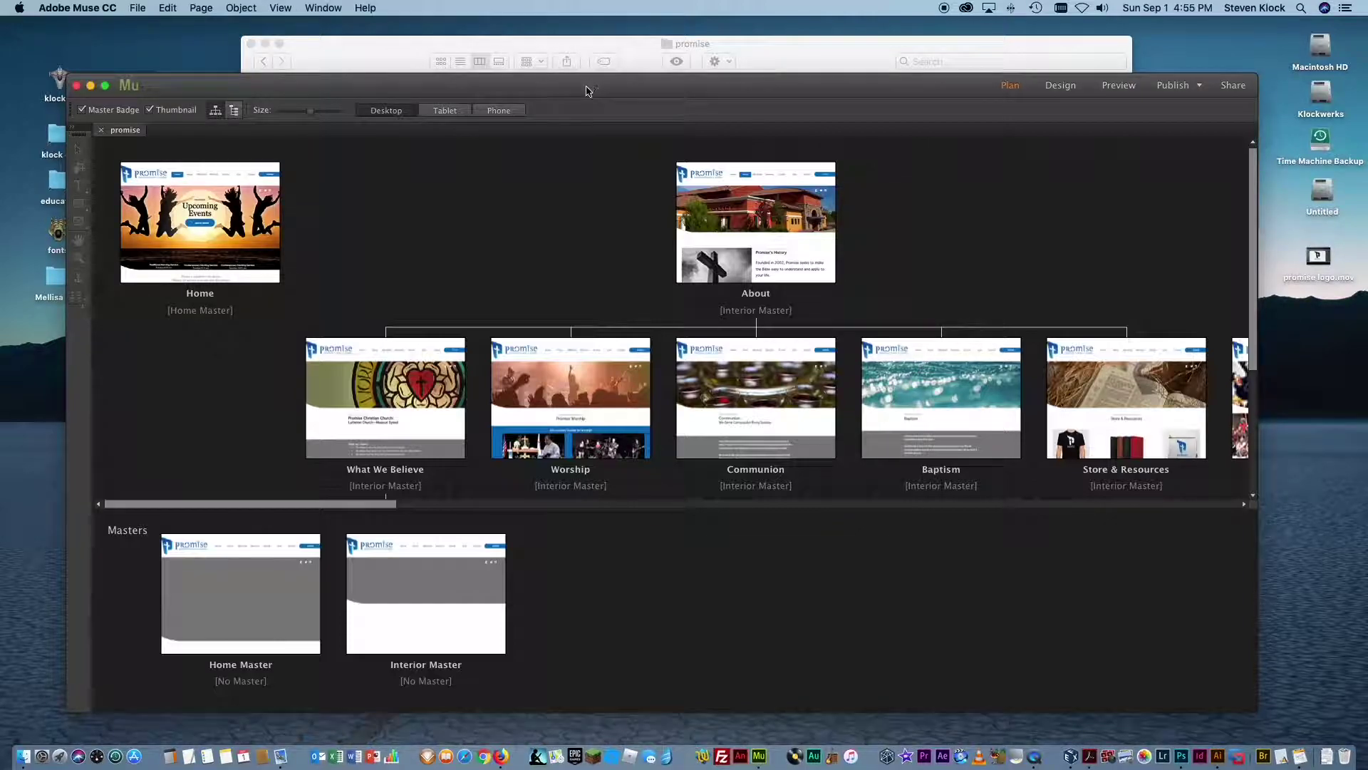
# - Reposition the promise site plan window on the desktop and enlarge it to show more of the page map
pyautogui.moveTo(576, 89); pyautogui.dragTo(539, 48)
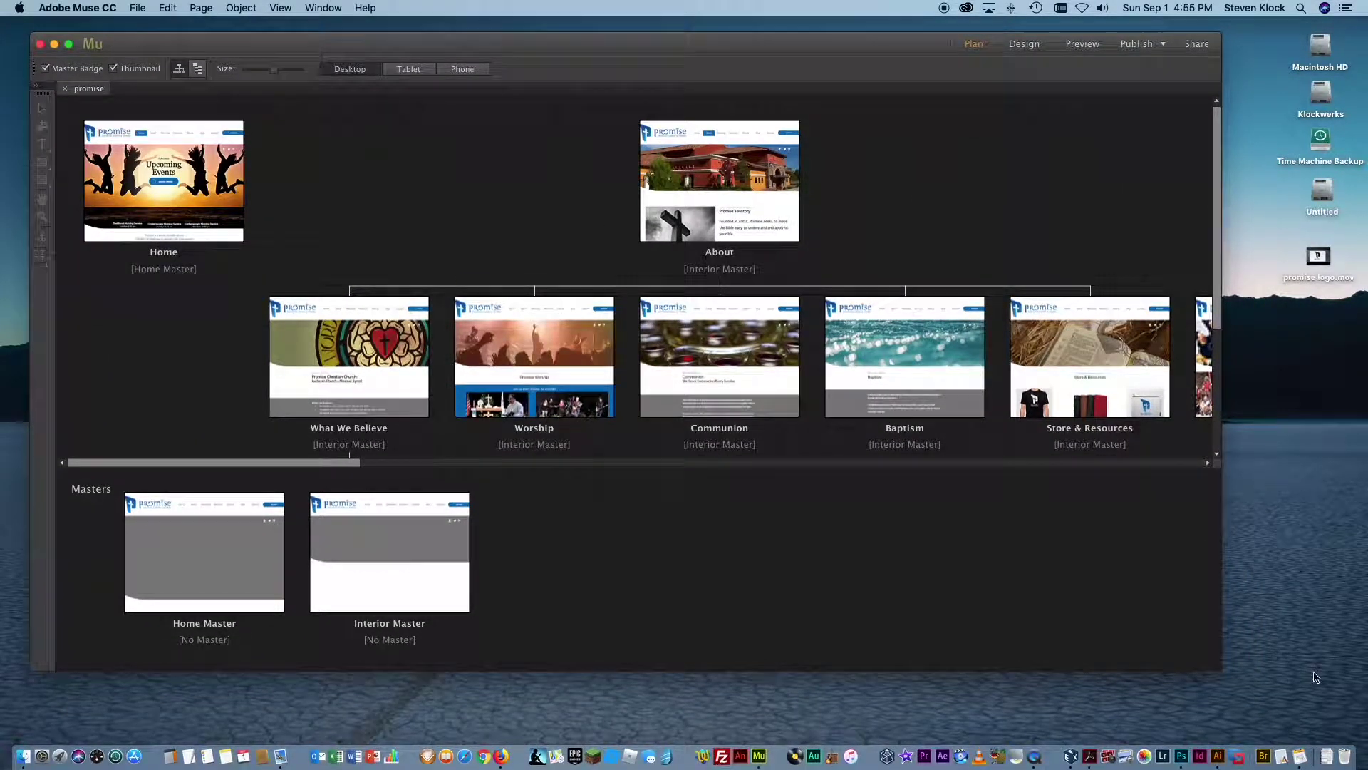
pyautogui.moveTo(1259, 694); pyautogui.dragTo(1311, 746)
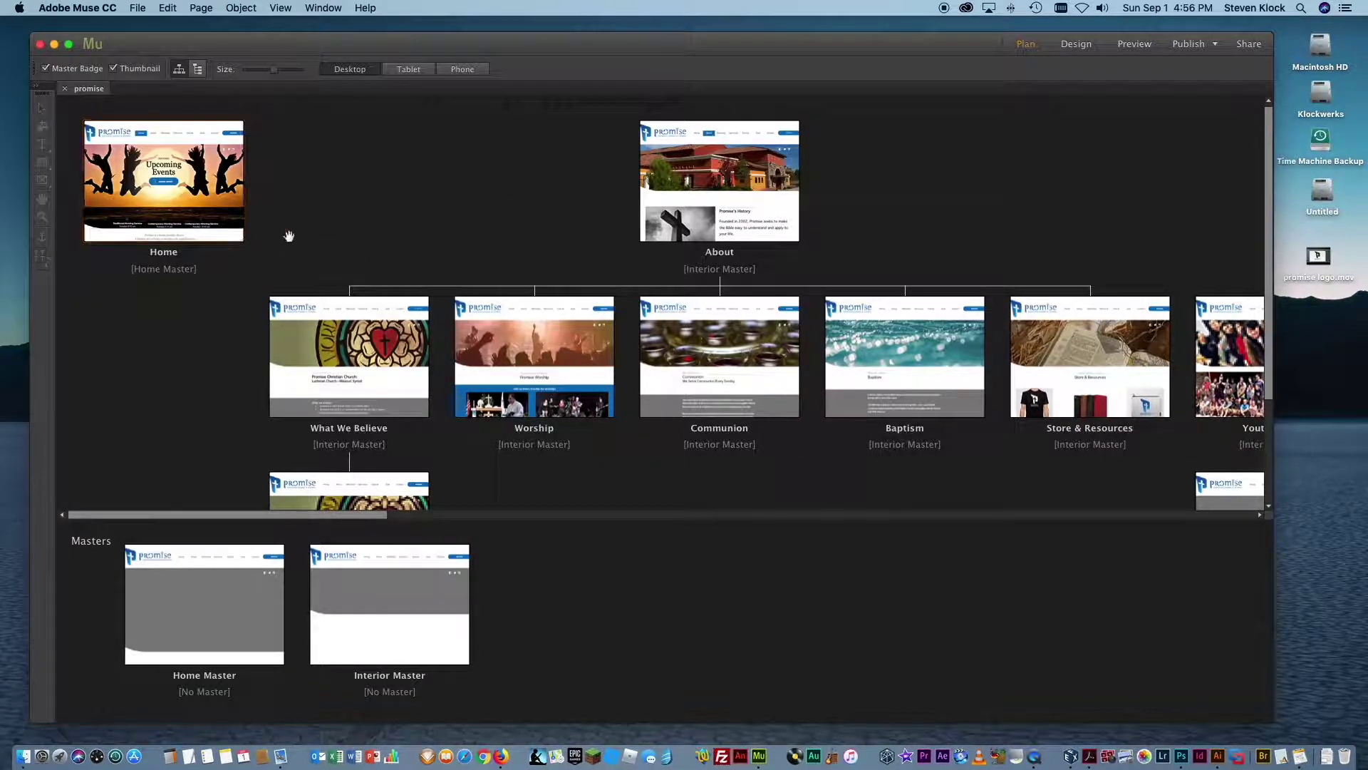
# - Open the desktop Home page and examine it from the header to the Directions, Ministries and Worship circles, selecting the Directions circle
pyautogui.doubleClick(211, 224)
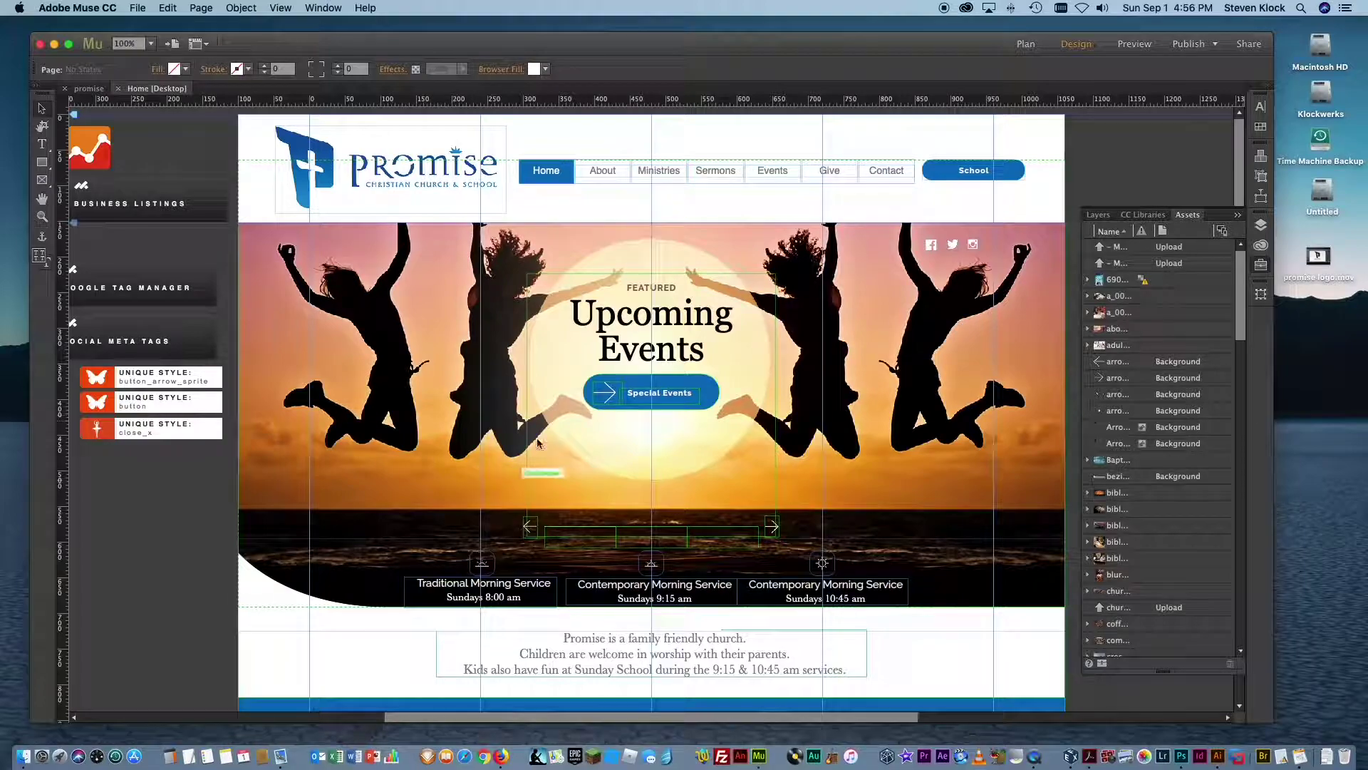
pyautogui.scroll(-3, 757, 445)
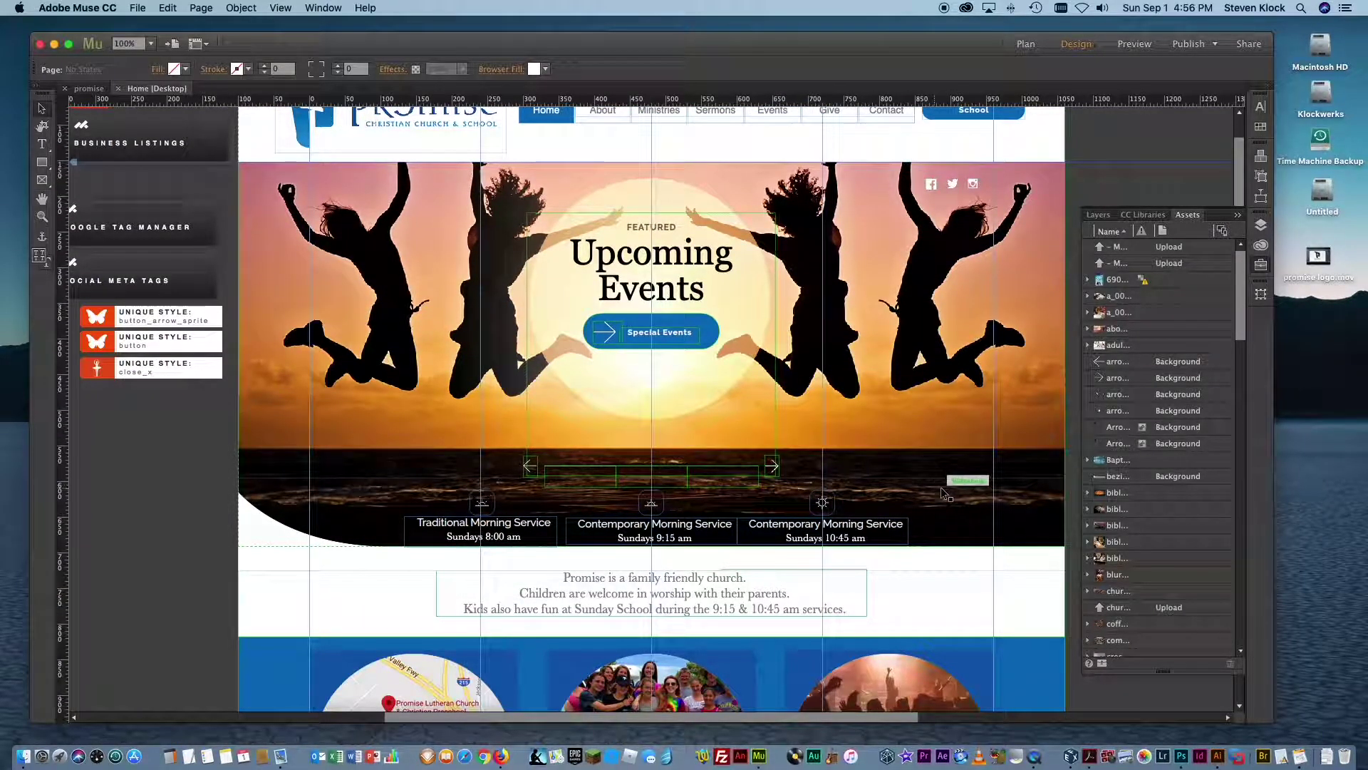
pyautogui.scroll(-1, 942, 492)
pyautogui.scroll(4, 946, 493)
pyautogui.scroll(-15, 941, 492)
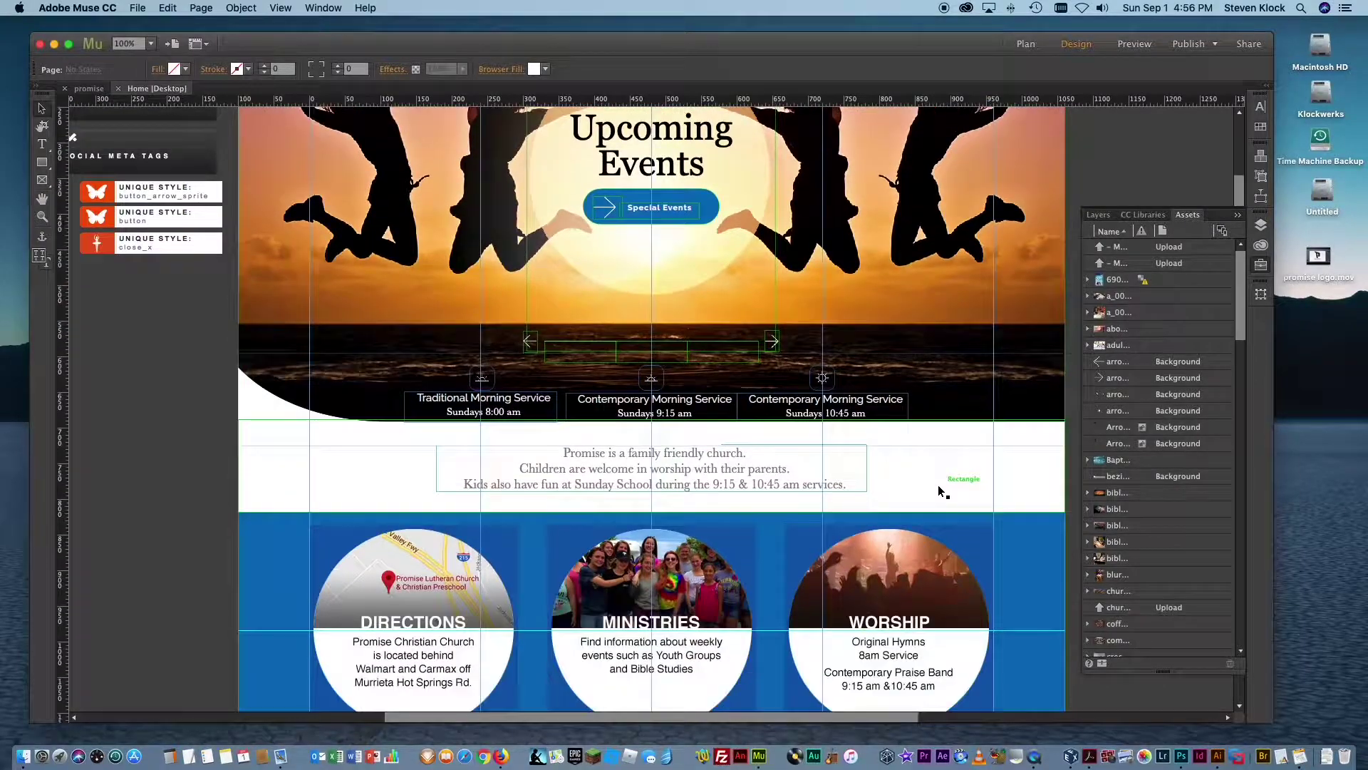
pyautogui.scroll(-9, 940, 492)
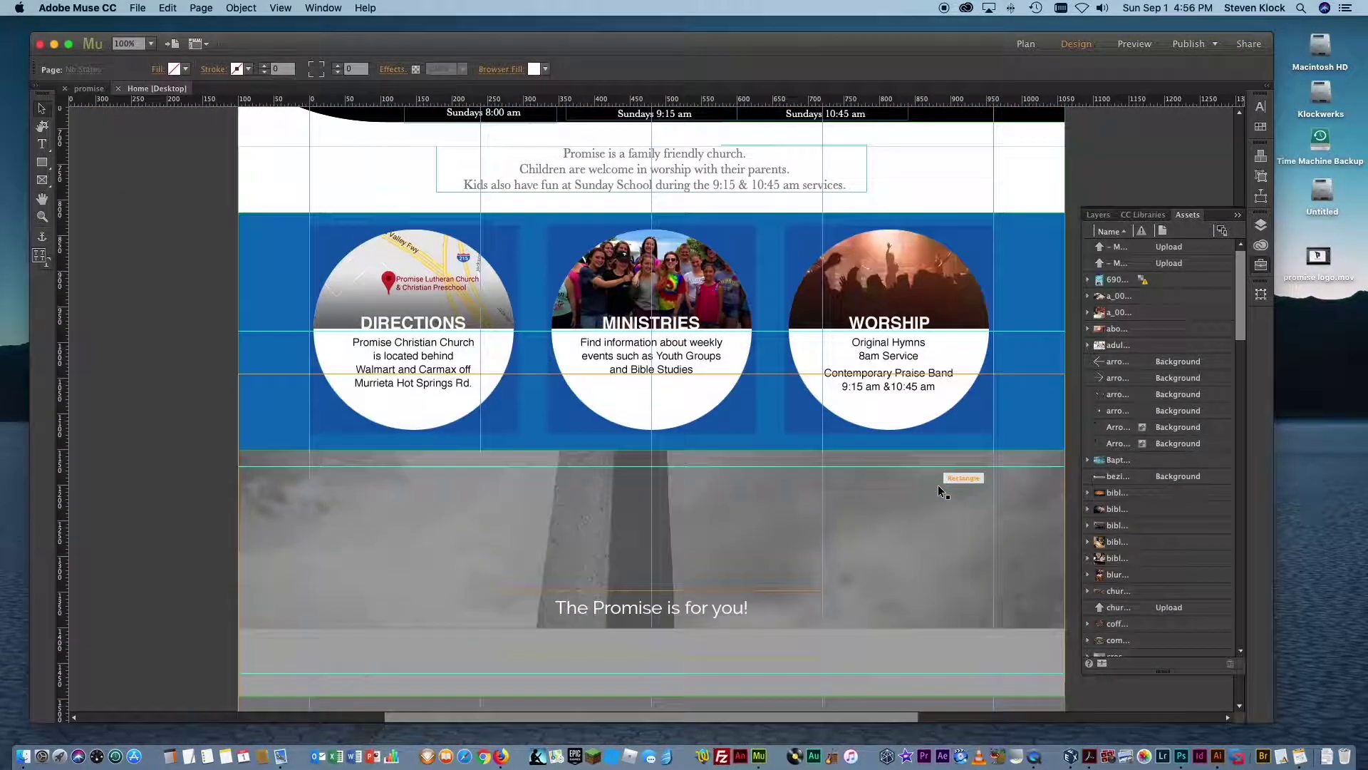
pyautogui.click(430, 349)
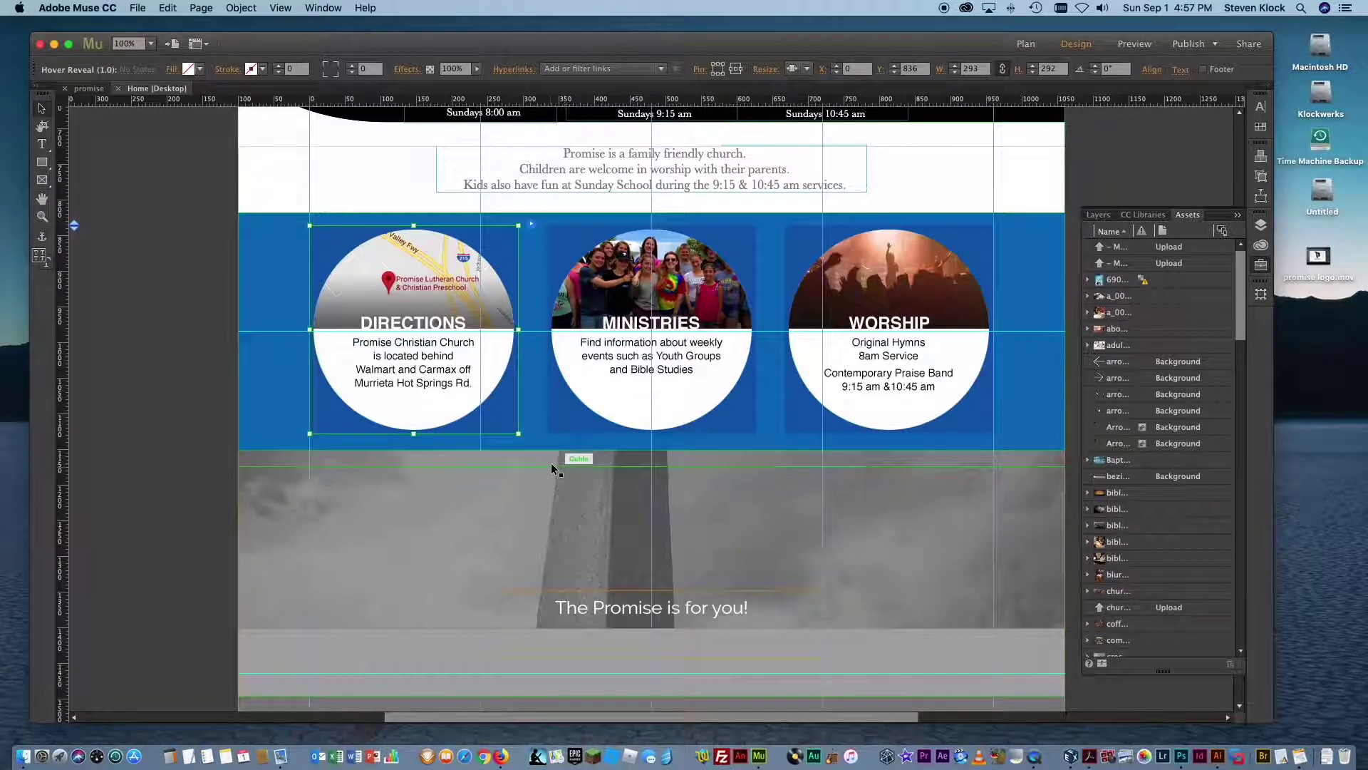
# - Review the rest of the Home page, including the sermon video, Promise NEWS section and footer, and close the page
pyautogui.scroll(-5, 556, 464)
pyautogui.scroll(-3, 550, 466)
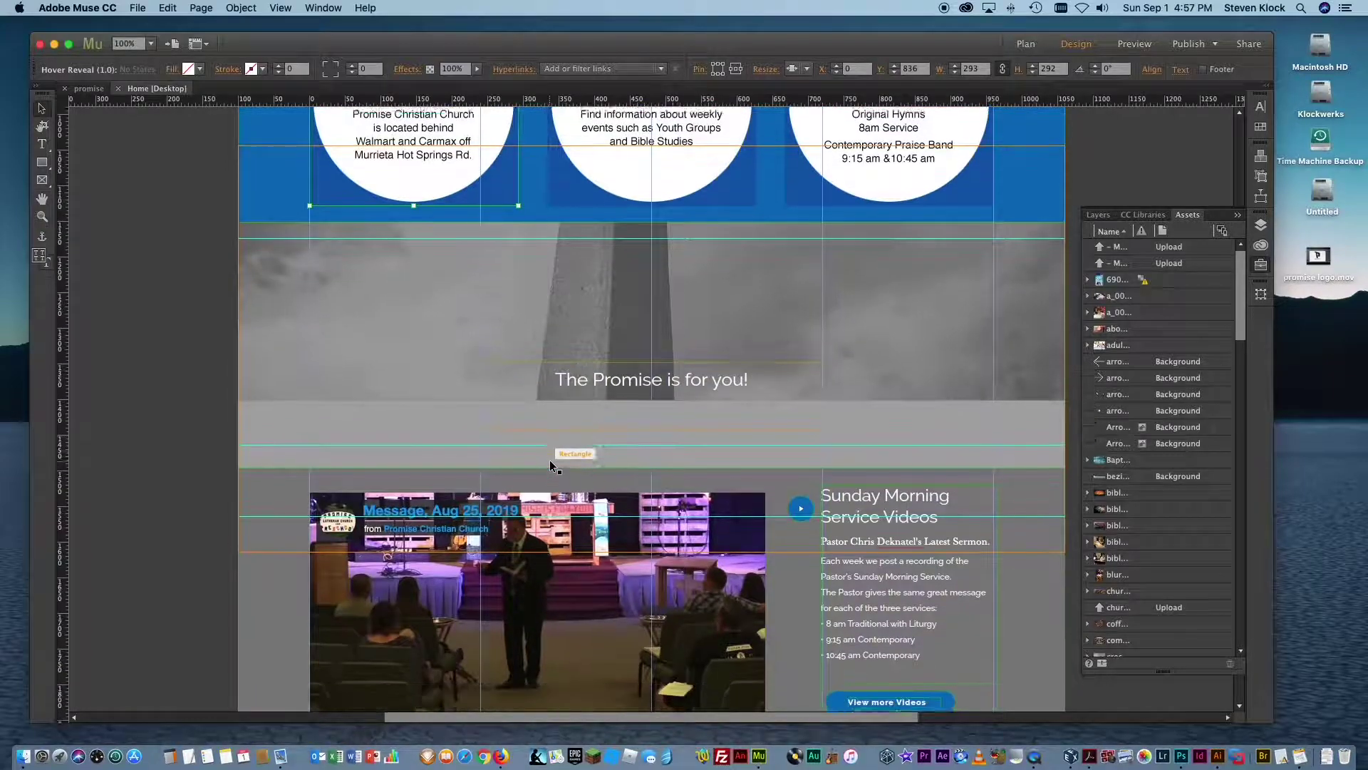
pyautogui.scroll(-3, 551, 466)
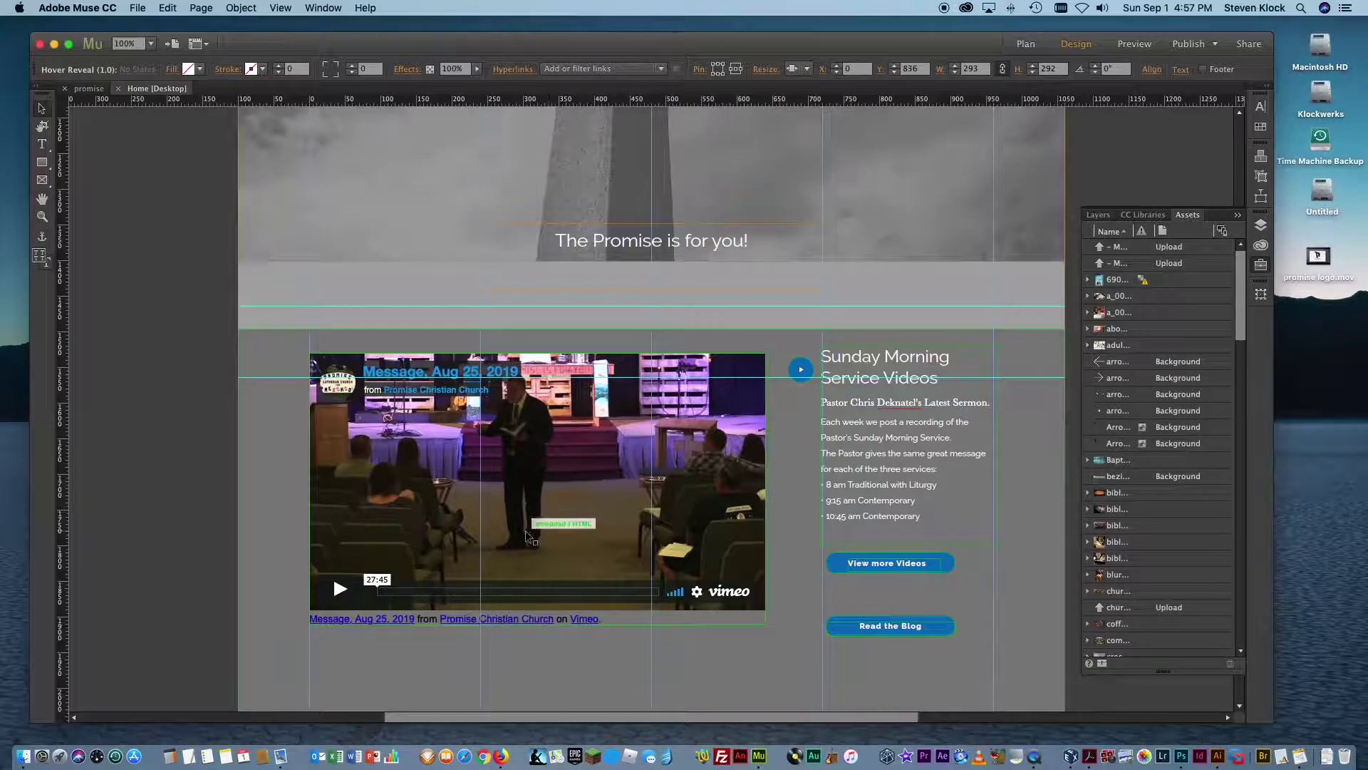
pyautogui.scroll(-3, 688, 531)
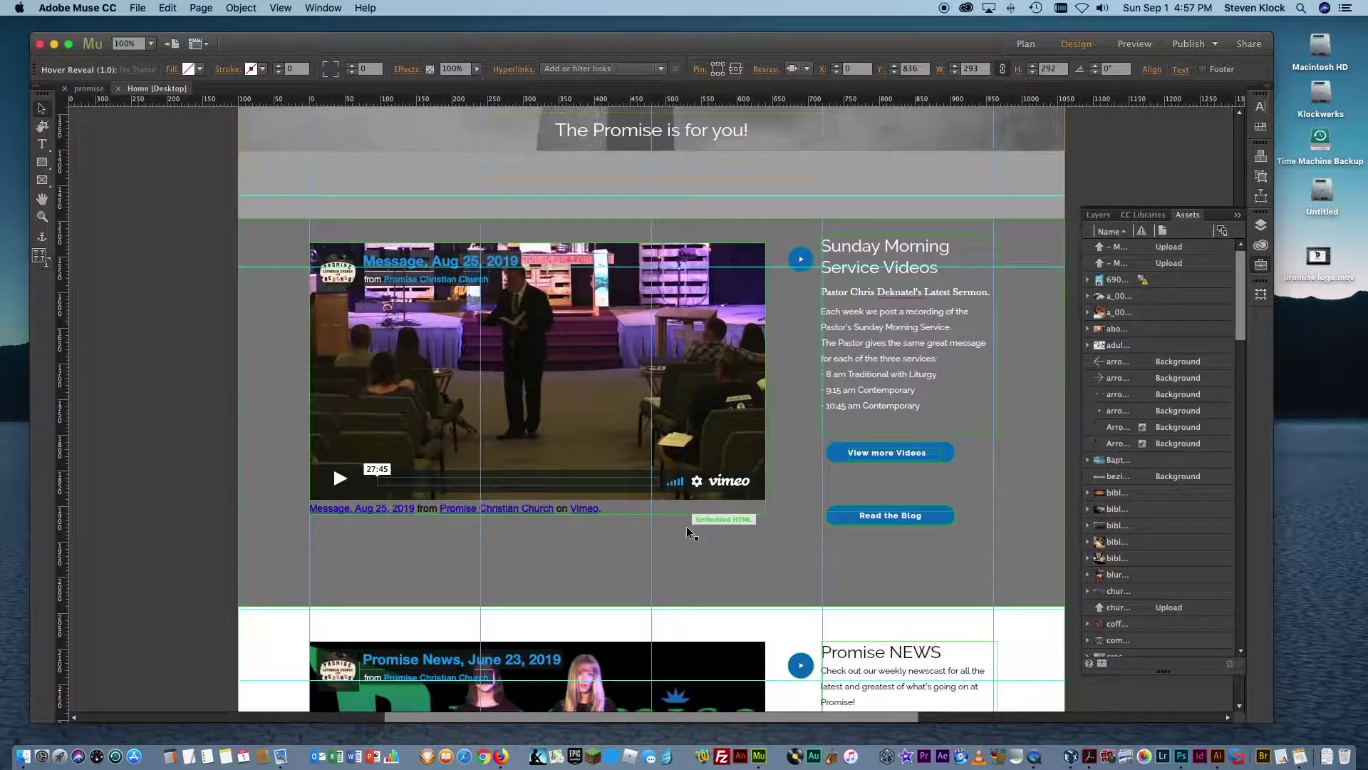
pyautogui.scroll(-6, 688, 531)
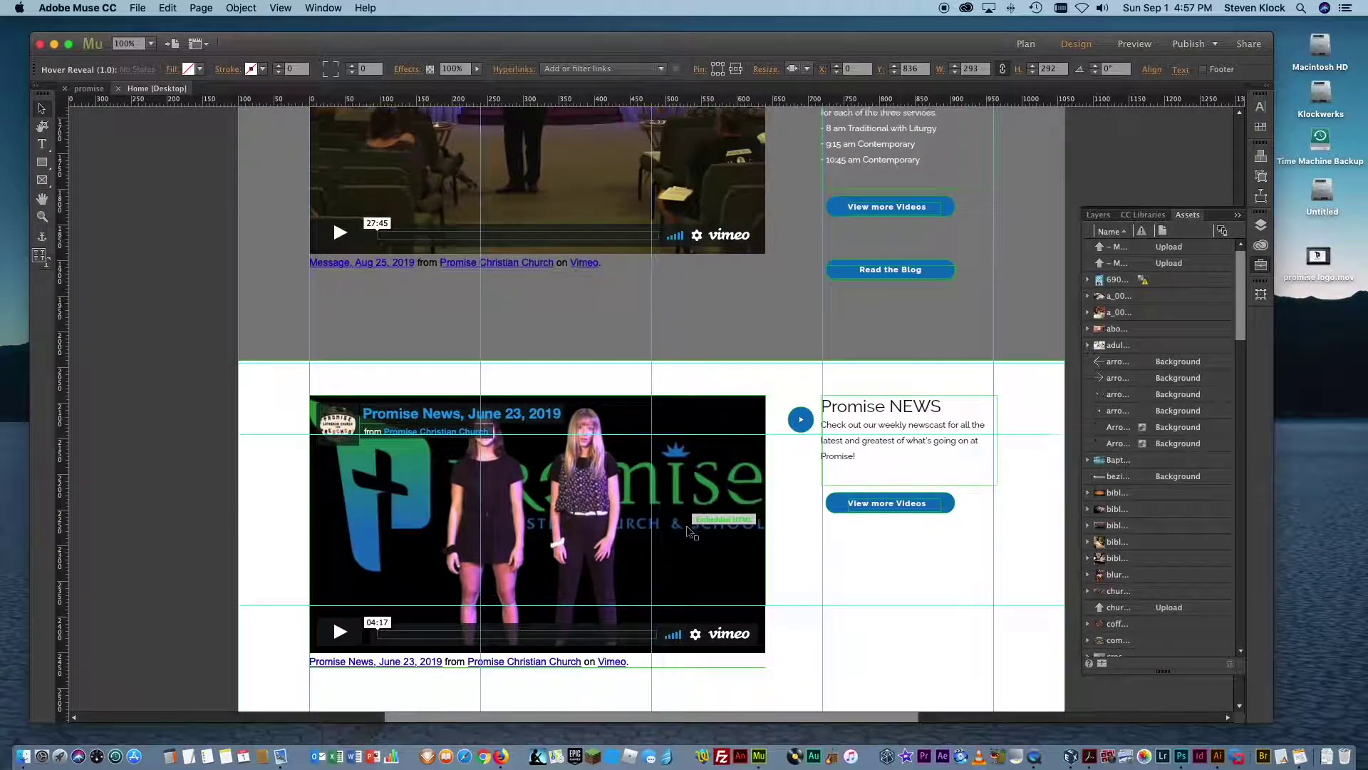
pyautogui.scroll(-3, 687, 531)
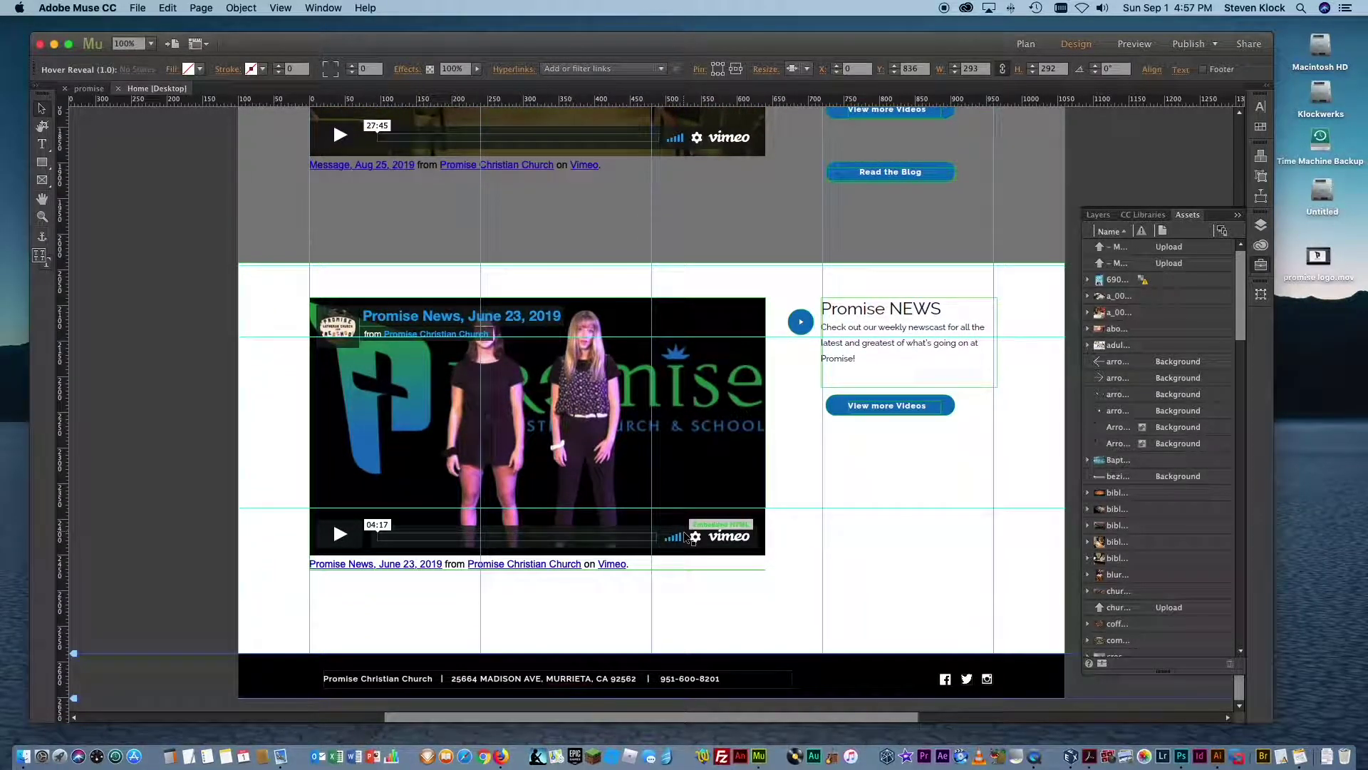
pyautogui.scroll(8, 686, 536)
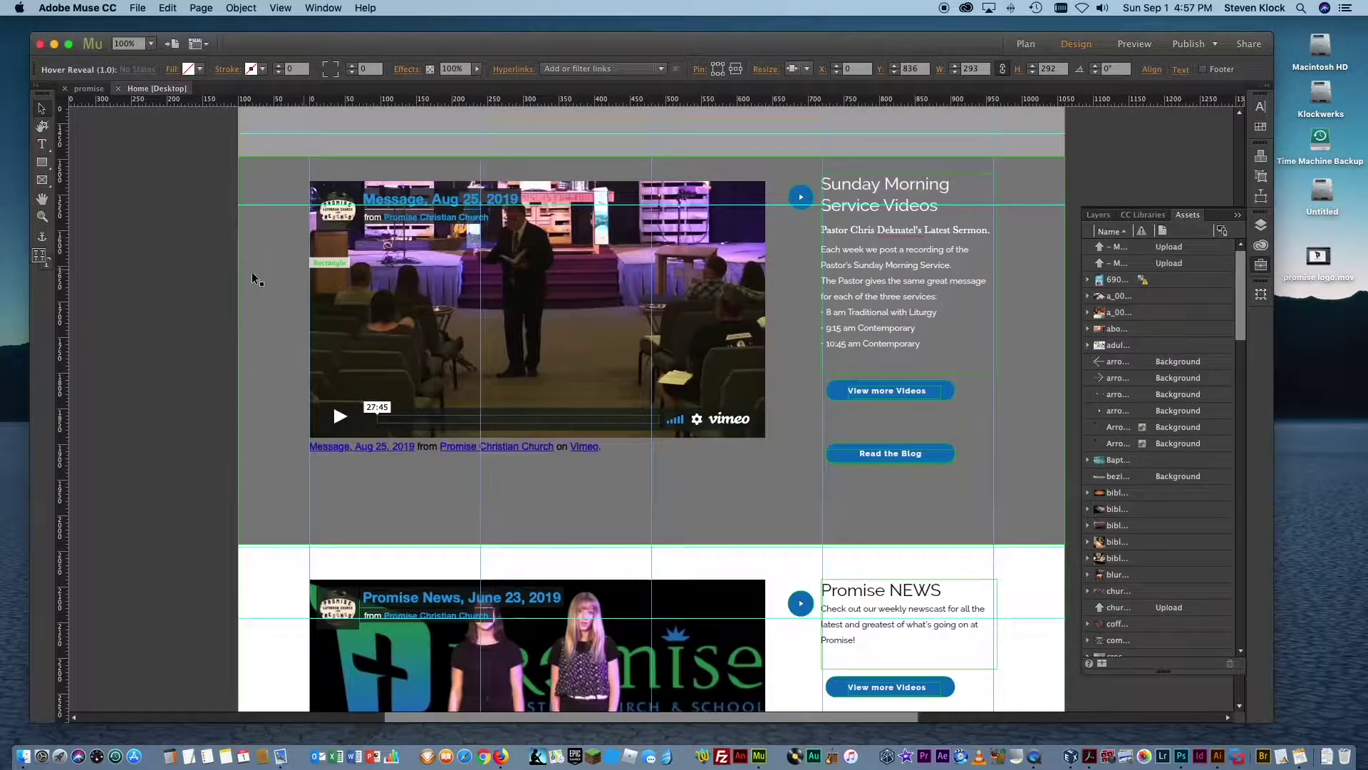
pyautogui.scroll(20, 254, 278)
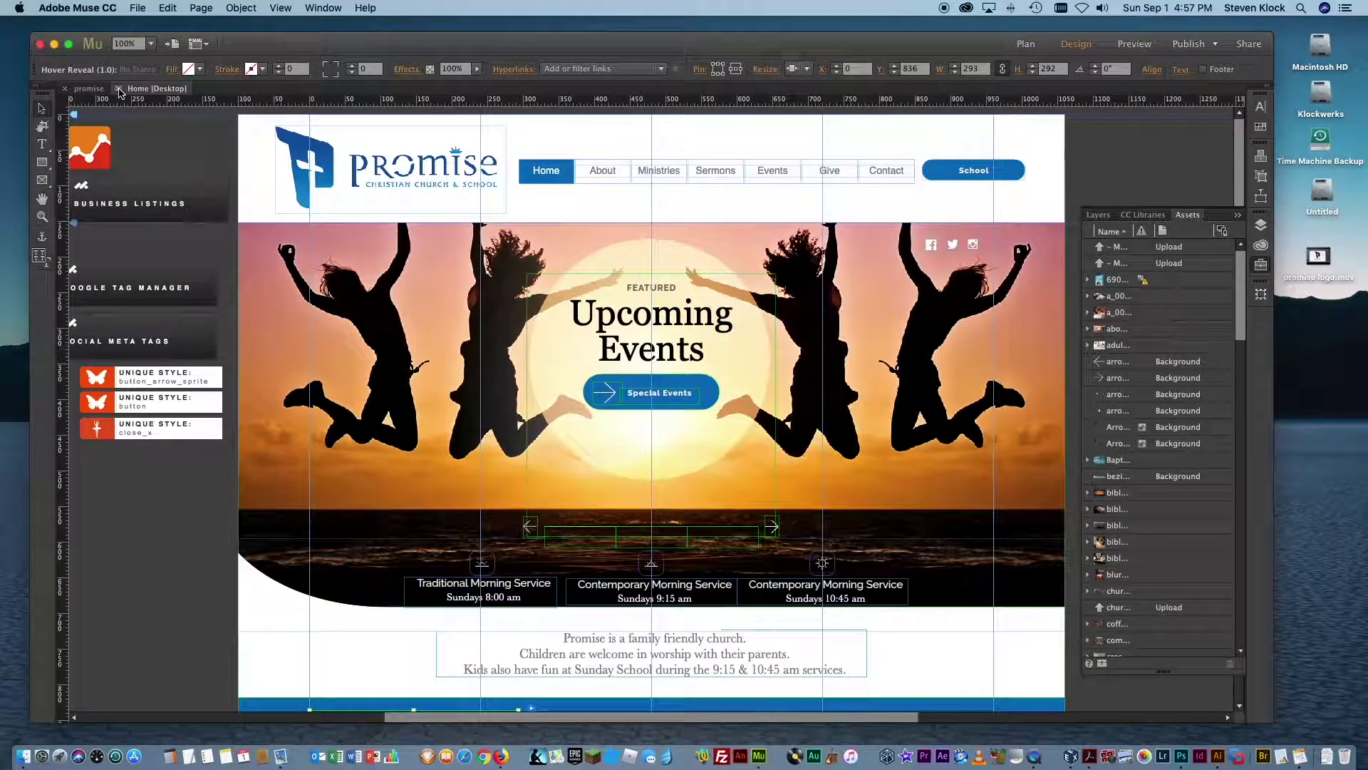
pyautogui.click(119, 88)
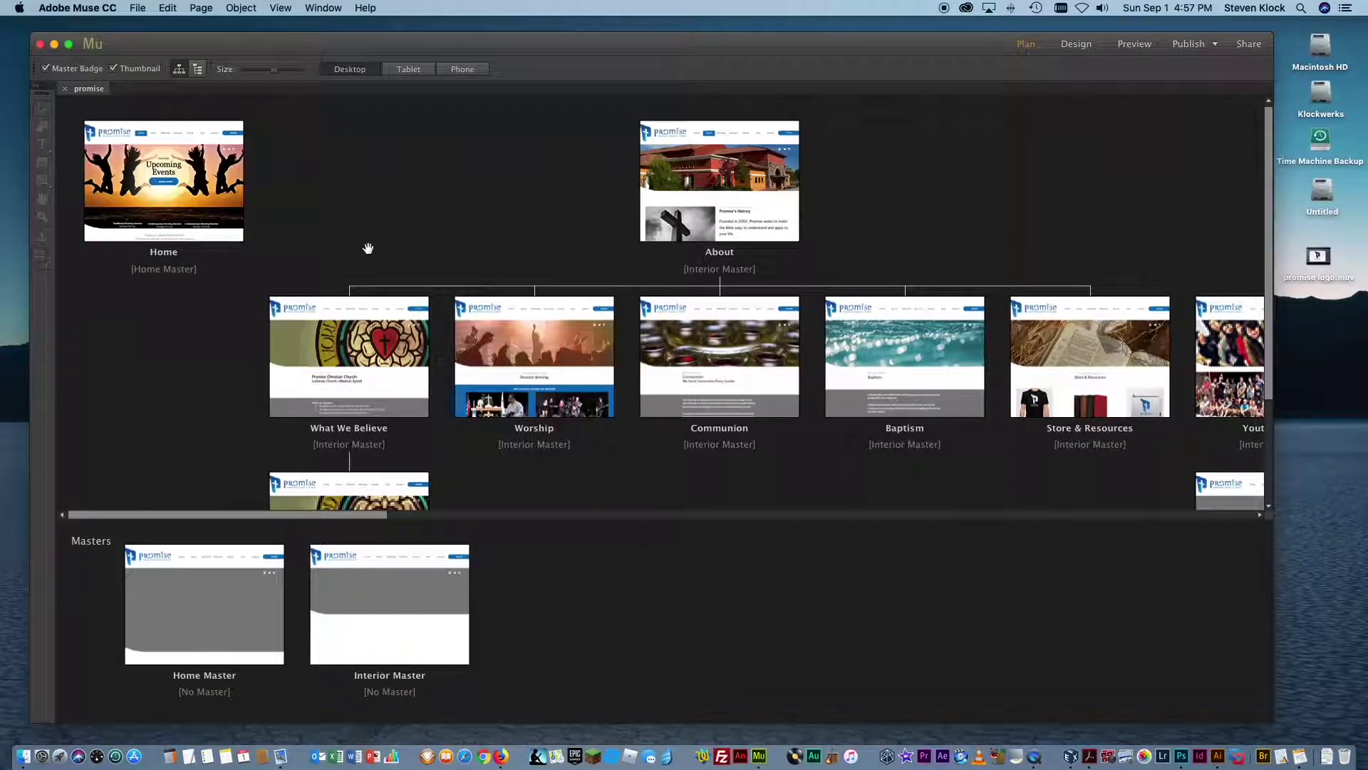
# - Examine the desktop site plan across all page branches, from Home through Ministries and Sermons to Contact
pyautogui.hscroll(10, 367, 248)
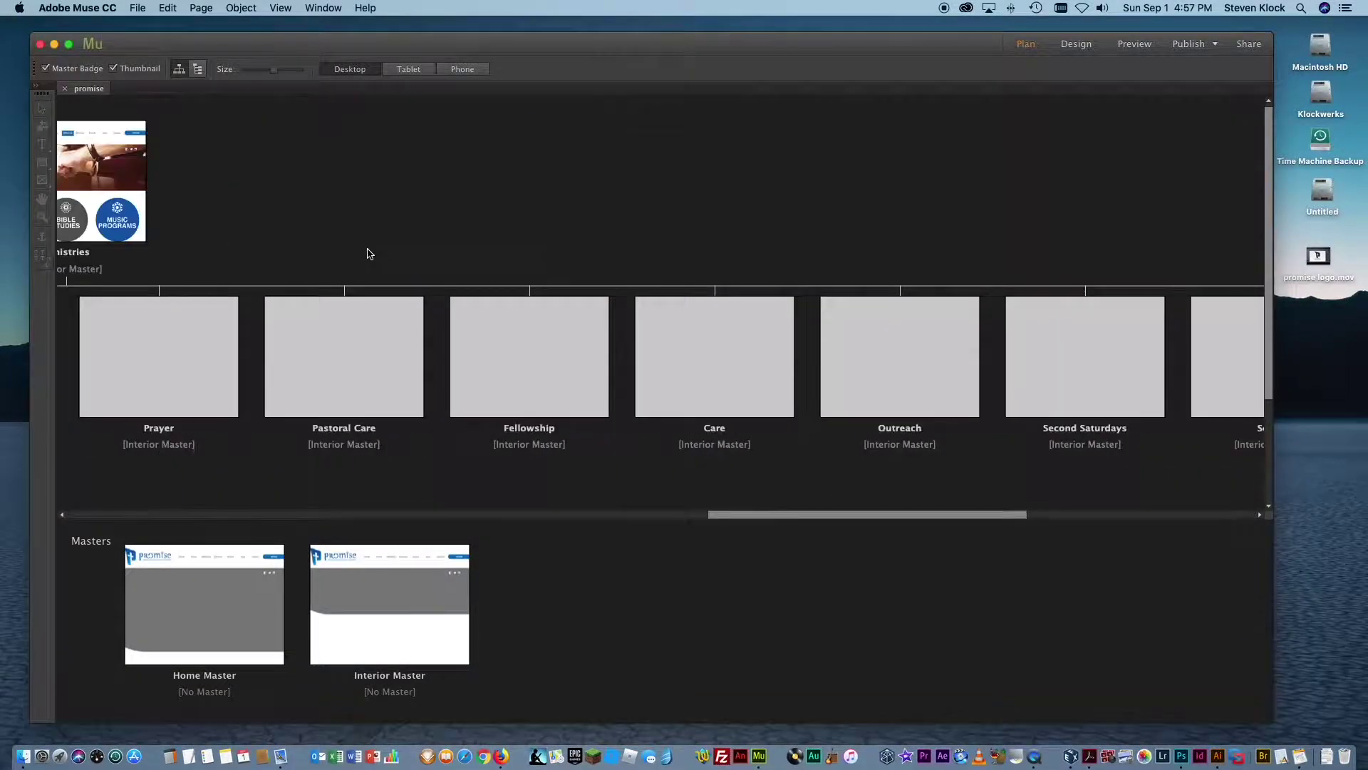
pyautogui.hscroll(5, 369, 253)
pyautogui.hscroll(-15, 367, 254)
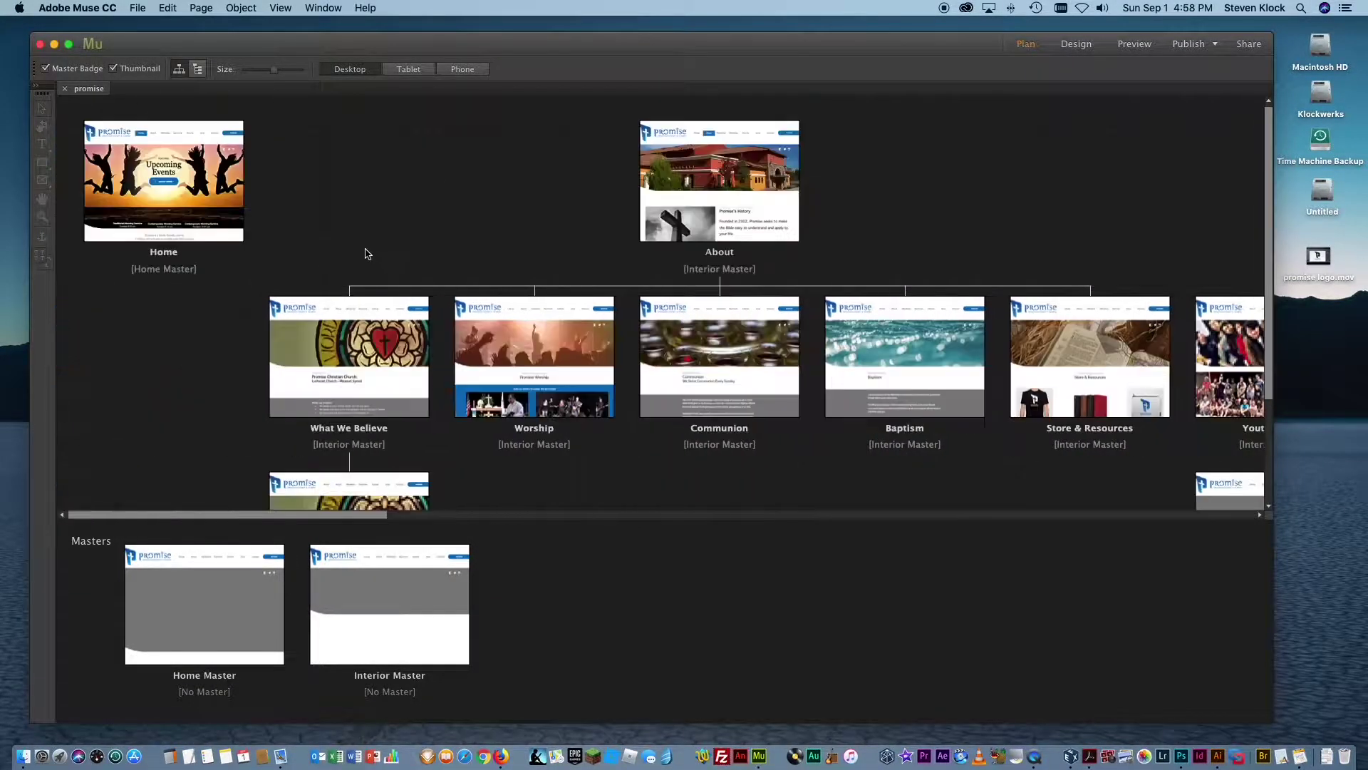
pyautogui.hscroll(15, 367, 254)
pyautogui.hscroll(10, 367, 255)
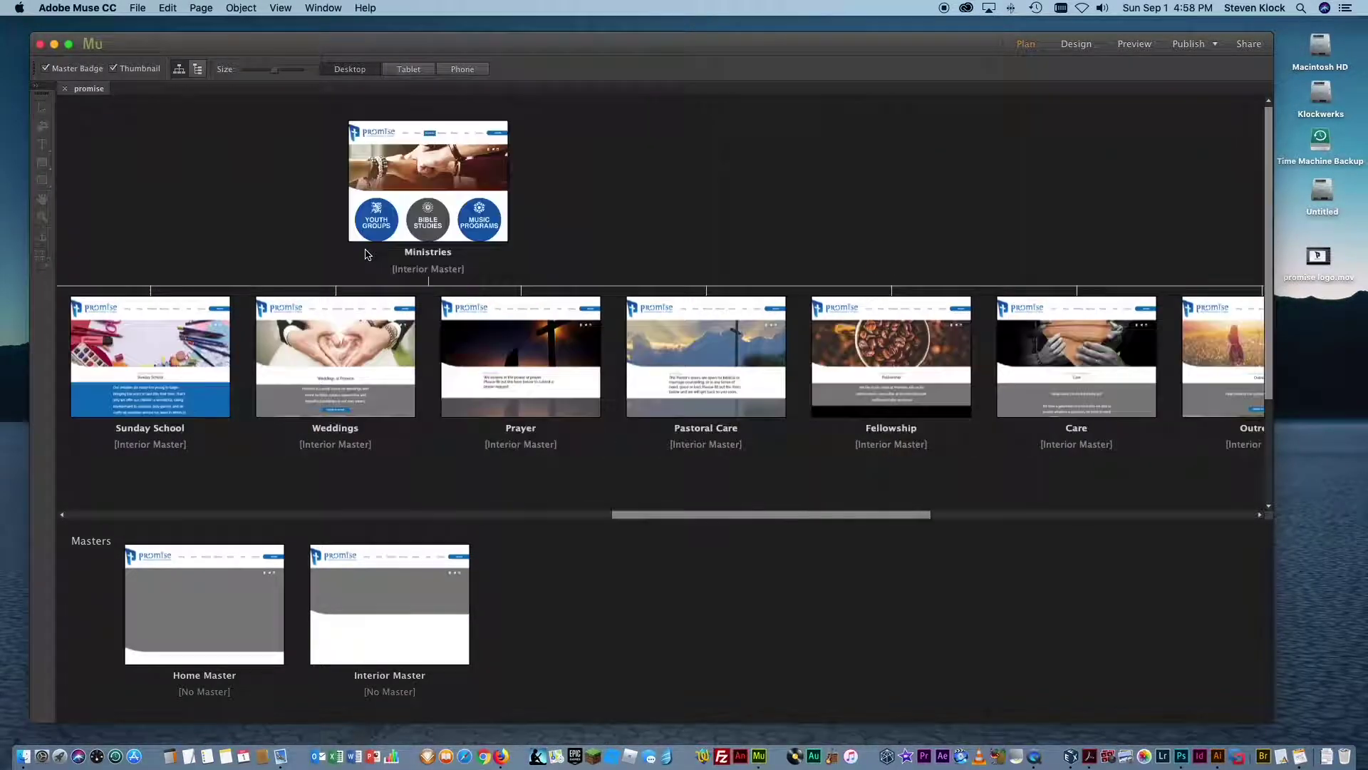
pyautogui.hscroll(8, 367, 254)
pyautogui.hscroll(4, 367, 254)
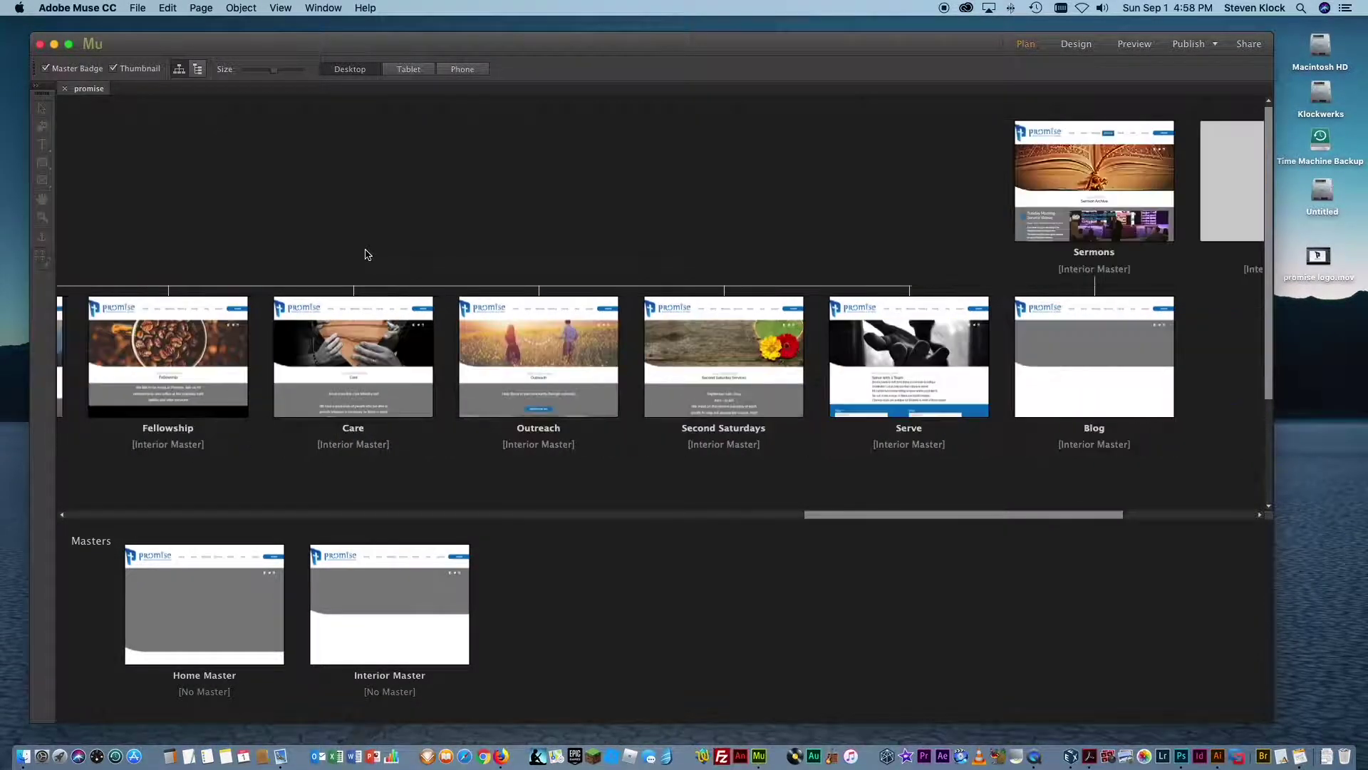
pyautogui.hscroll(6, 367, 254)
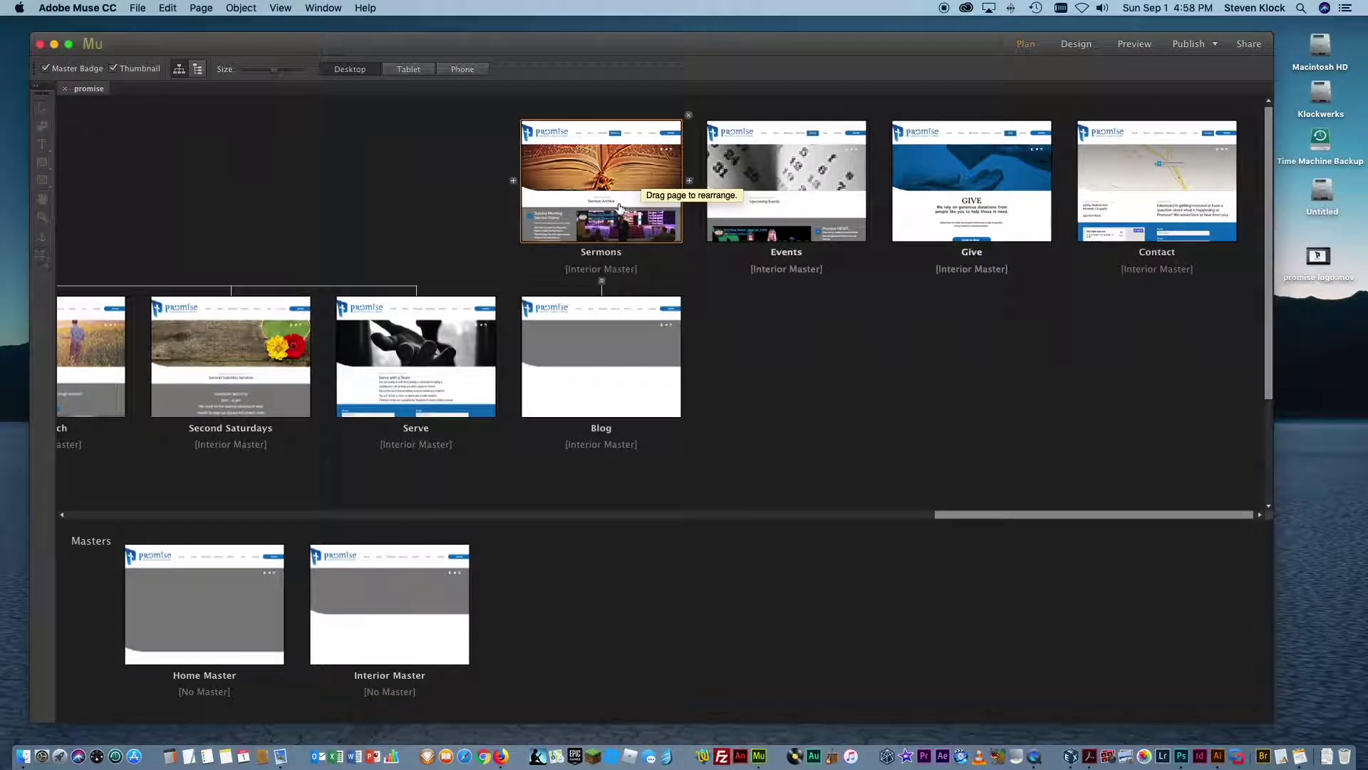
pyautogui.scroll(-2, 620, 208)
pyautogui.scroll(2, 606, 182)
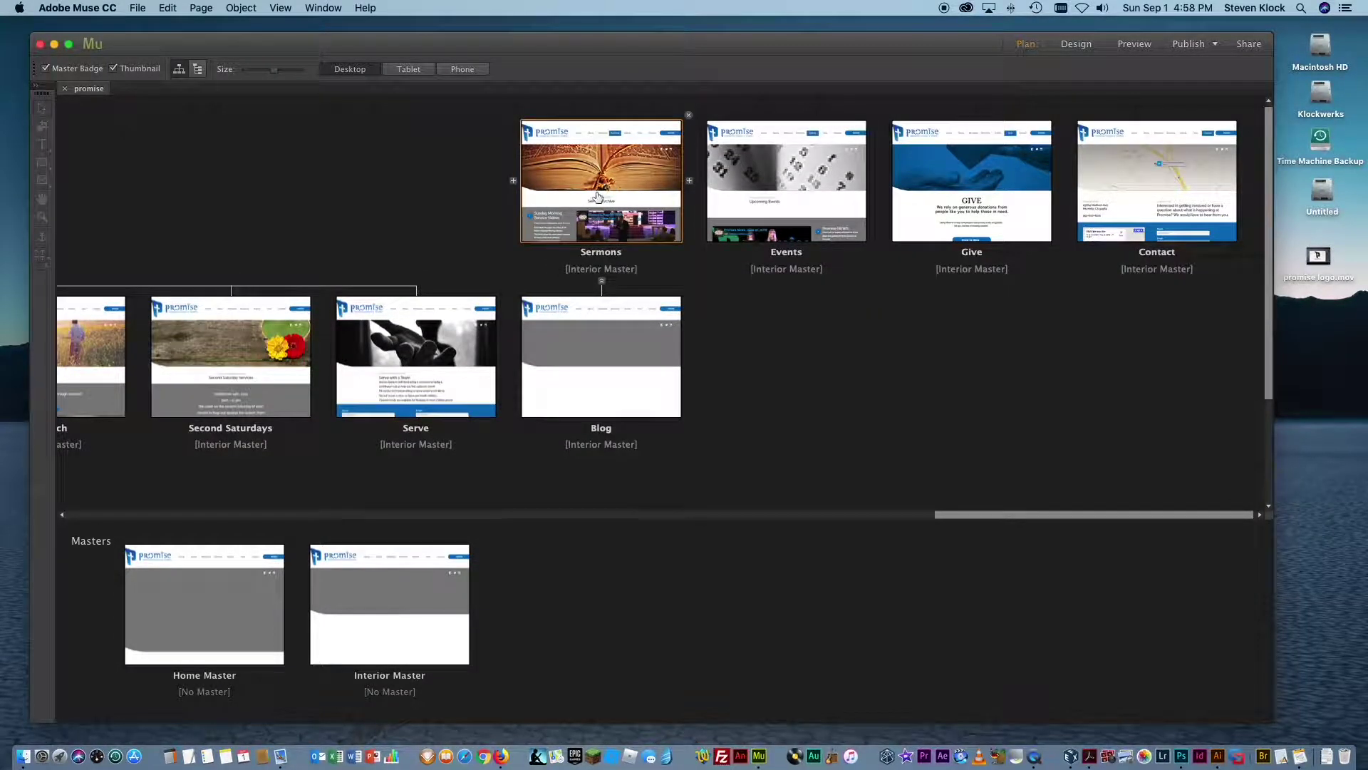
# - Open the desktop Events page, review its event listings down to the Benefit Dinner and Variety Show, and close the page
pyautogui.doubleClick(802, 201)
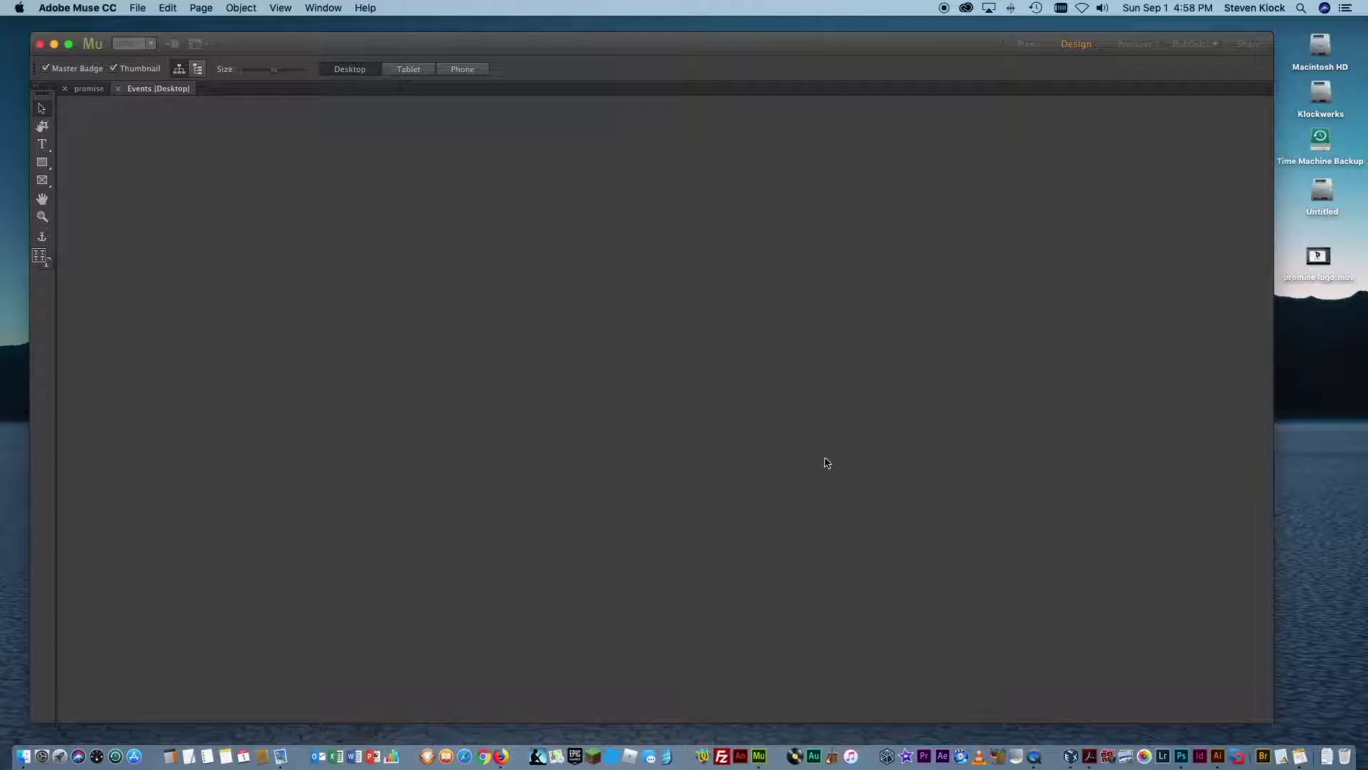
pyautogui.scroll(-3, 895, 435)
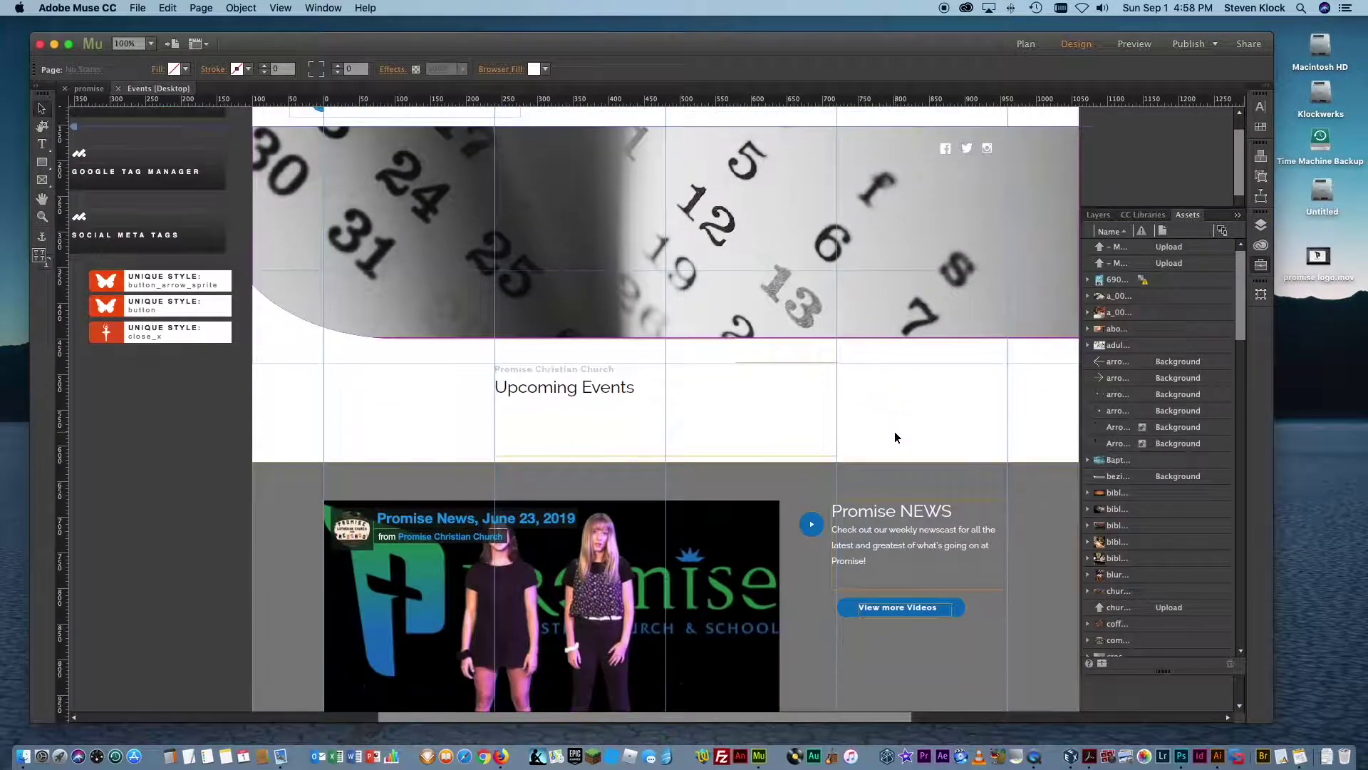
pyautogui.scroll(-8, 895, 430)
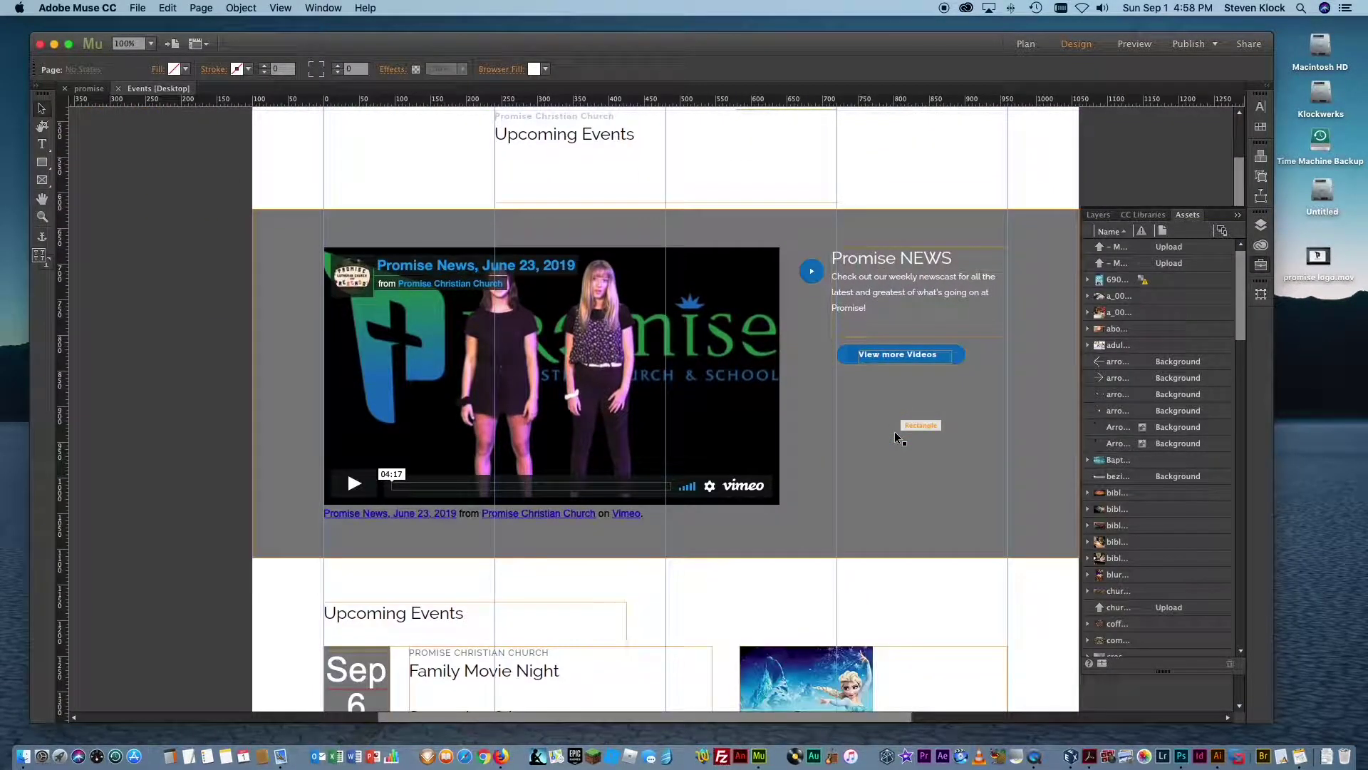
pyautogui.scroll(-10, 895, 433)
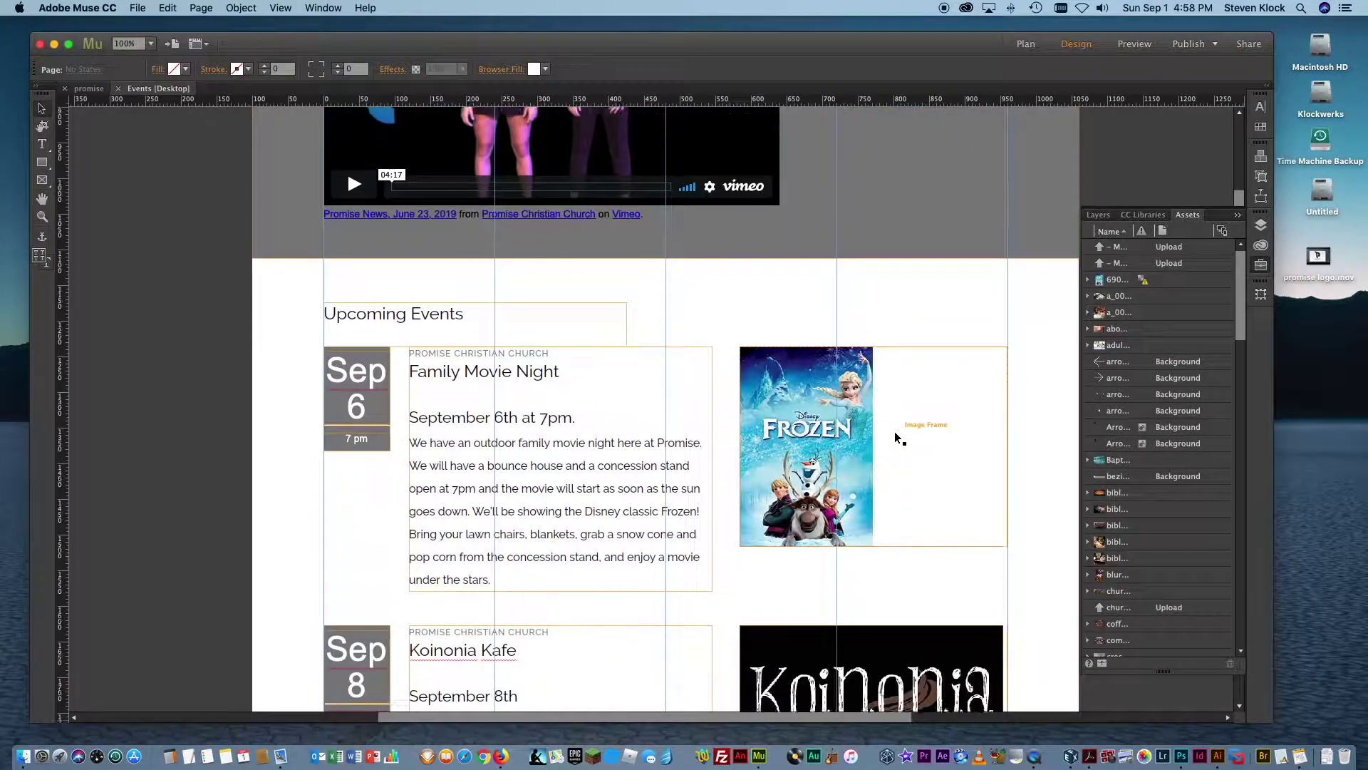
pyautogui.scroll(-8, 895, 433)
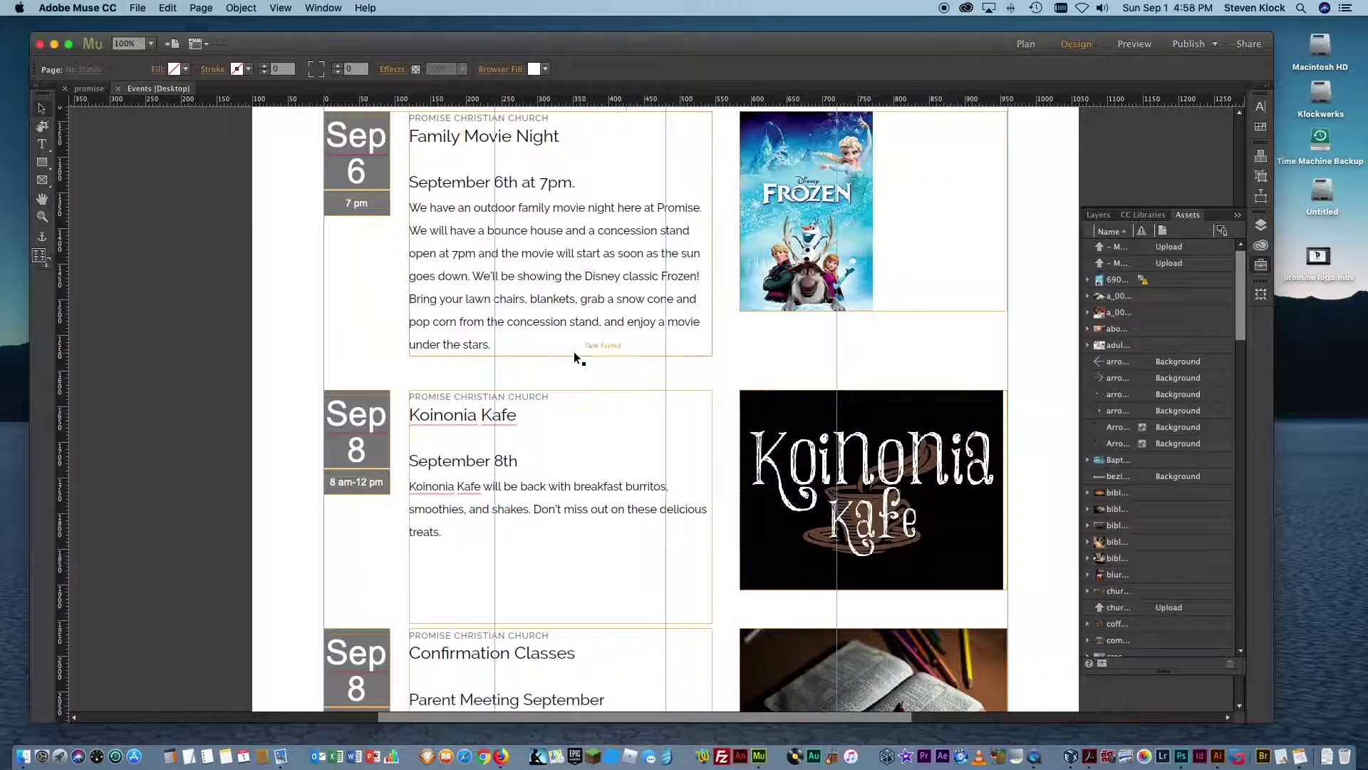
pyautogui.scroll(-7, 563, 348)
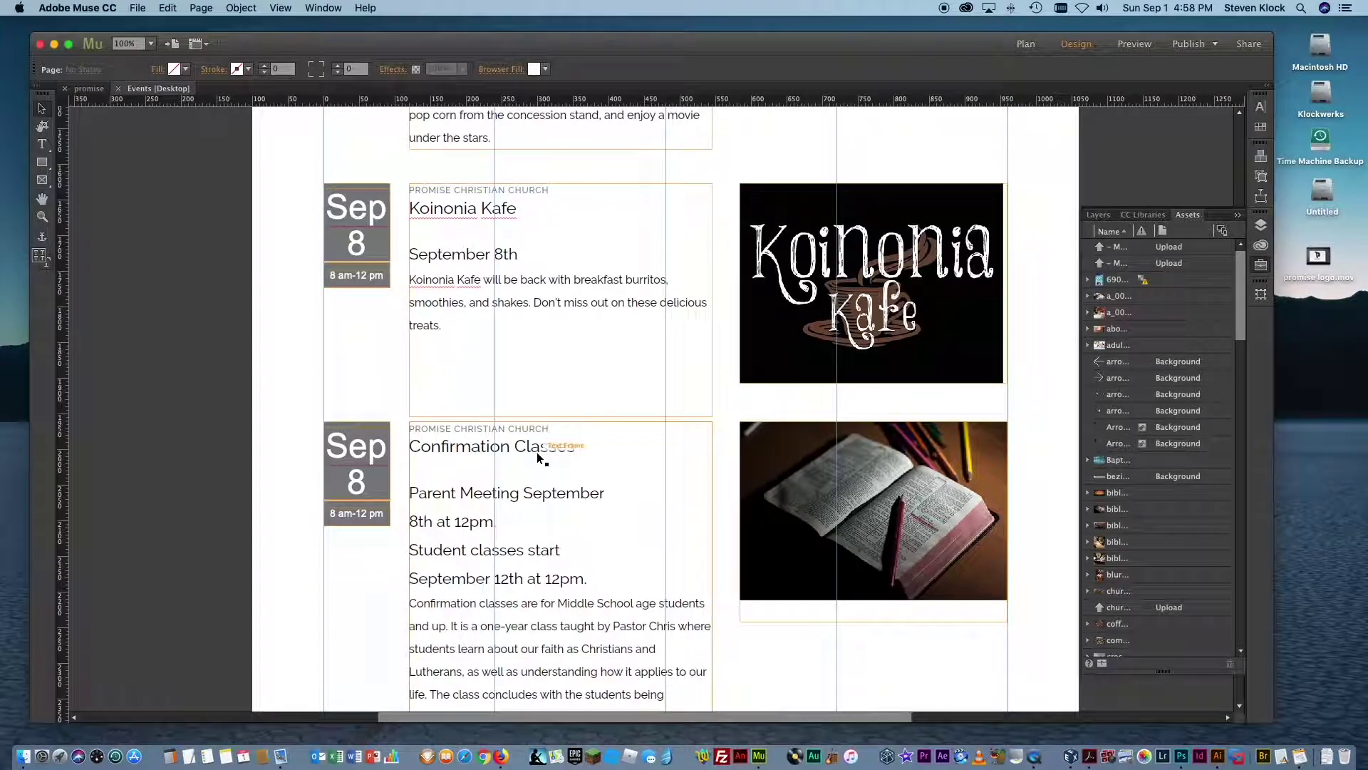
pyautogui.scroll(-11, 538, 454)
pyautogui.scroll(-8, 897, 546)
pyautogui.scroll(-9, 823, 502)
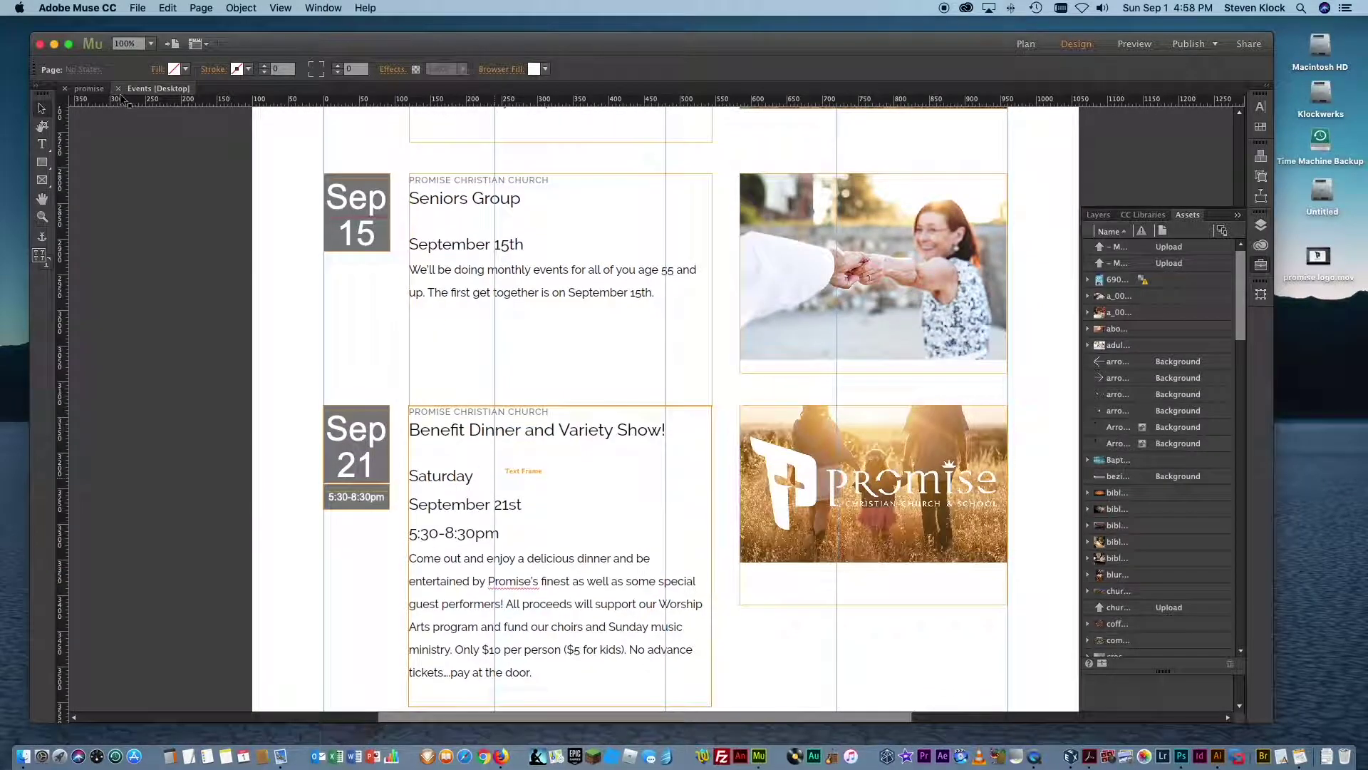
pyautogui.press('super+w')
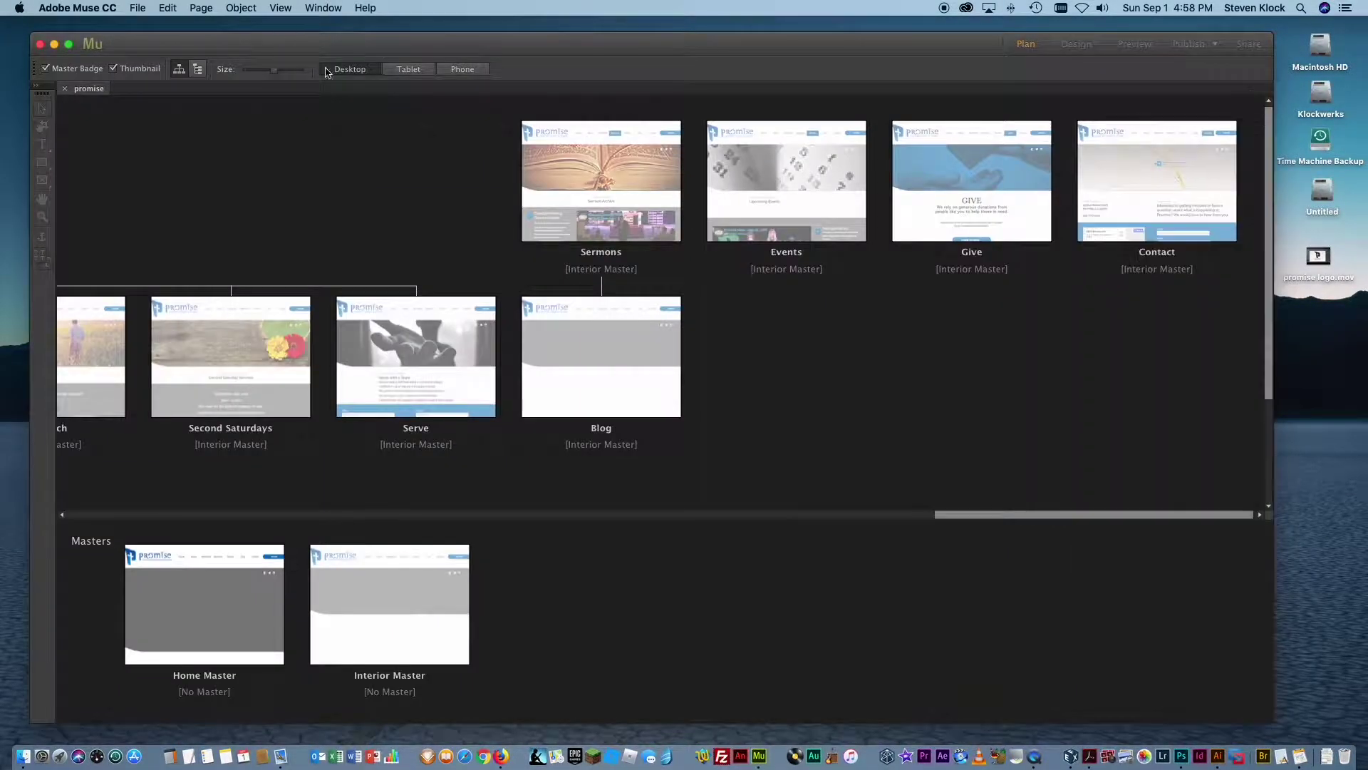
# - Compare the desktop and tablet layouts of the site plan, ending on the tablet layout at the Home page
pyautogui.click(339, 404)
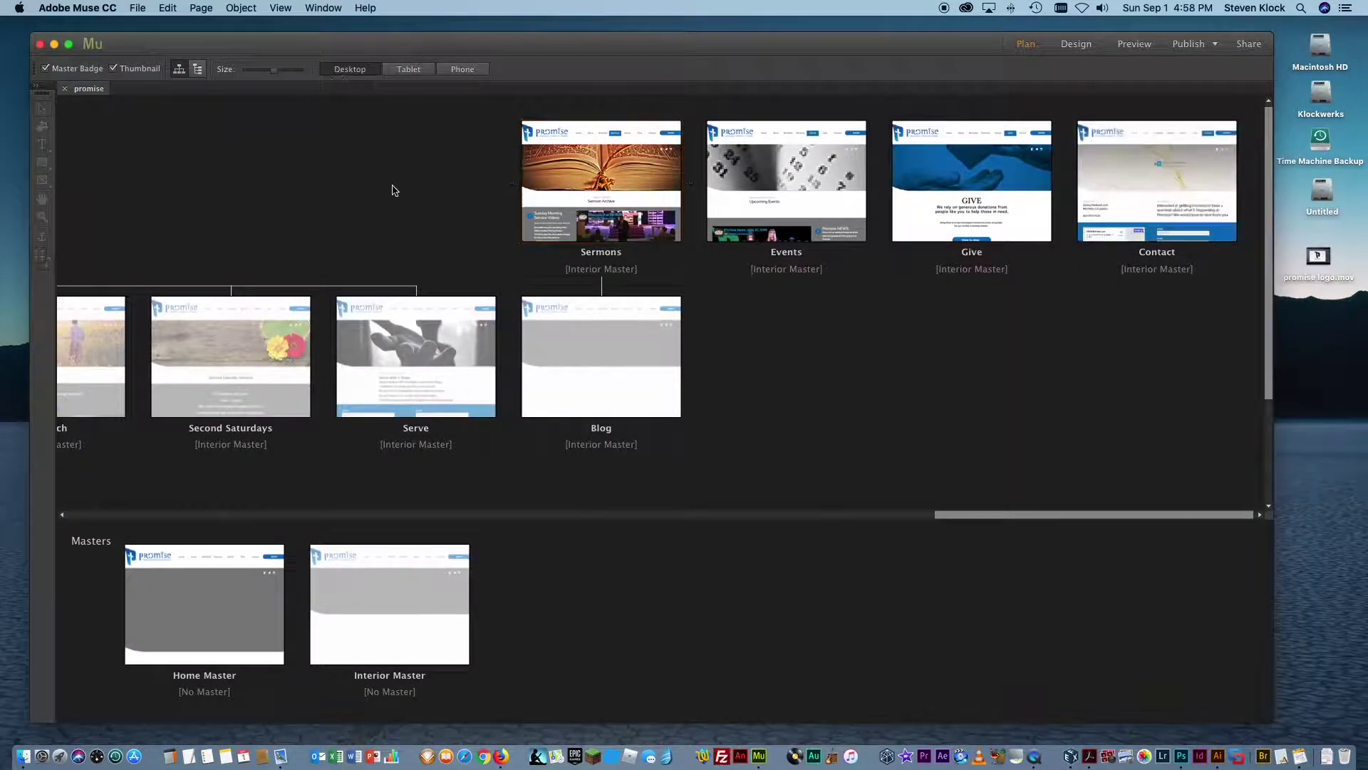
pyautogui.click(409, 69)
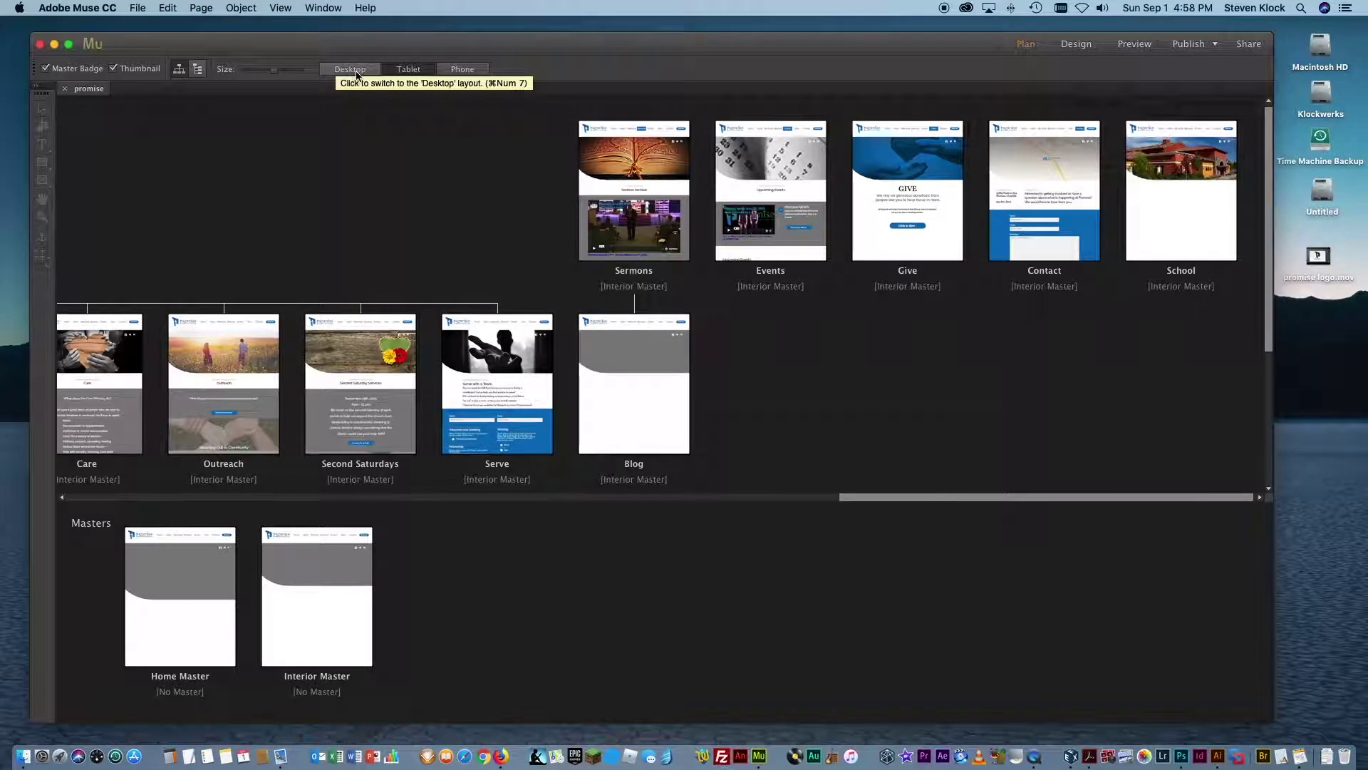
pyautogui.click(406, 71)
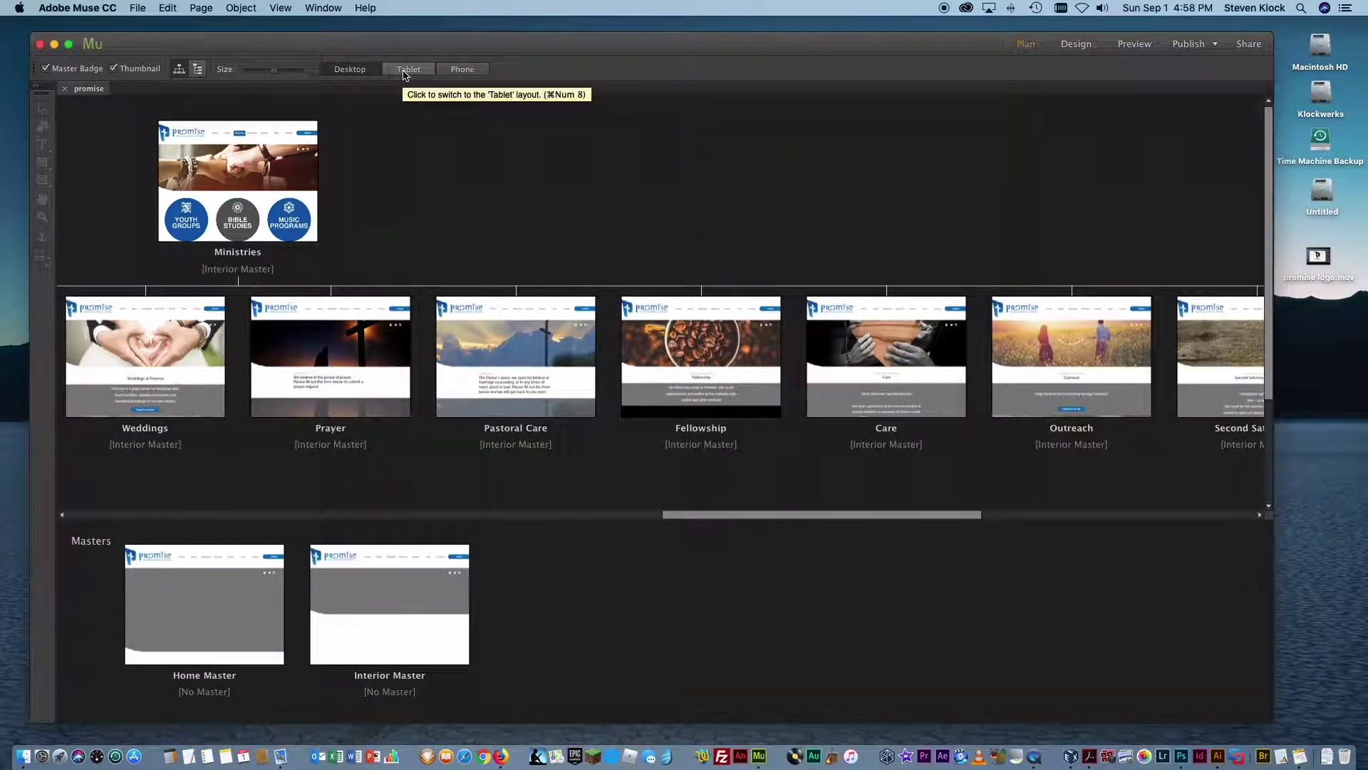
pyautogui.click(407, 71)
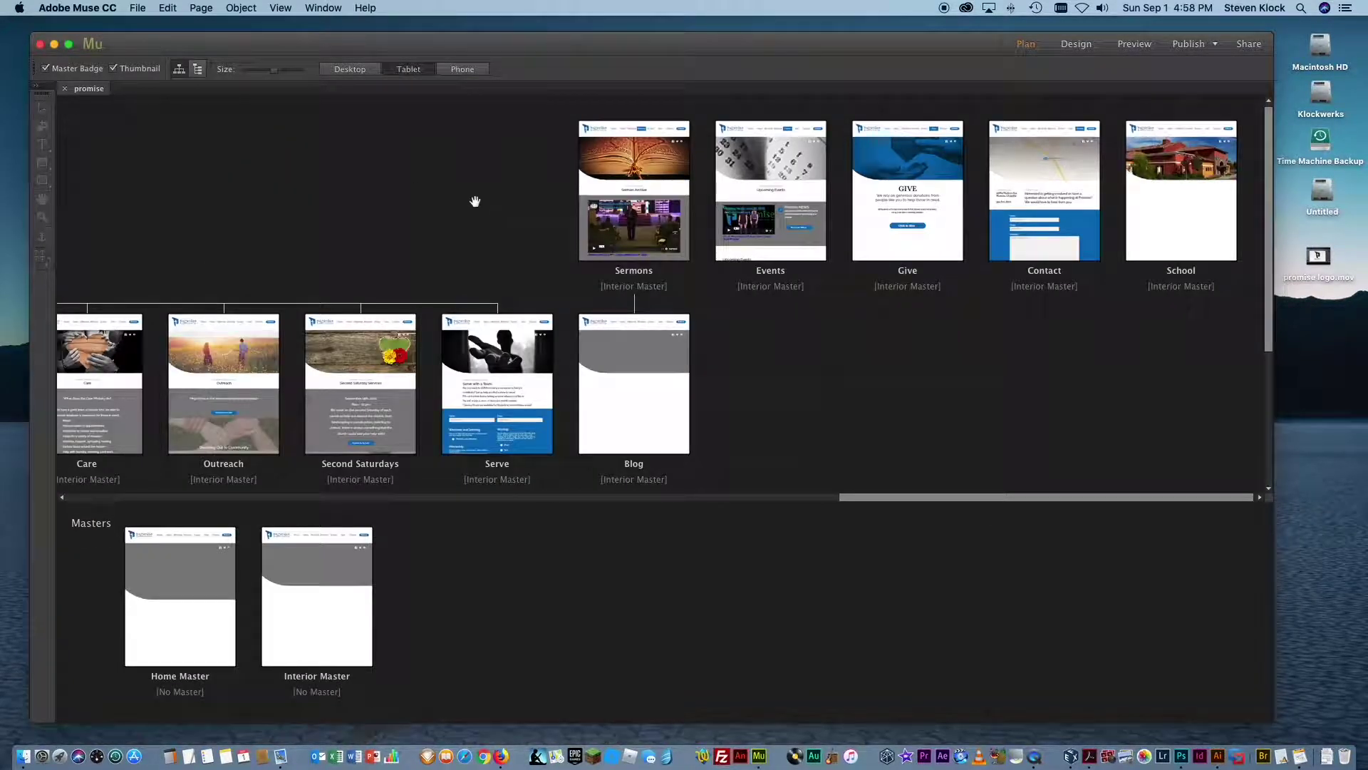
pyautogui.hscroll(-15, 475, 202)
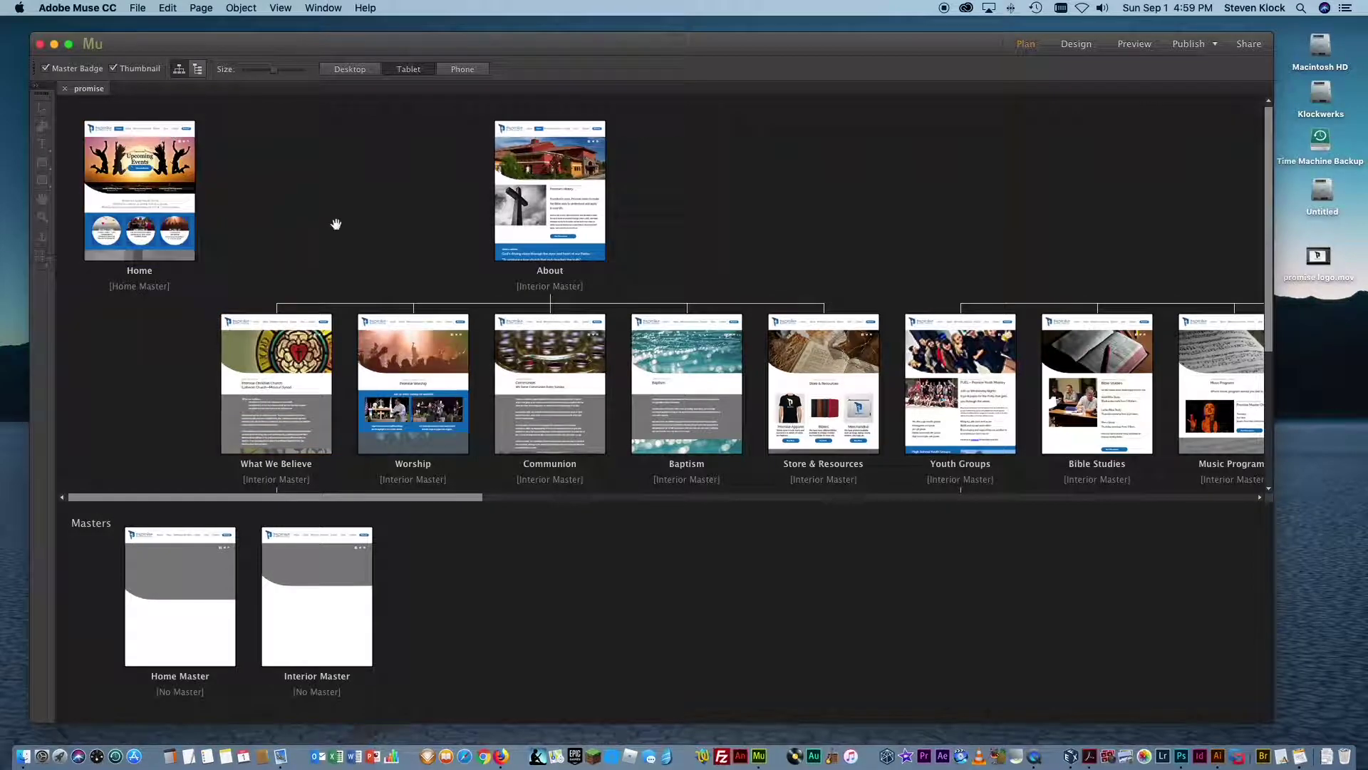
pyautogui.moveTo(142, 154)
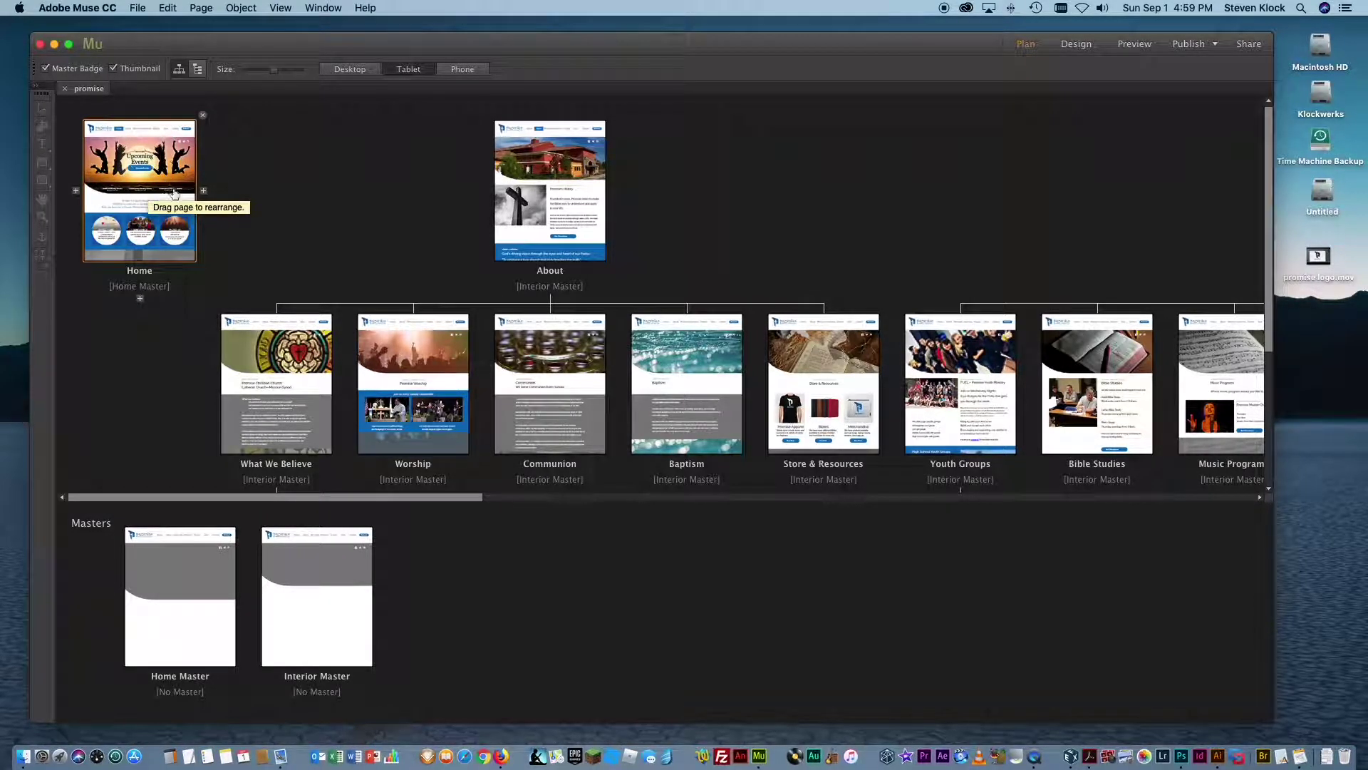
# - Switch the site plan to the phone layout, open its Home page, and review it down to the Promise NEWS video and back
pyautogui.click(462, 69)
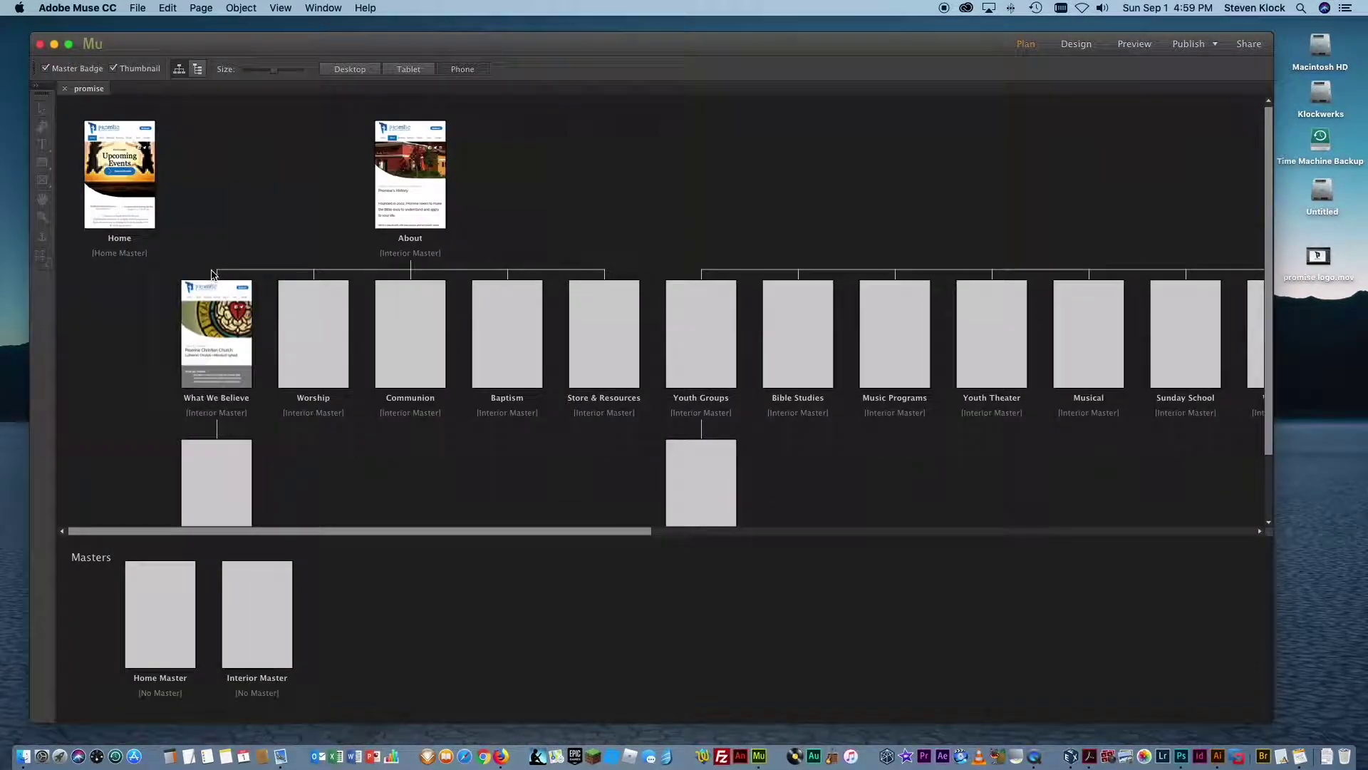
pyautogui.doubleClick(122, 206)
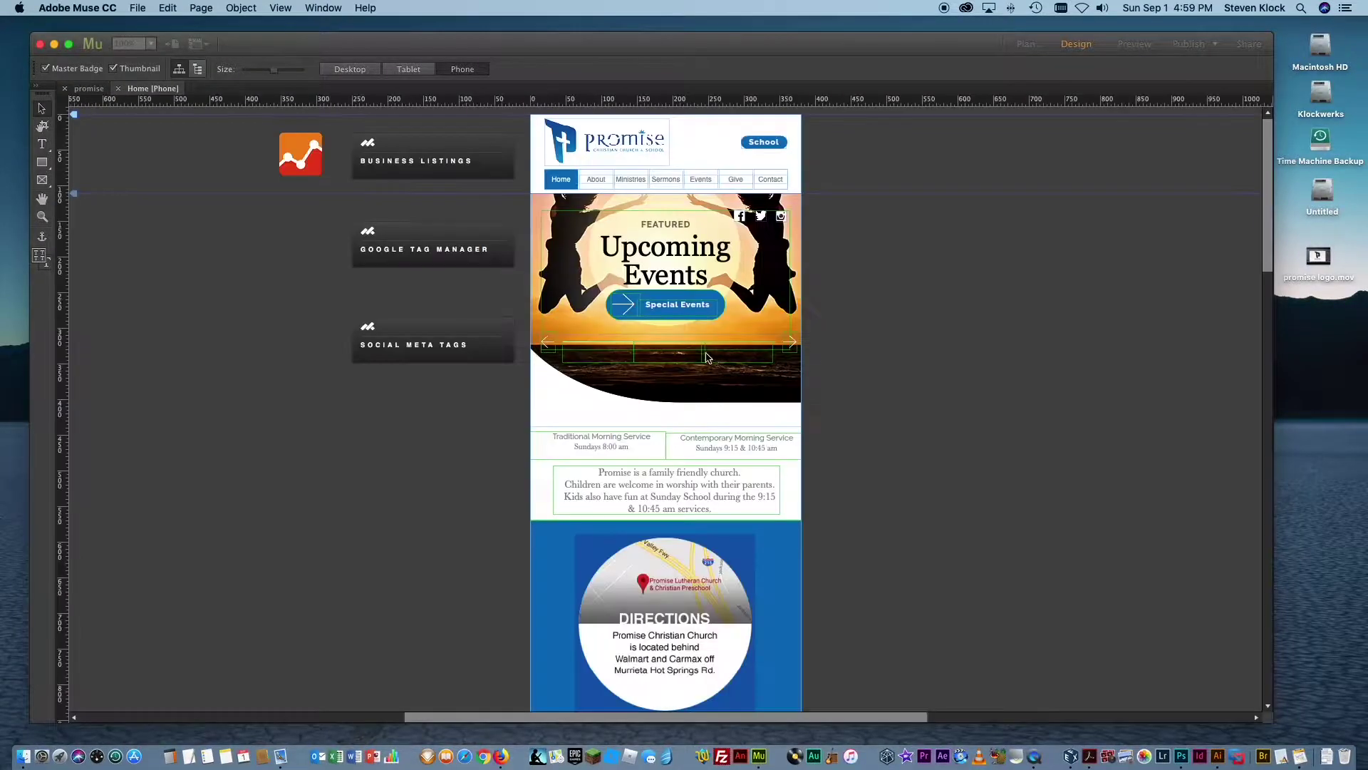
pyautogui.scroll(-5, 704, 365)
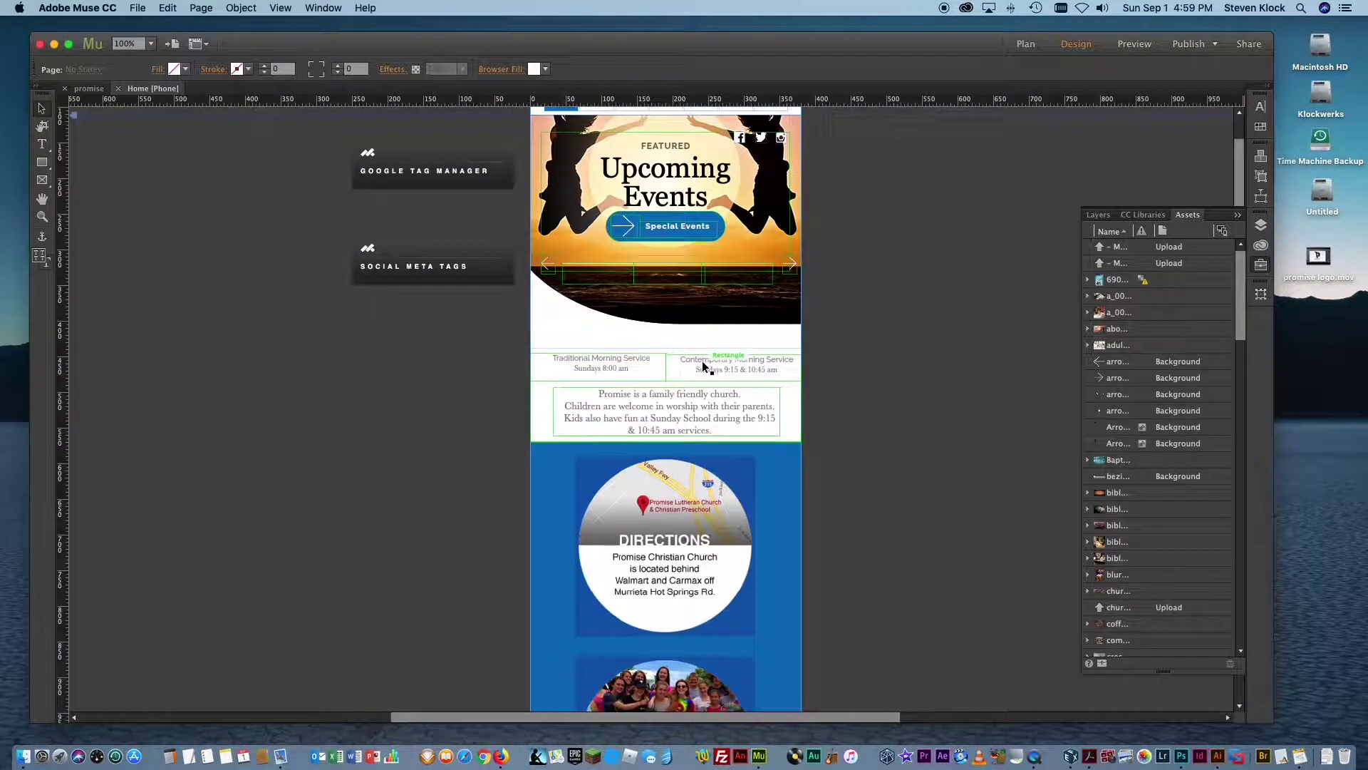
pyautogui.scroll(-8, 706, 368)
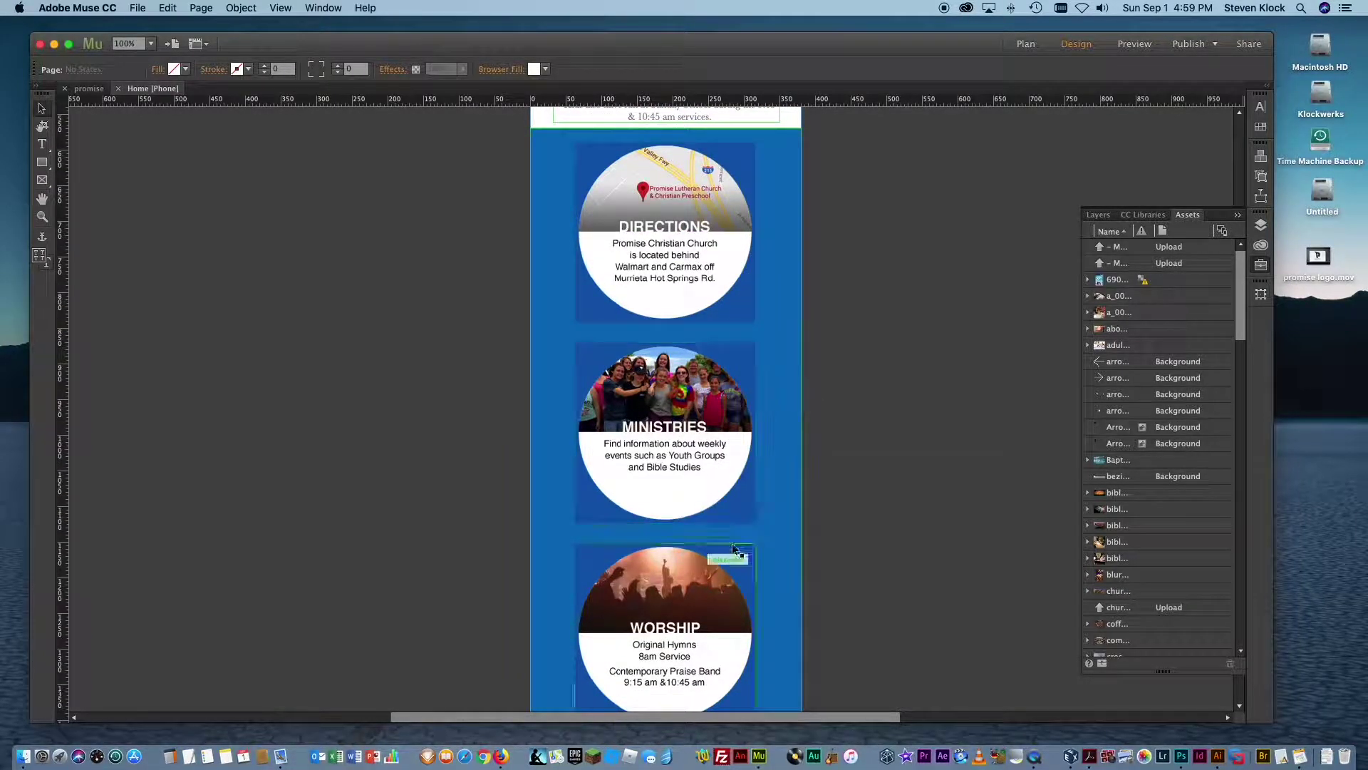
pyautogui.scroll(-16, 690, 590)
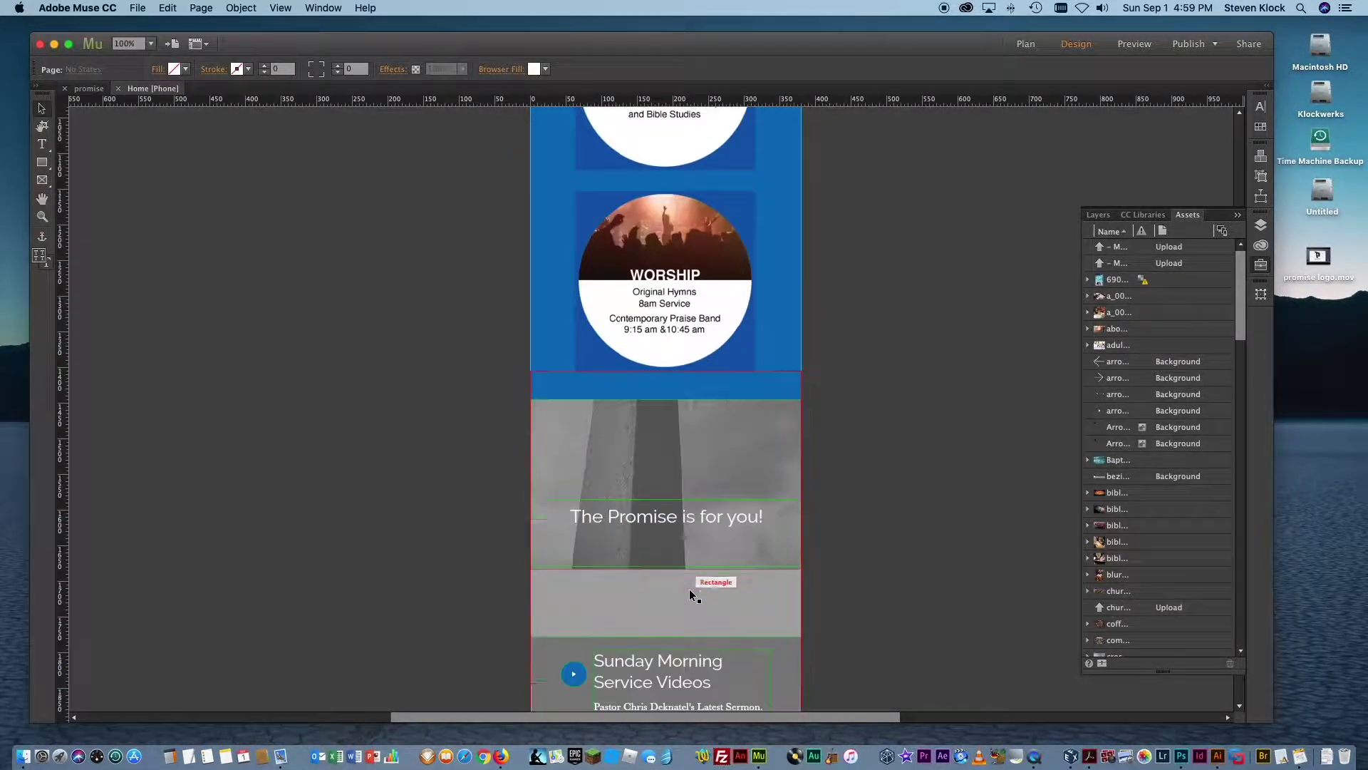
pyautogui.scroll(-18, 690, 589)
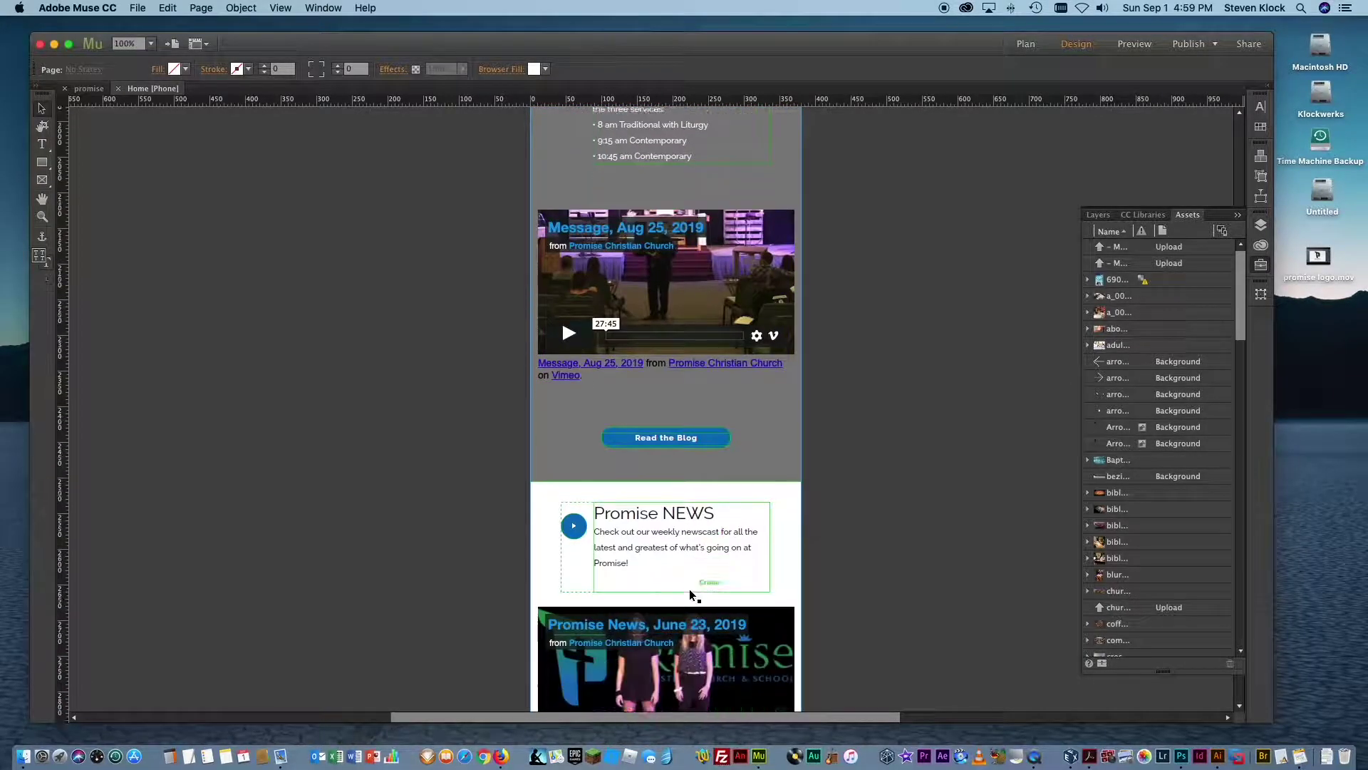
pyautogui.scroll(-3, 690, 588)
pyautogui.scroll(20, 690, 589)
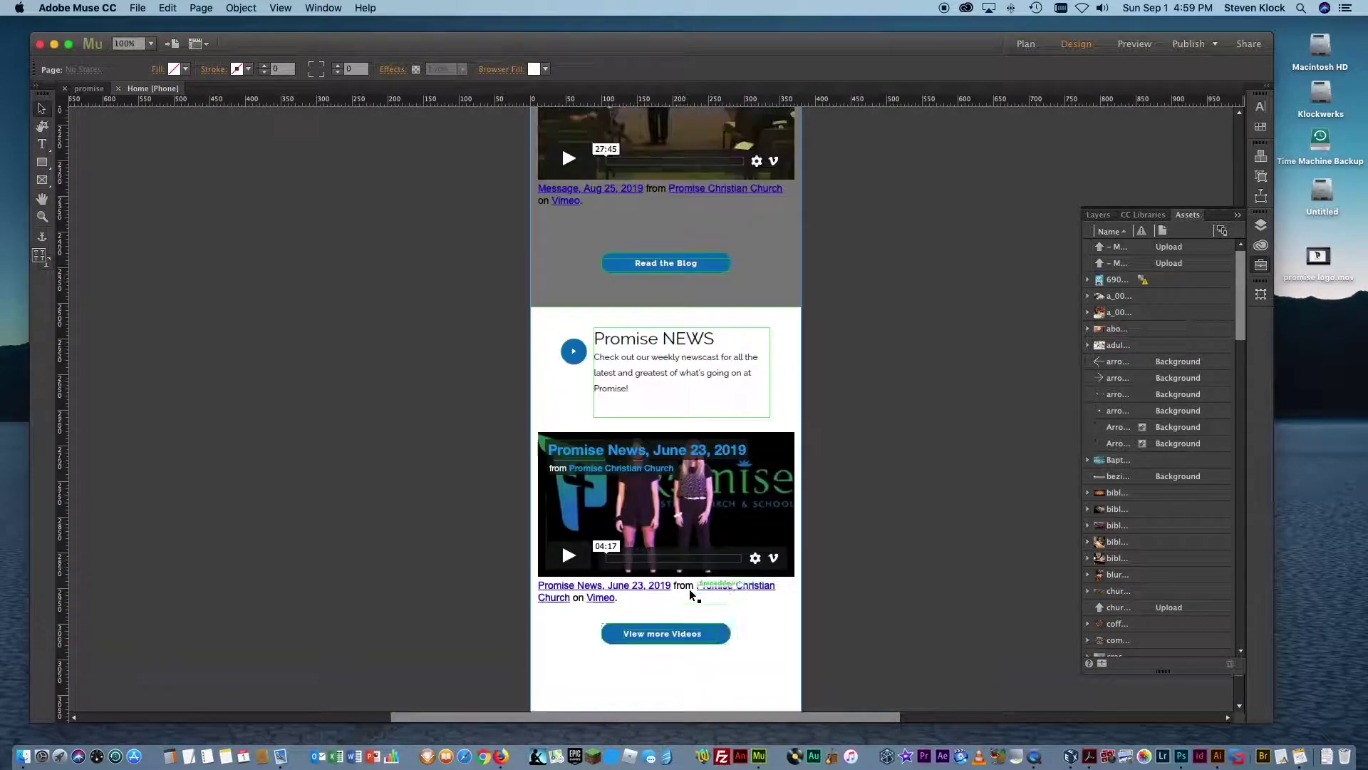
pyautogui.scroll(20, 686, 588)
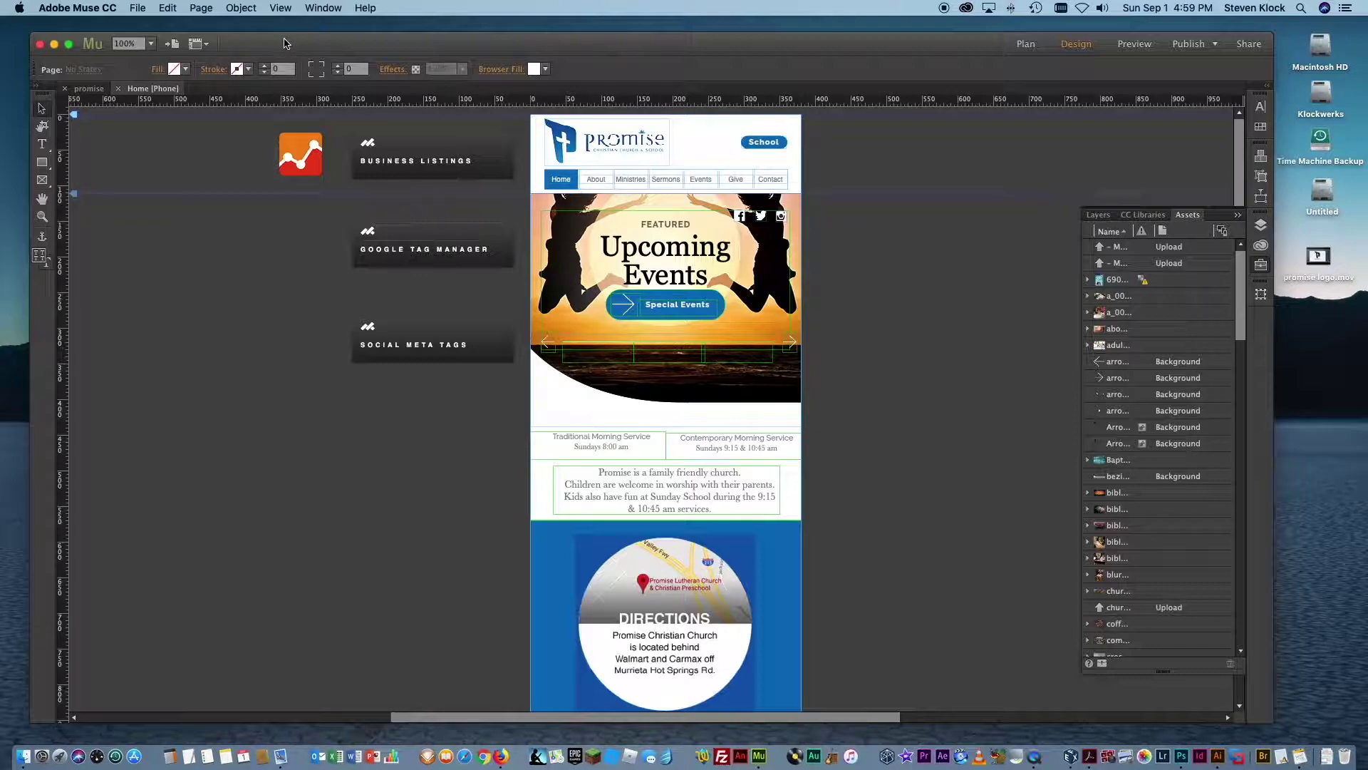
pyautogui.click(138, 9)
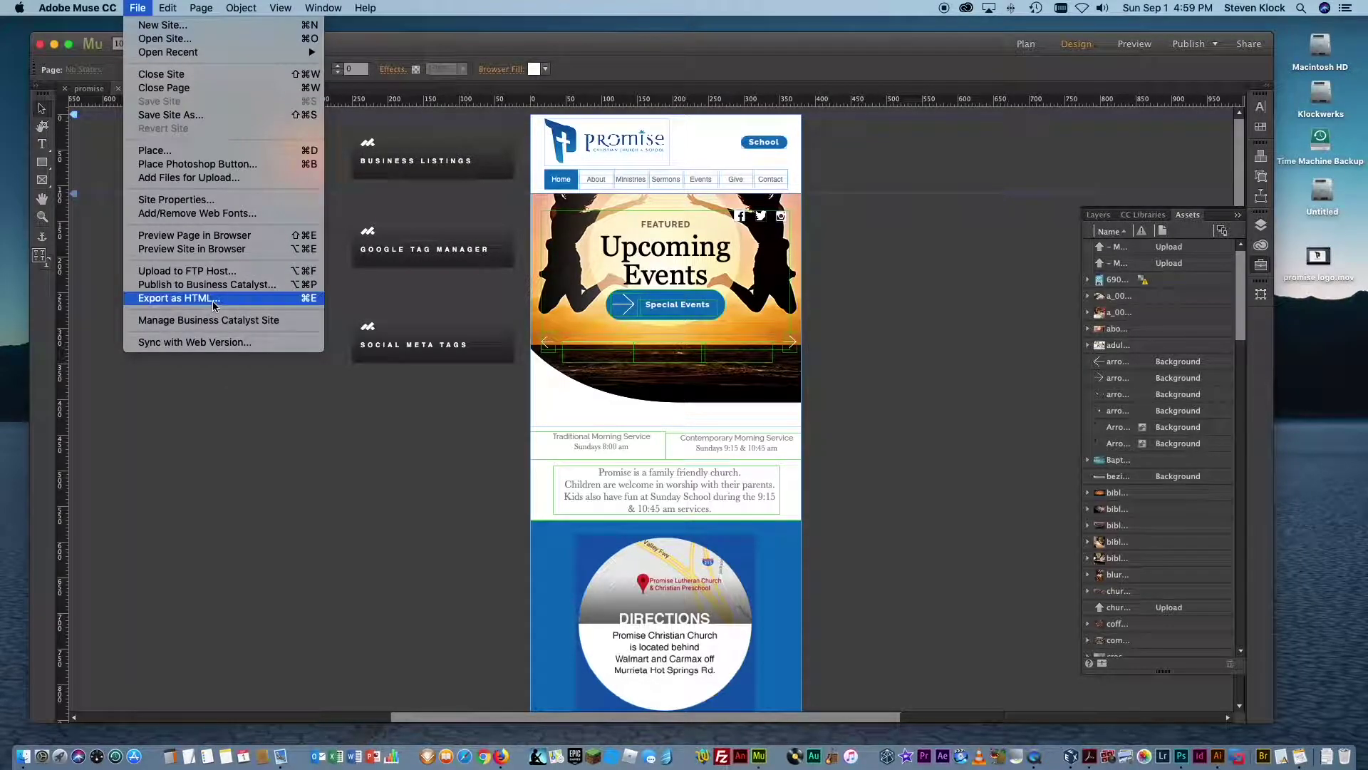
pyautogui.click(410, 519)
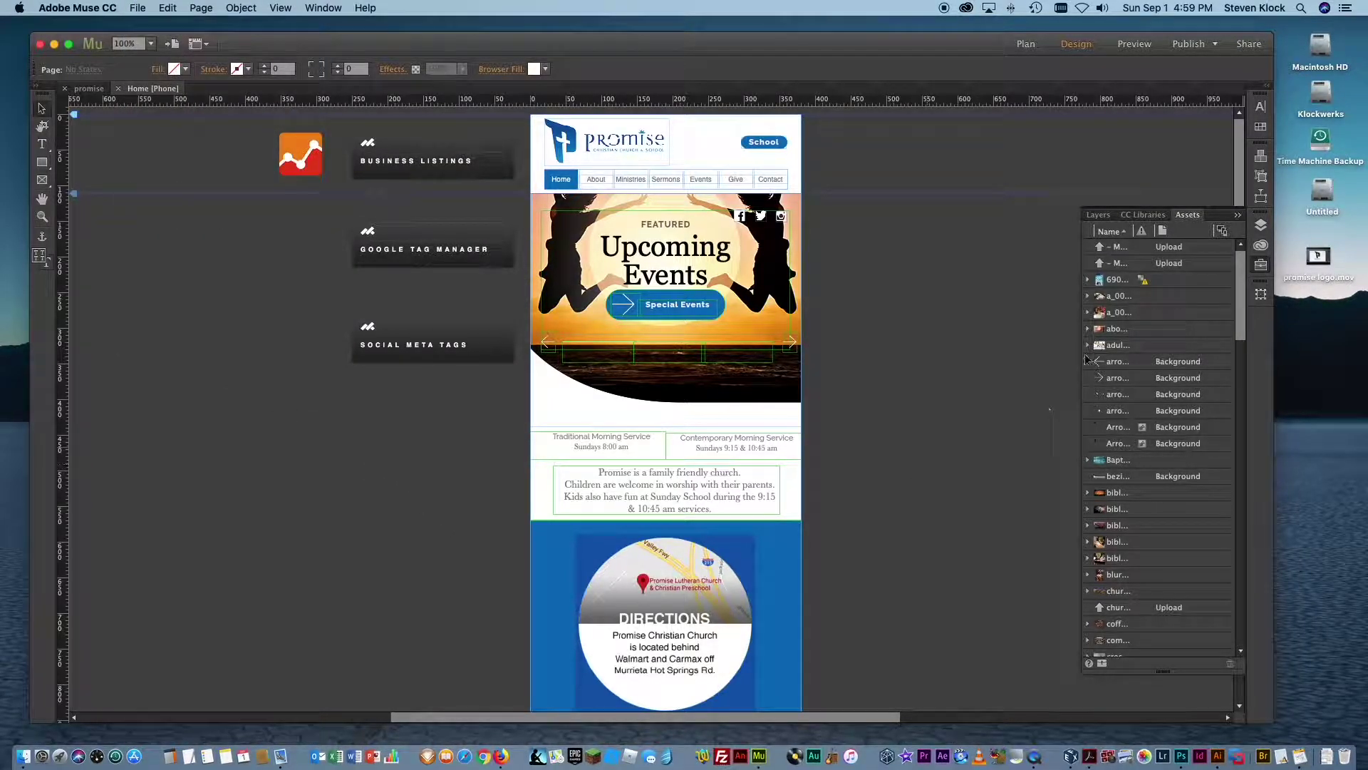
pyautogui.moveTo(654, 49); pyautogui.dragTo(651, 50)
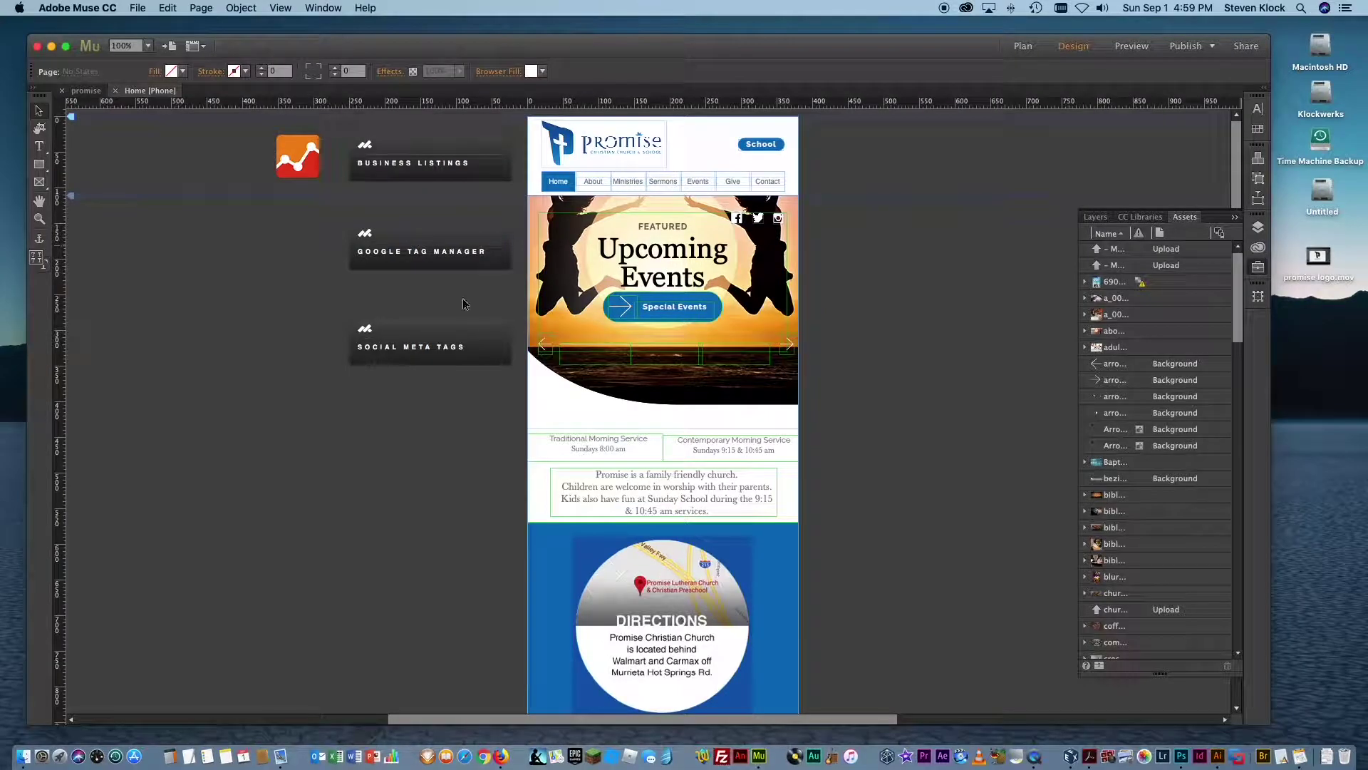
pyautogui.click(508, 758)
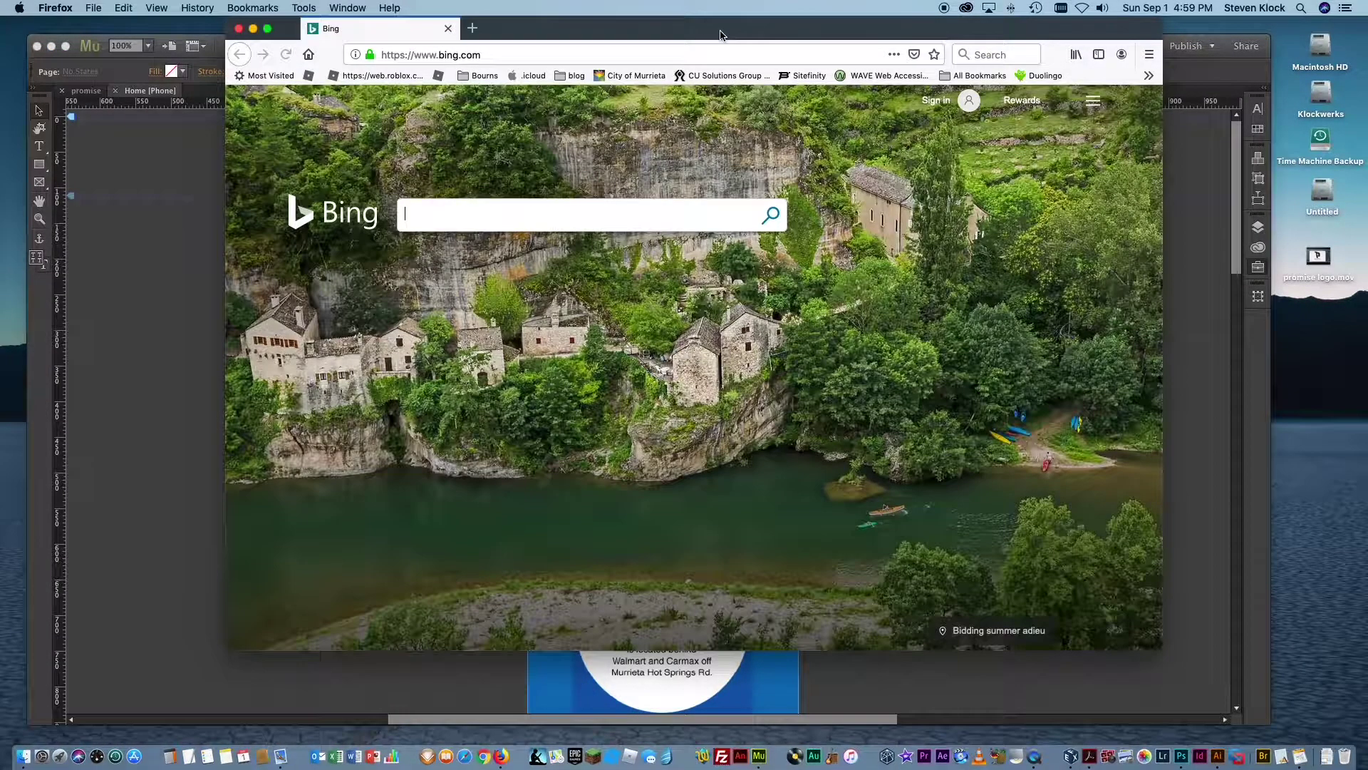
pyautogui.moveTo(721, 34); pyautogui.dragTo(711, 45)
pyautogui.click(683, 59)
pyautogui.write('www.promise.family')
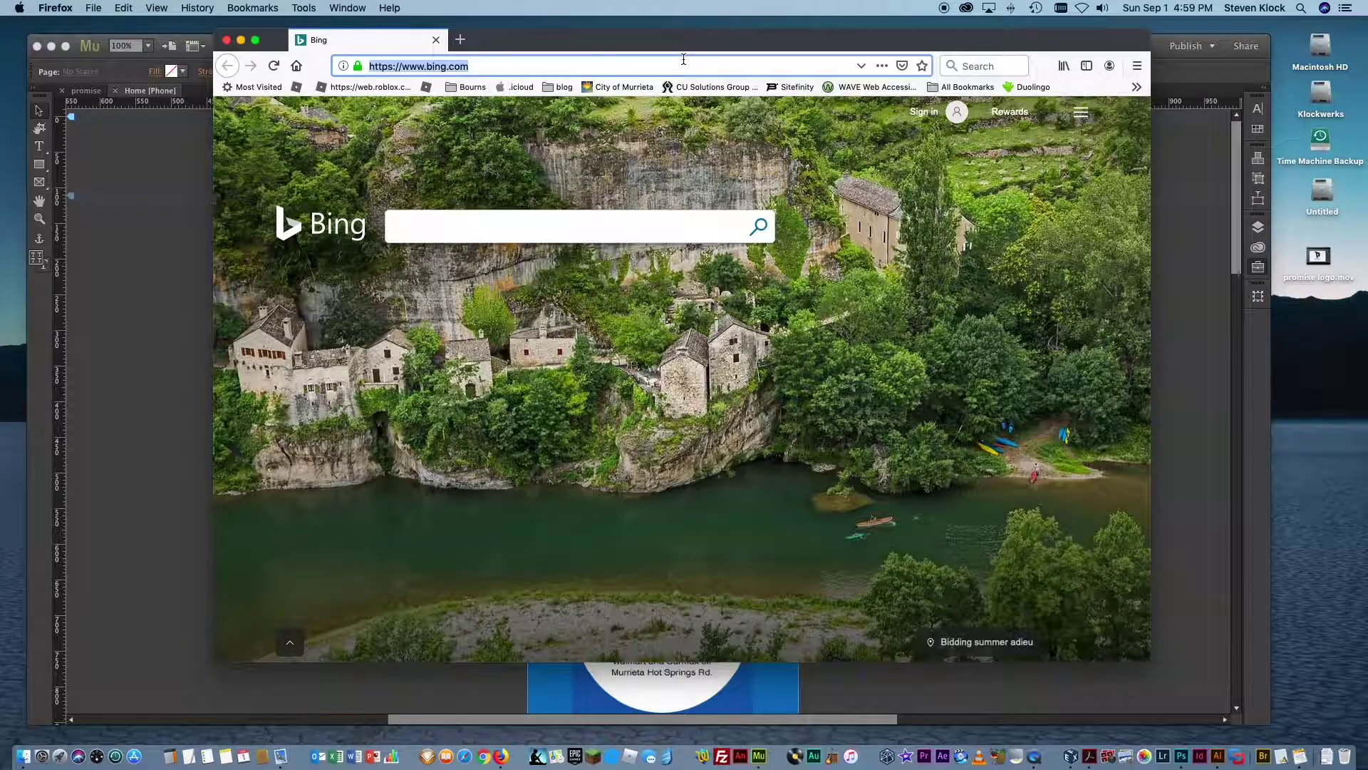
pyautogui.press('Return')
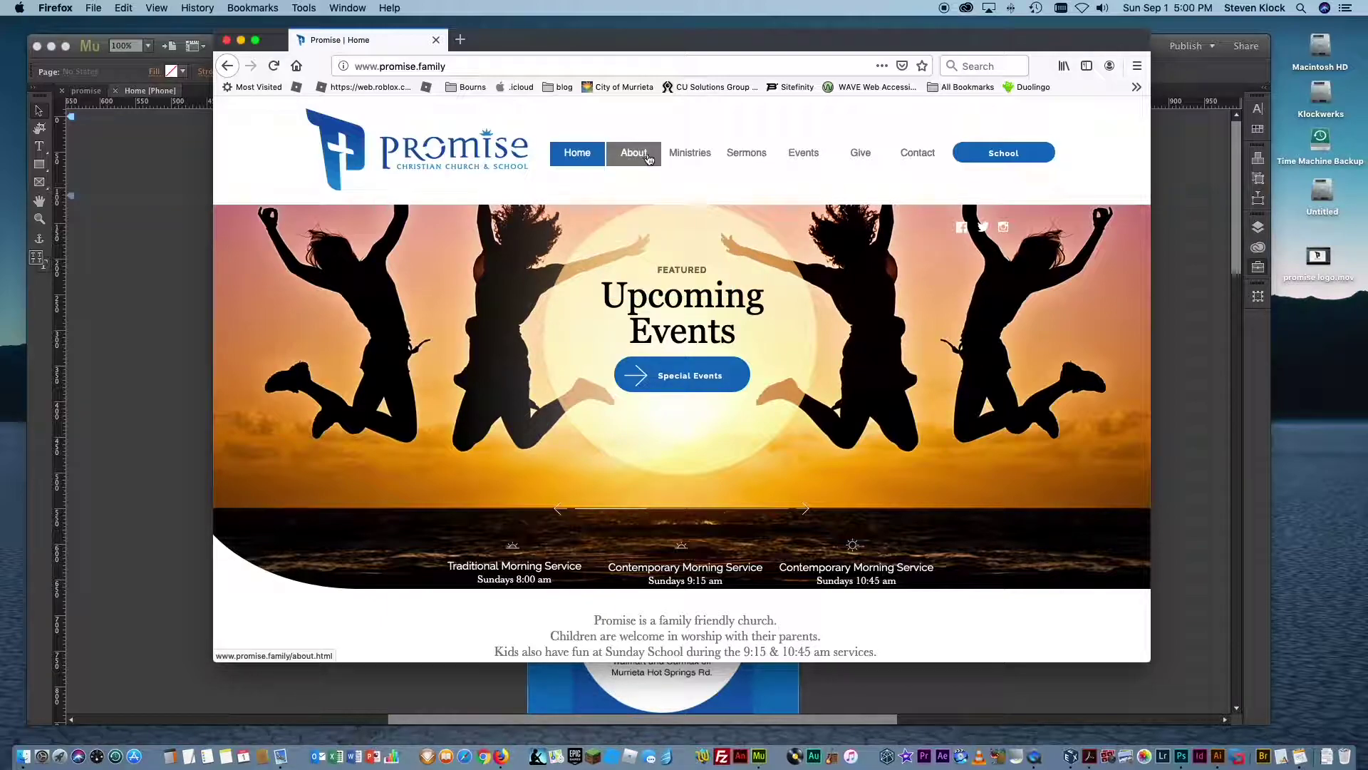
# - Check the live Home page's navigation and advance the featured slideshow through to the Upcoming Events slide
pyautogui.moveTo(700, 158)
pyautogui.moveTo(758, 162)
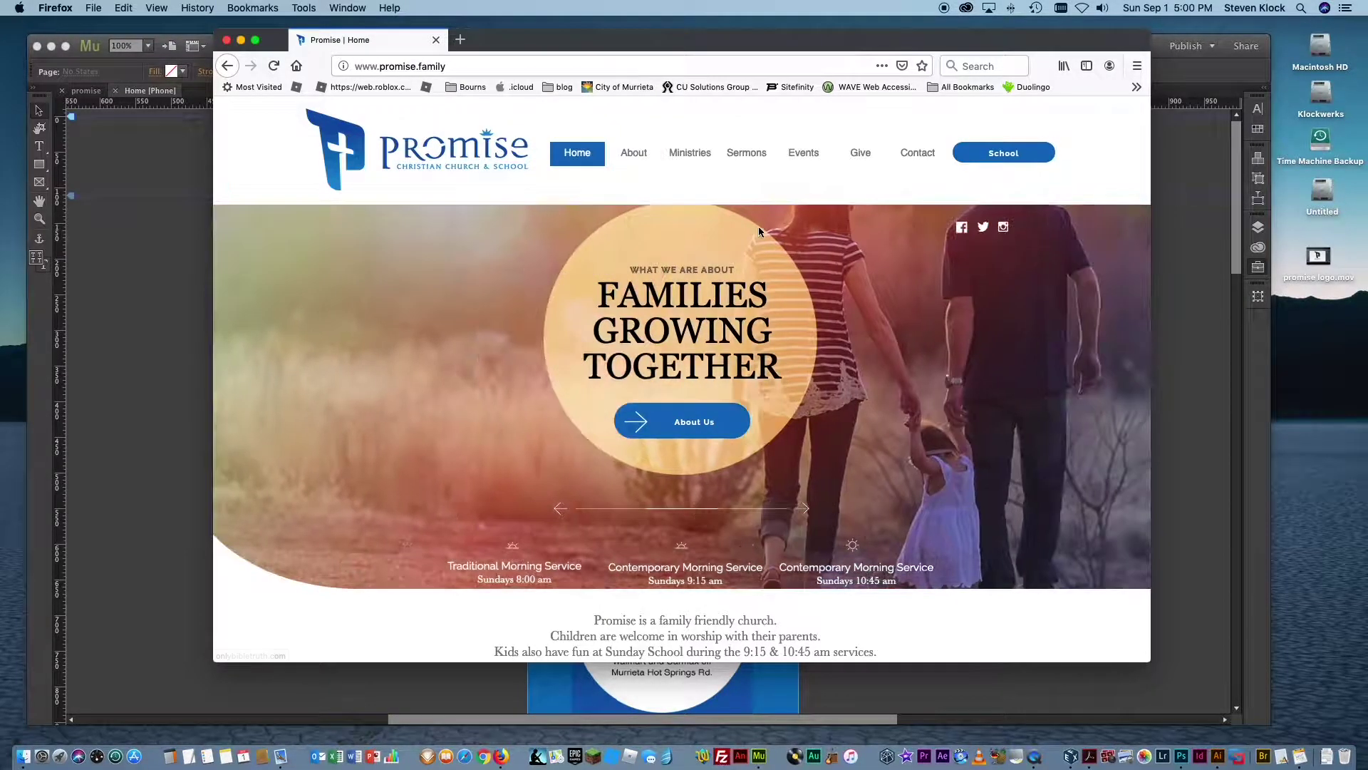
pyautogui.click(806, 511)
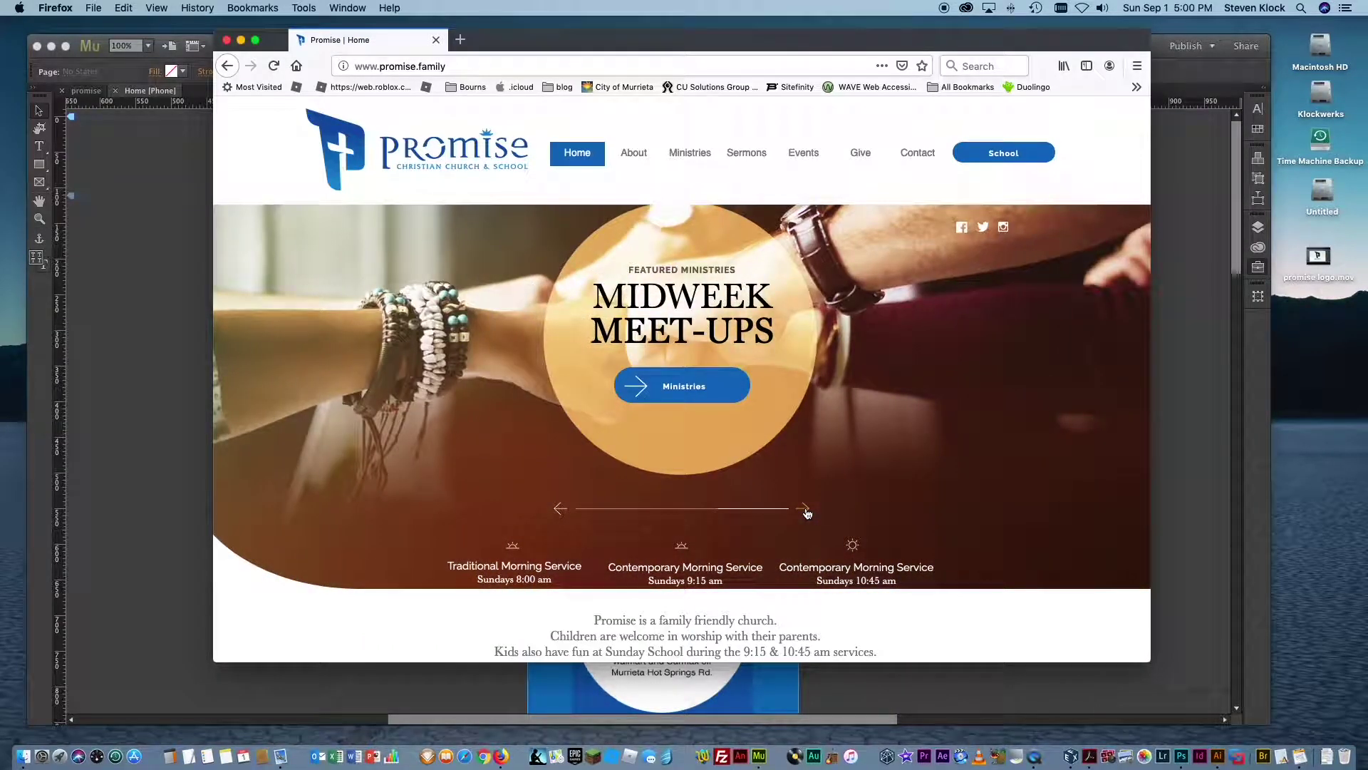
pyautogui.click(806, 510)
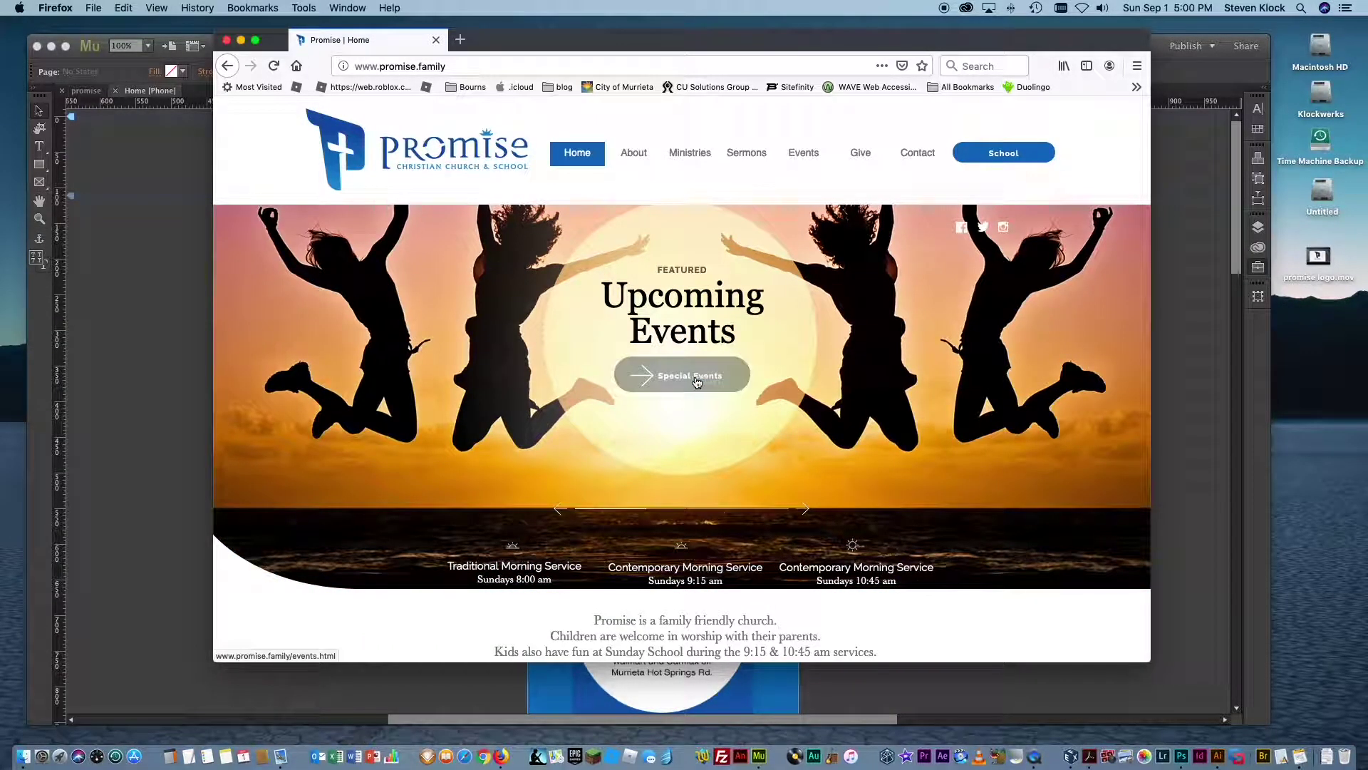
# - Open the live Special Events page, review its event listings, and check the Ministries and About submenus
pyautogui.click(696, 388)
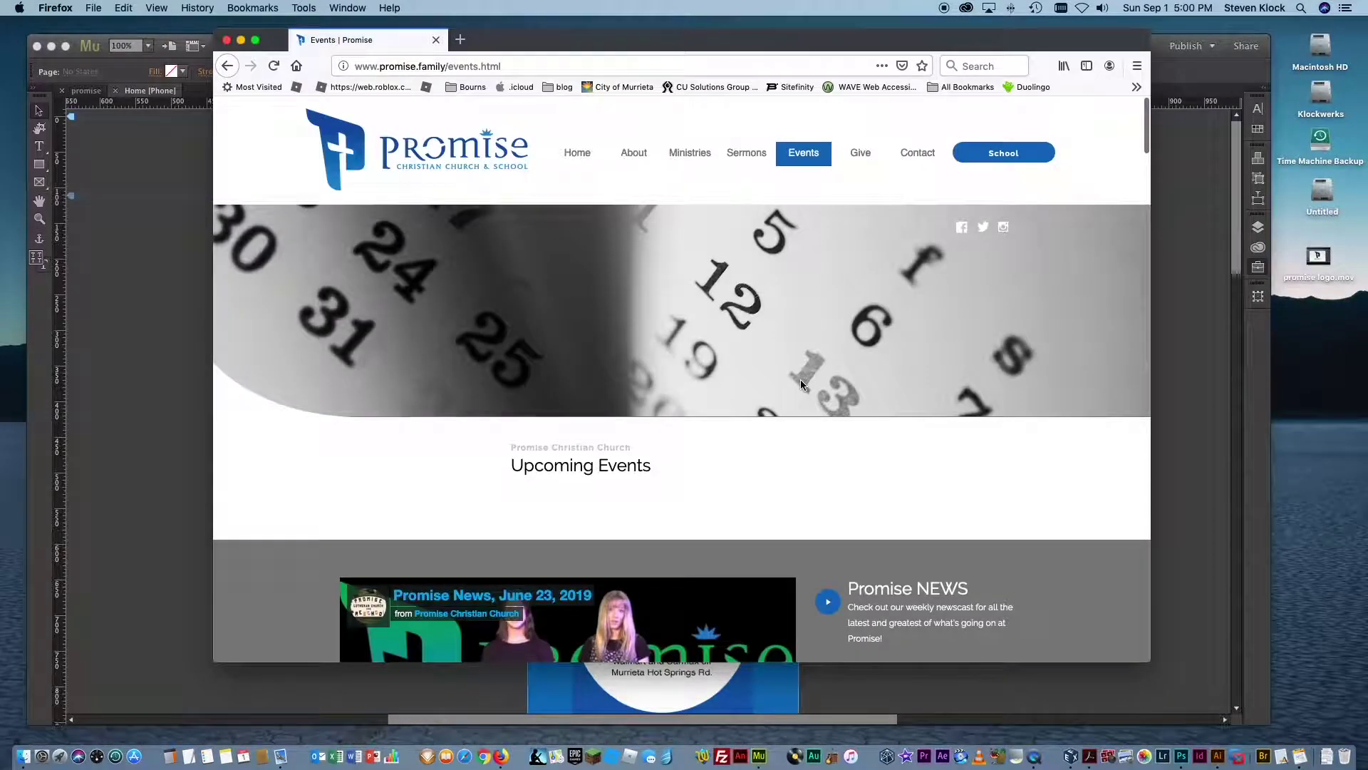
pyautogui.scroll(-15, 801, 382)
pyautogui.scroll(-20, 806, 388)
pyautogui.scroll(-5, 804, 388)
pyautogui.scroll(20, 804, 389)
pyautogui.moveTo(983, 47); pyautogui.dragTo(983, 54)
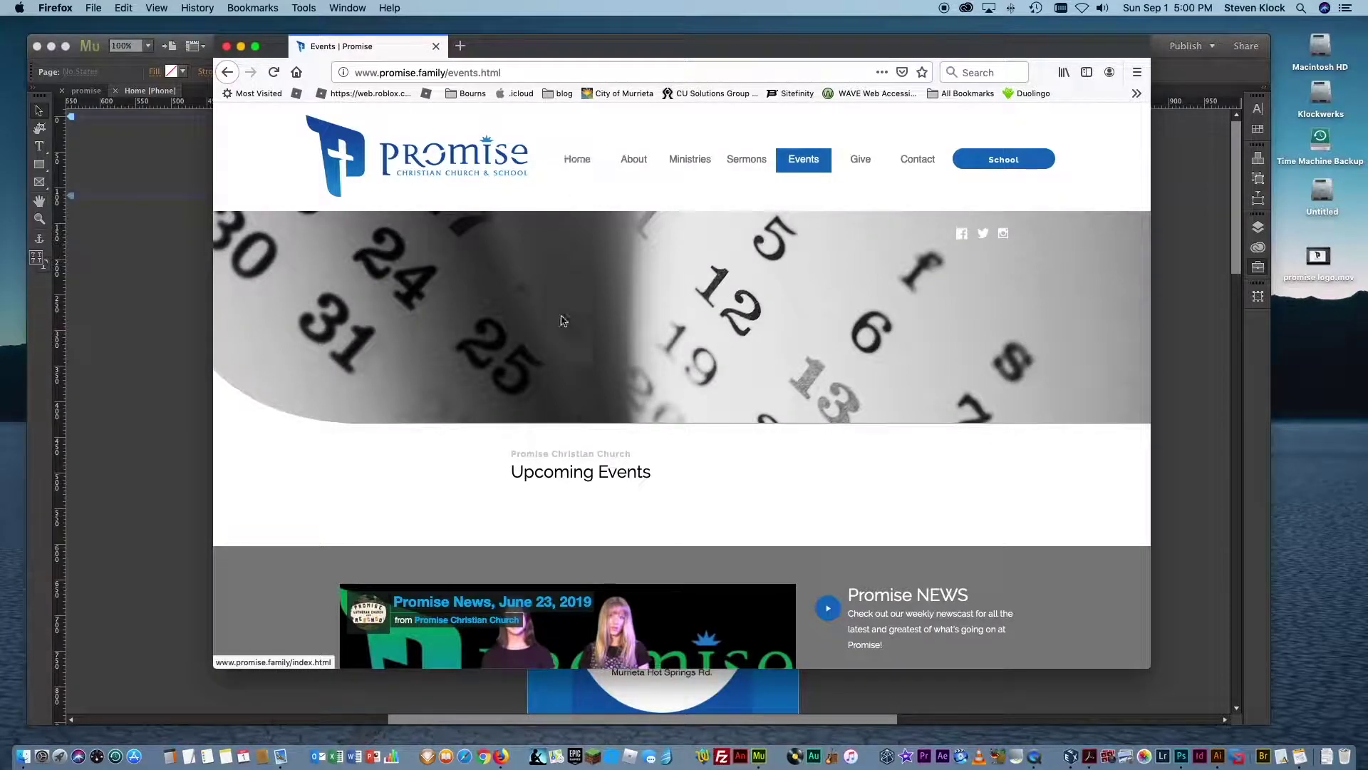
pyautogui.scroll(-5, 764, 511)
pyautogui.scroll(-10, 763, 510)
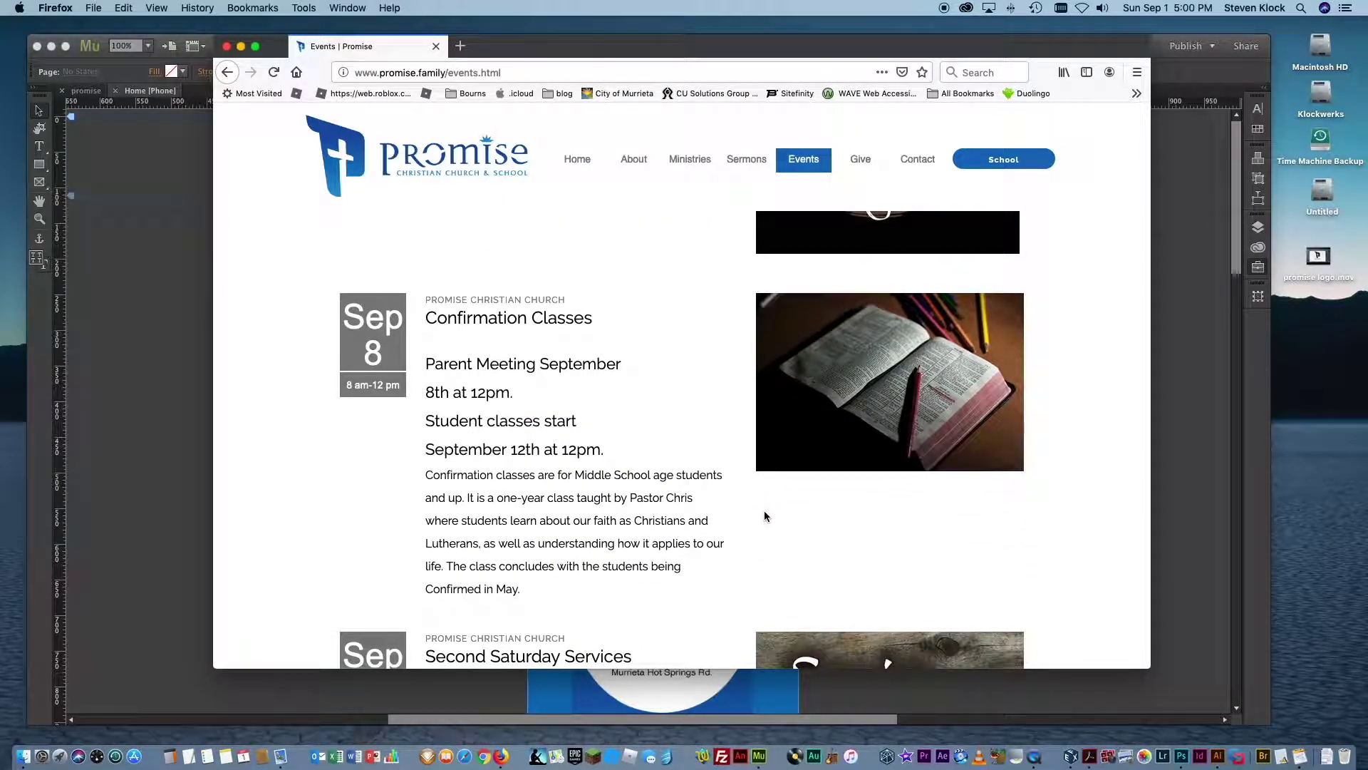
pyautogui.scroll(-20, 764, 510)
pyautogui.scroll(20, 765, 515)
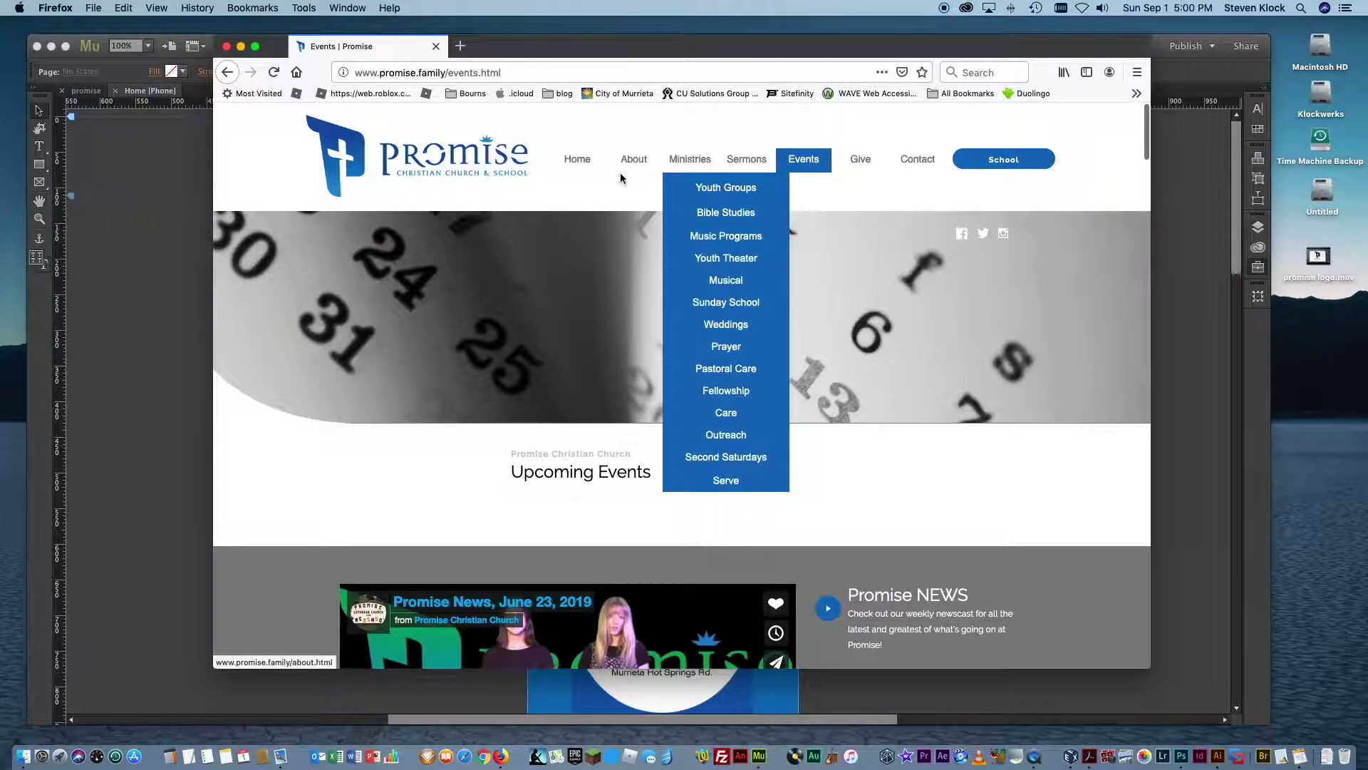
pyautogui.moveTo(650, 165)
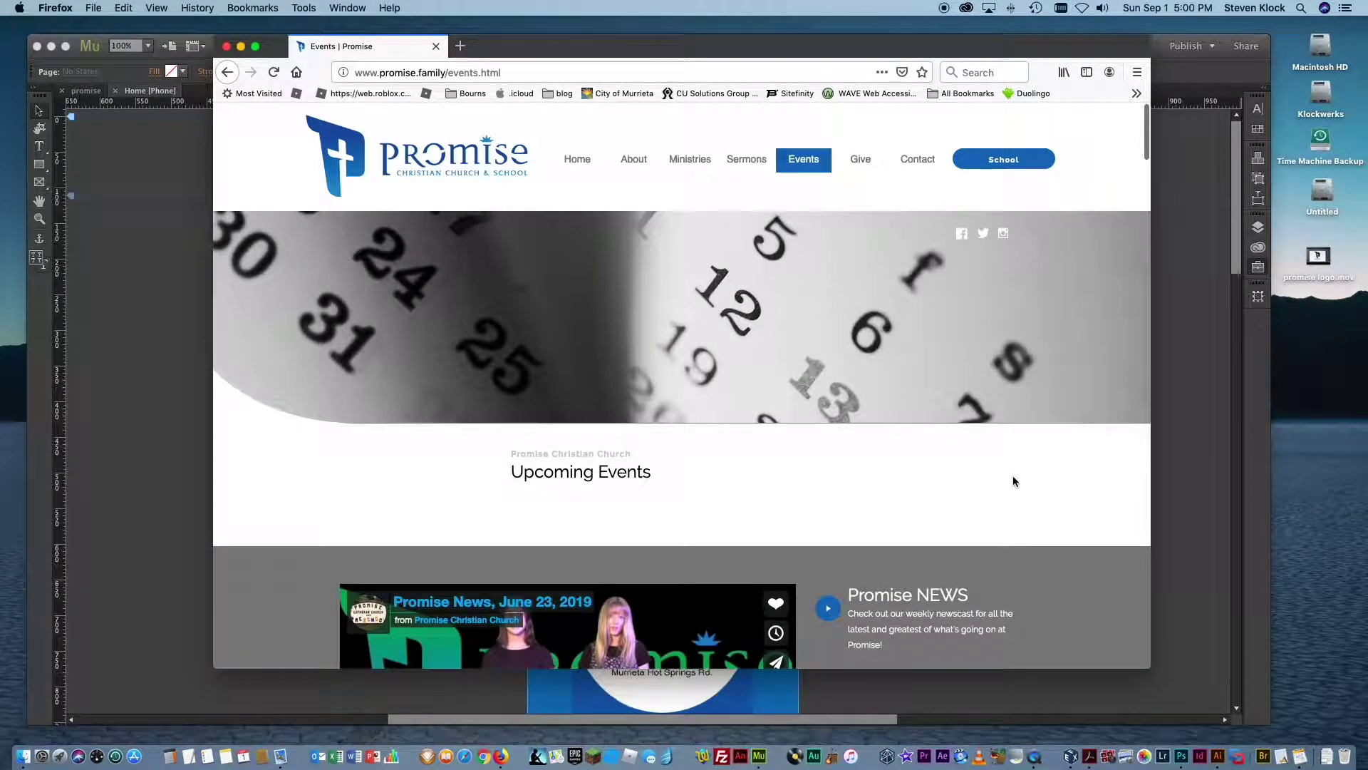
pyautogui.scroll(-3, 888, 497)
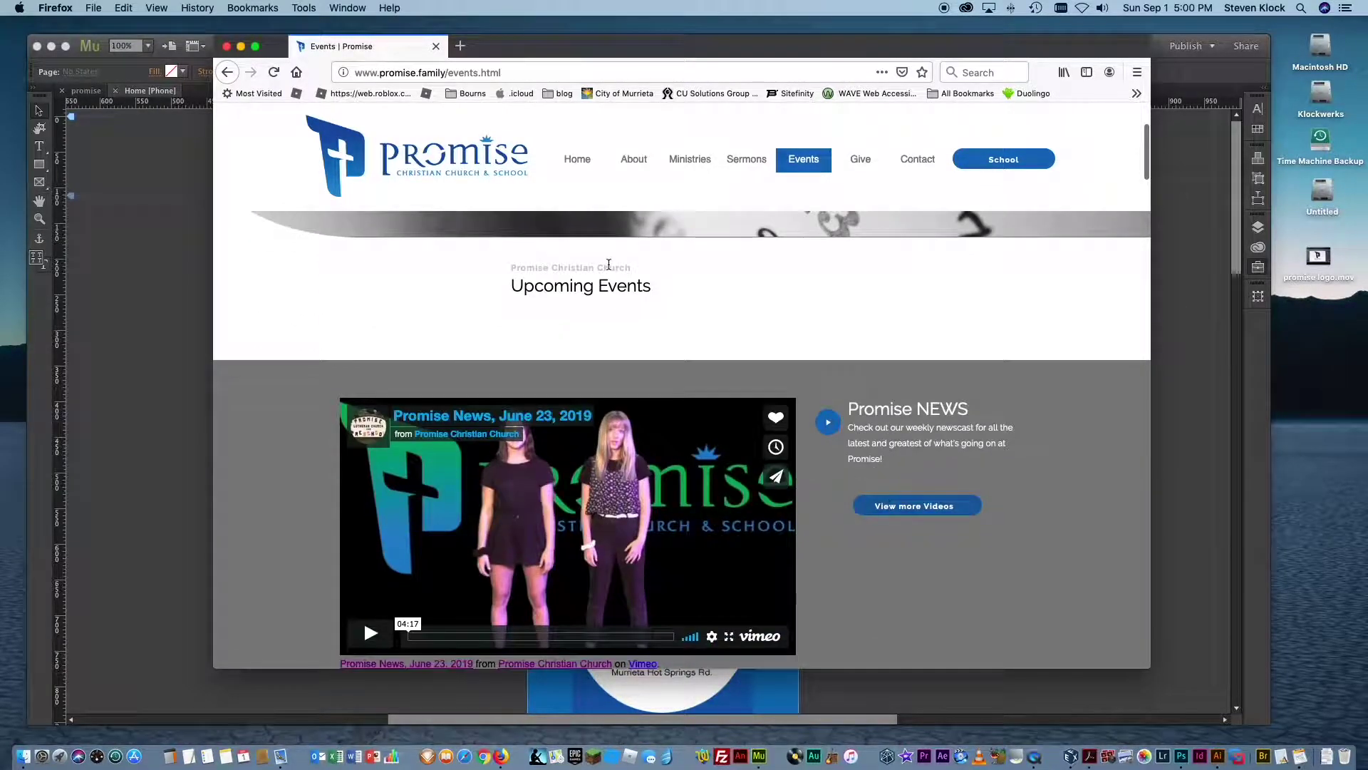
# - Return to the live Home page and inspect its Directions, Ministries and Worship circles, revealing the Ministries description
pyautogui.click(499, 165)
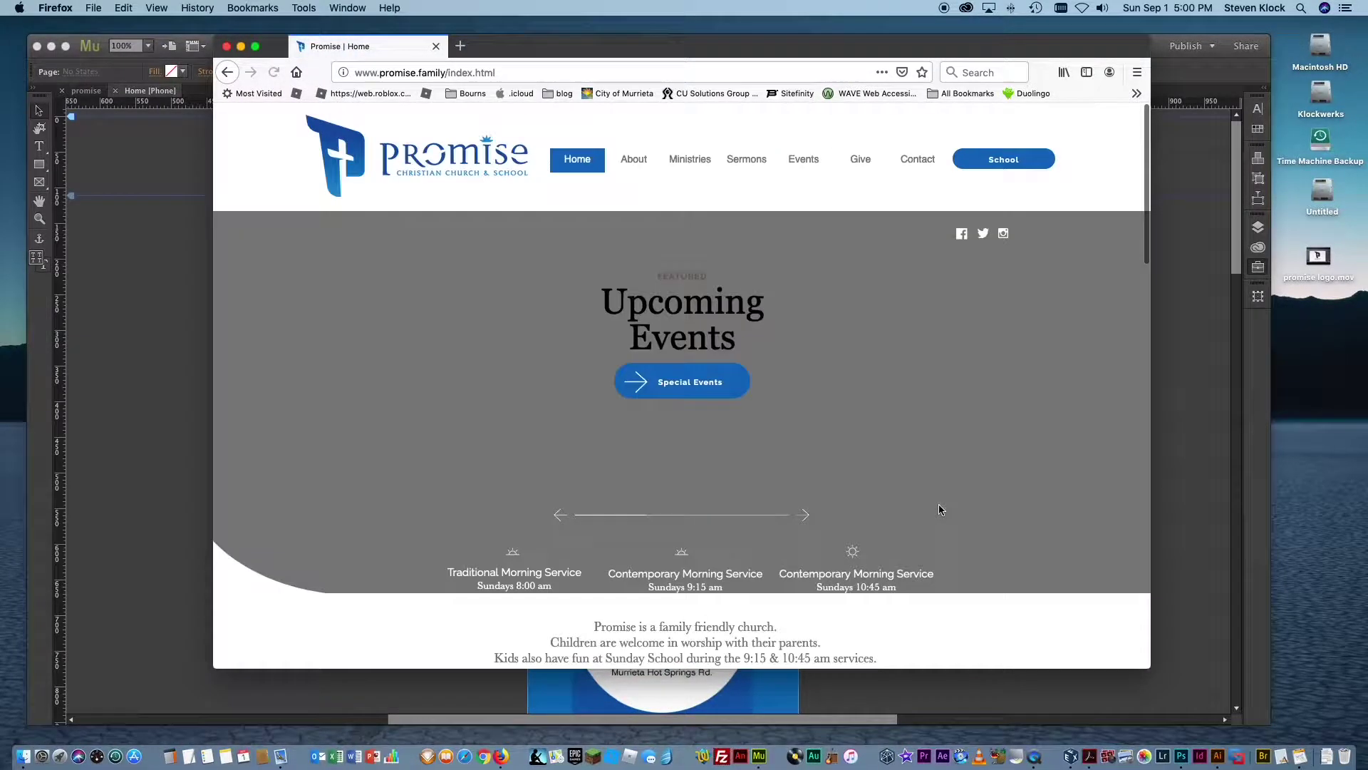
pyautogui.scroll(-8, 709, 485)
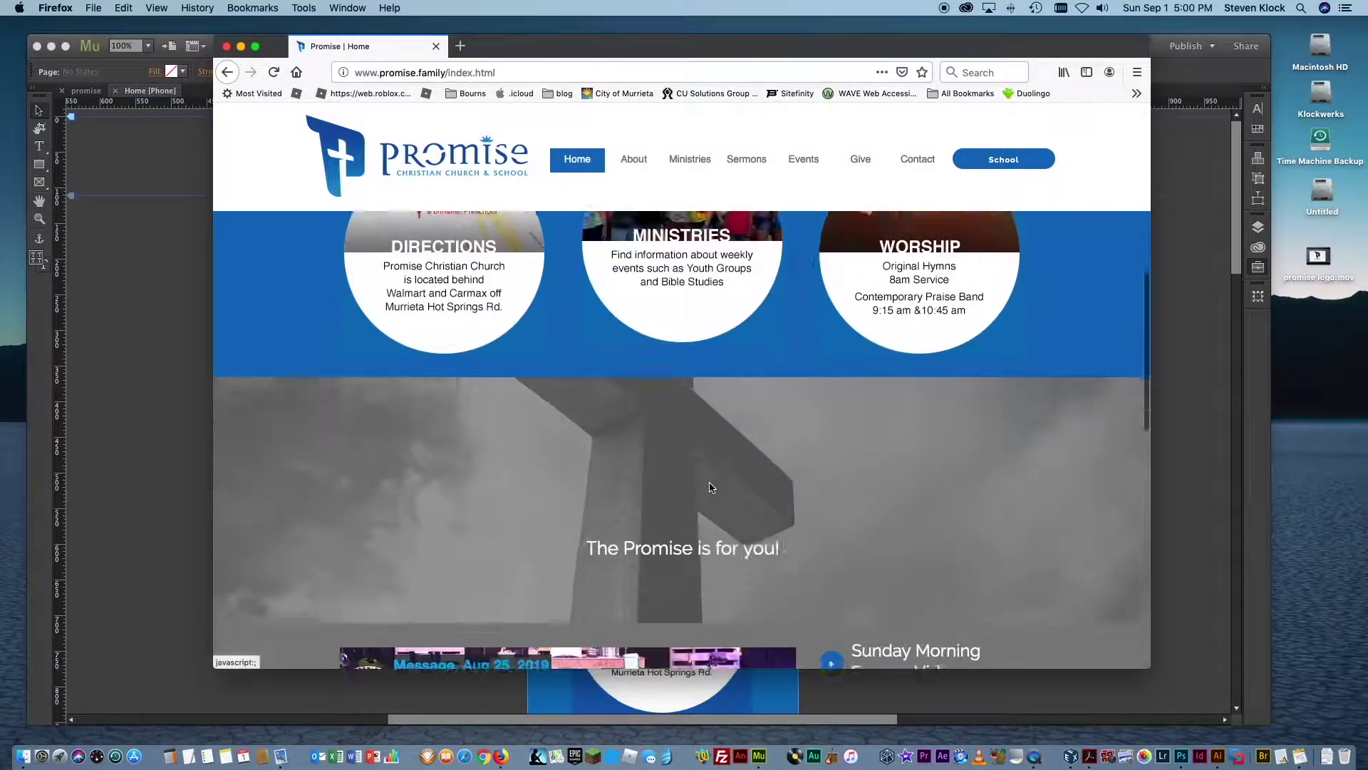
pyautogui.scroll(4, 711, 490)
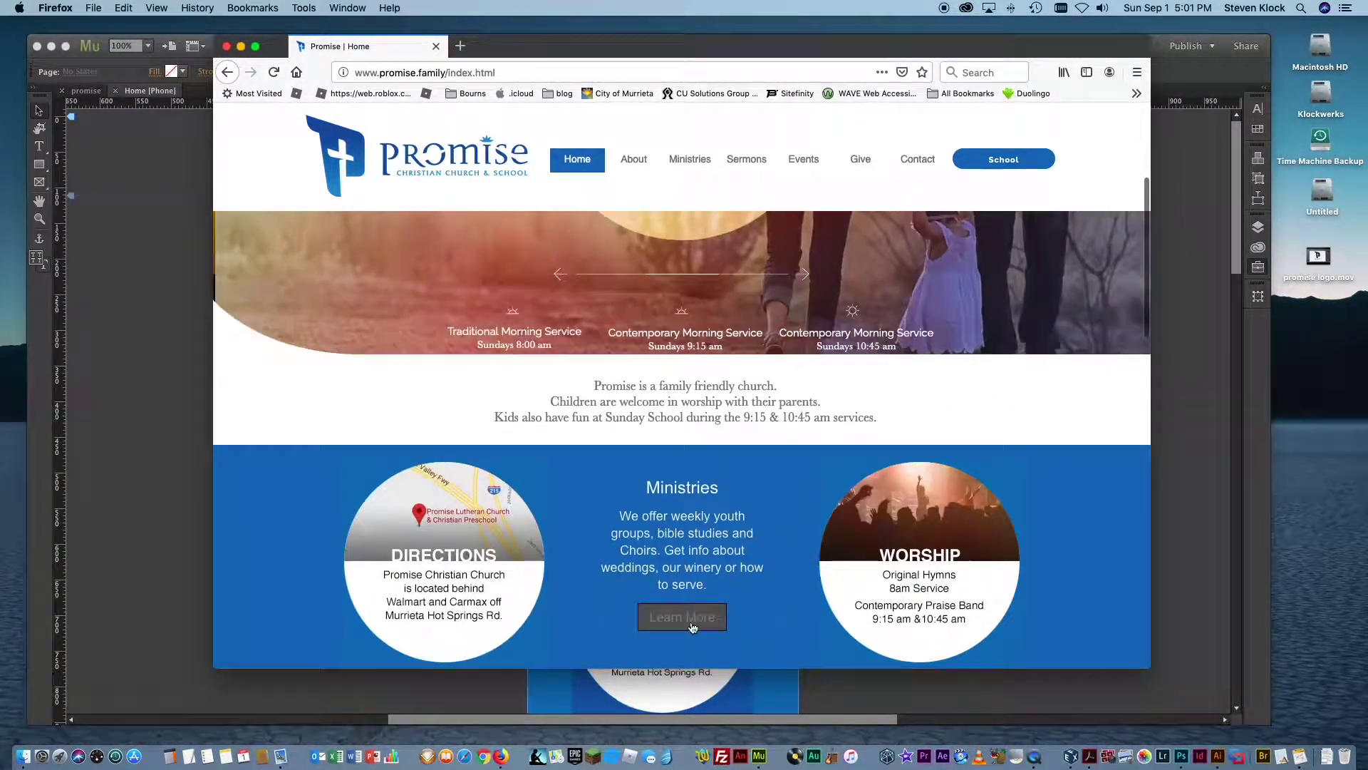
# - Open the live Ministries page and examine its ministry circles and their descriptions down to the Ways to Serve section
pyautogui.click(698, 164)
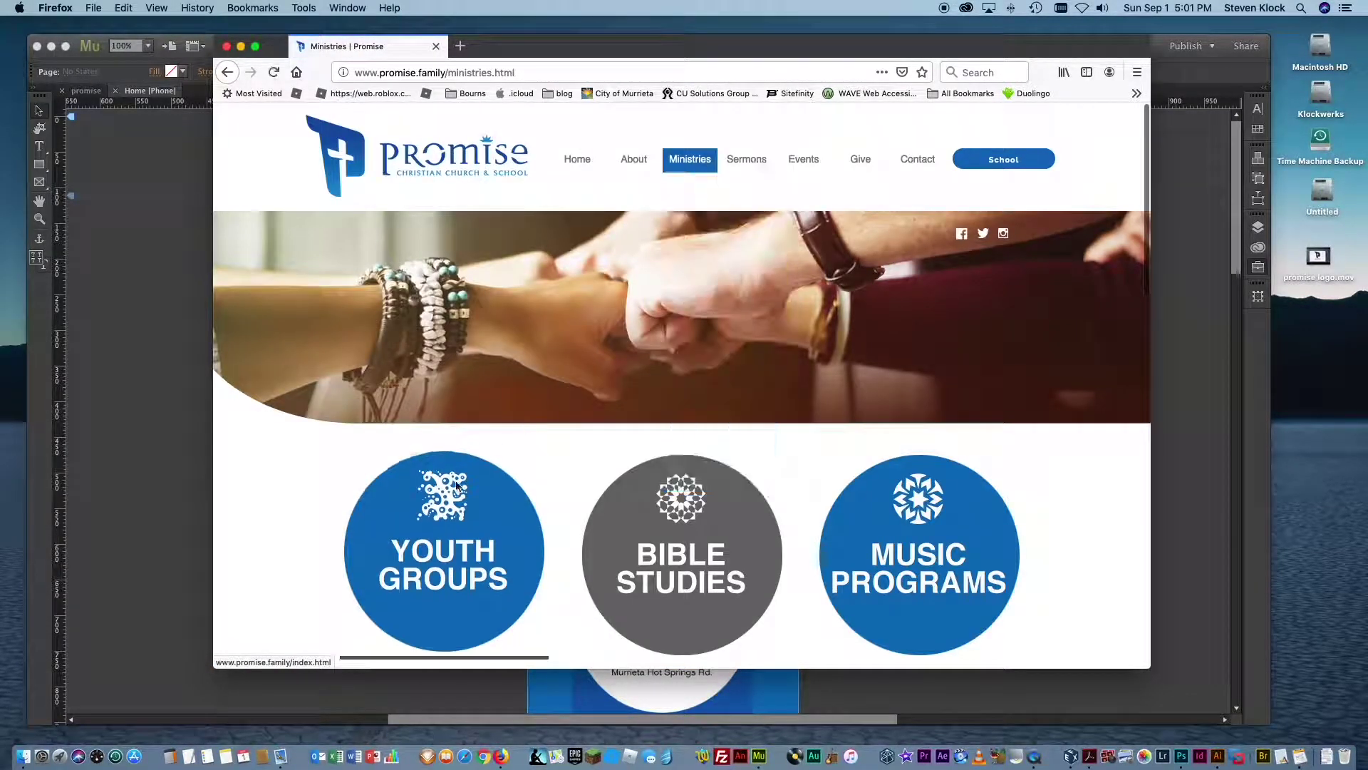
pyautogui.moveTo(930, 545)
pyautogui.scroll(-5, 930, 546)
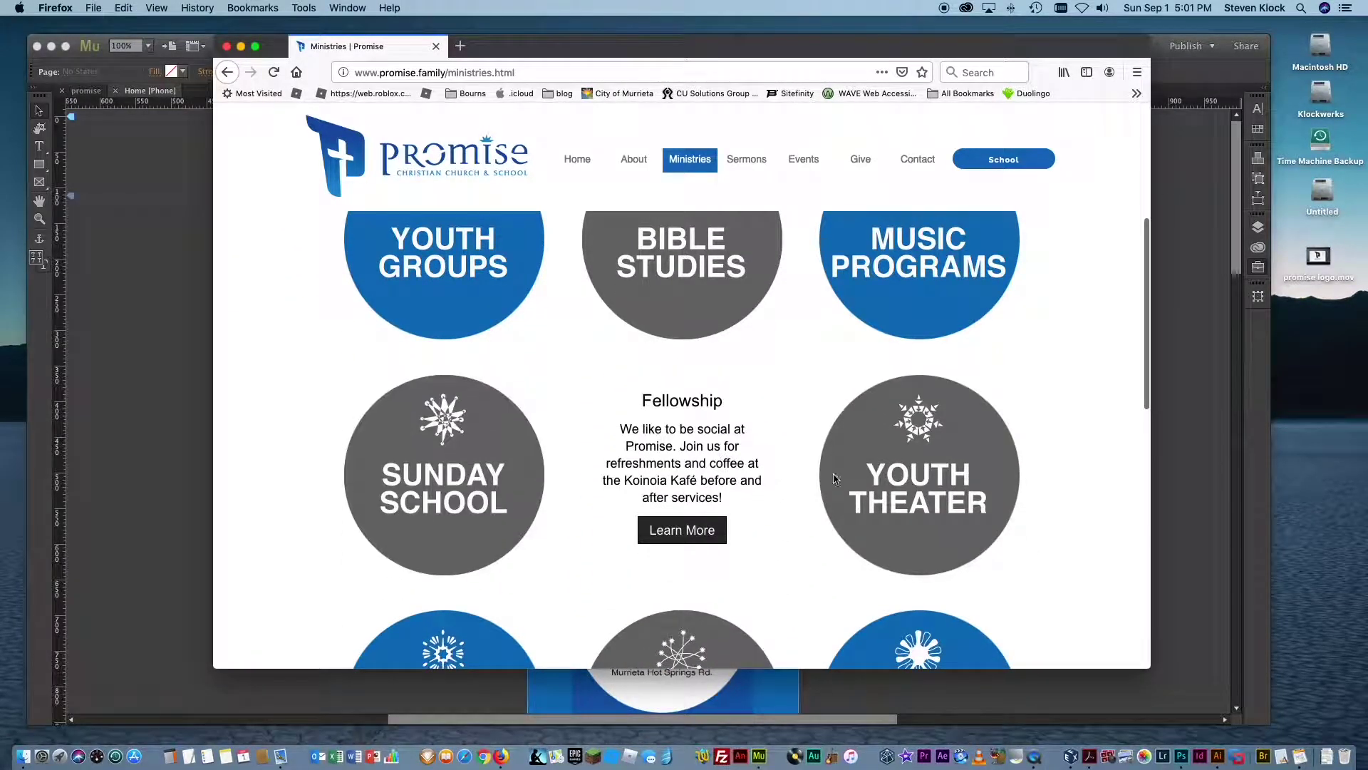
pyautogui.scroll(-4, 848, 484)
pyautogui.moveTo(411, 438)
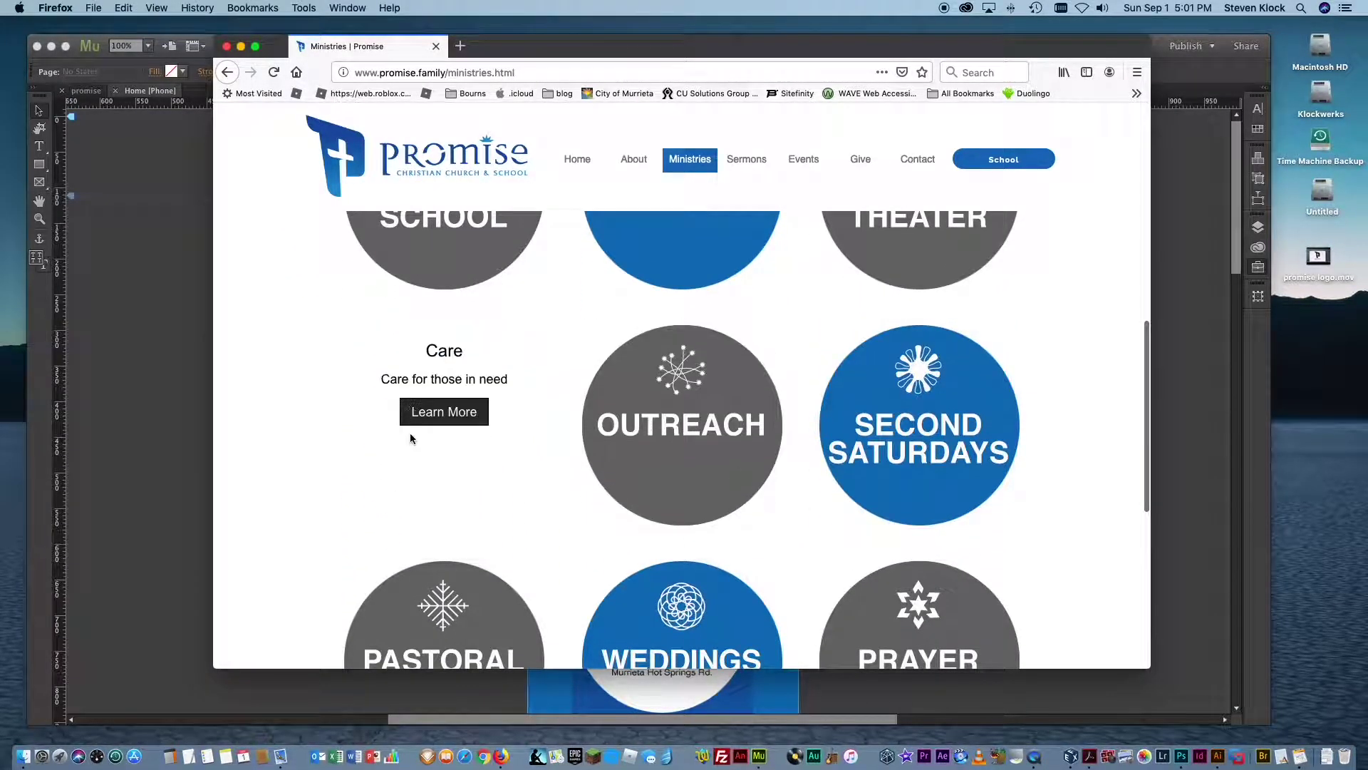
pyautogui.scroll(-4, 411, 437)
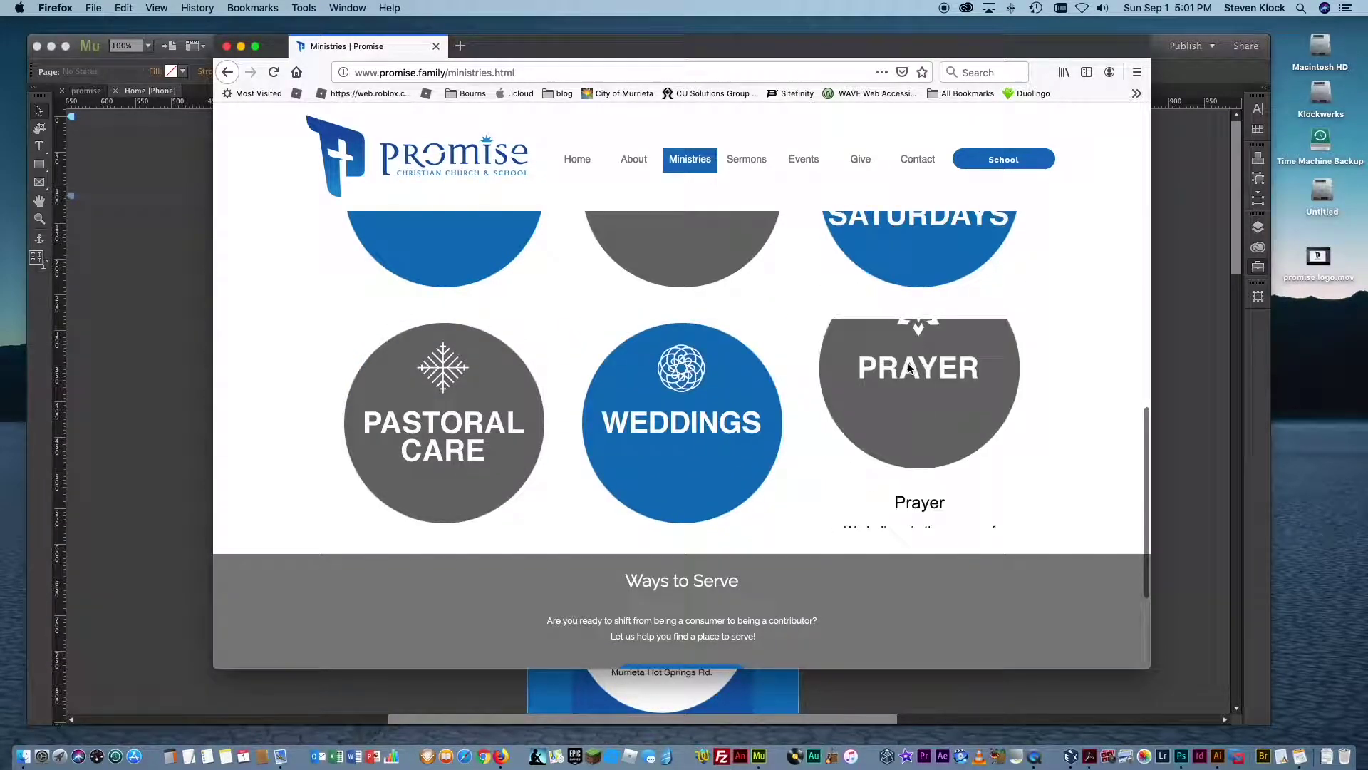
pyautogui.scroll(12, 908, 367)
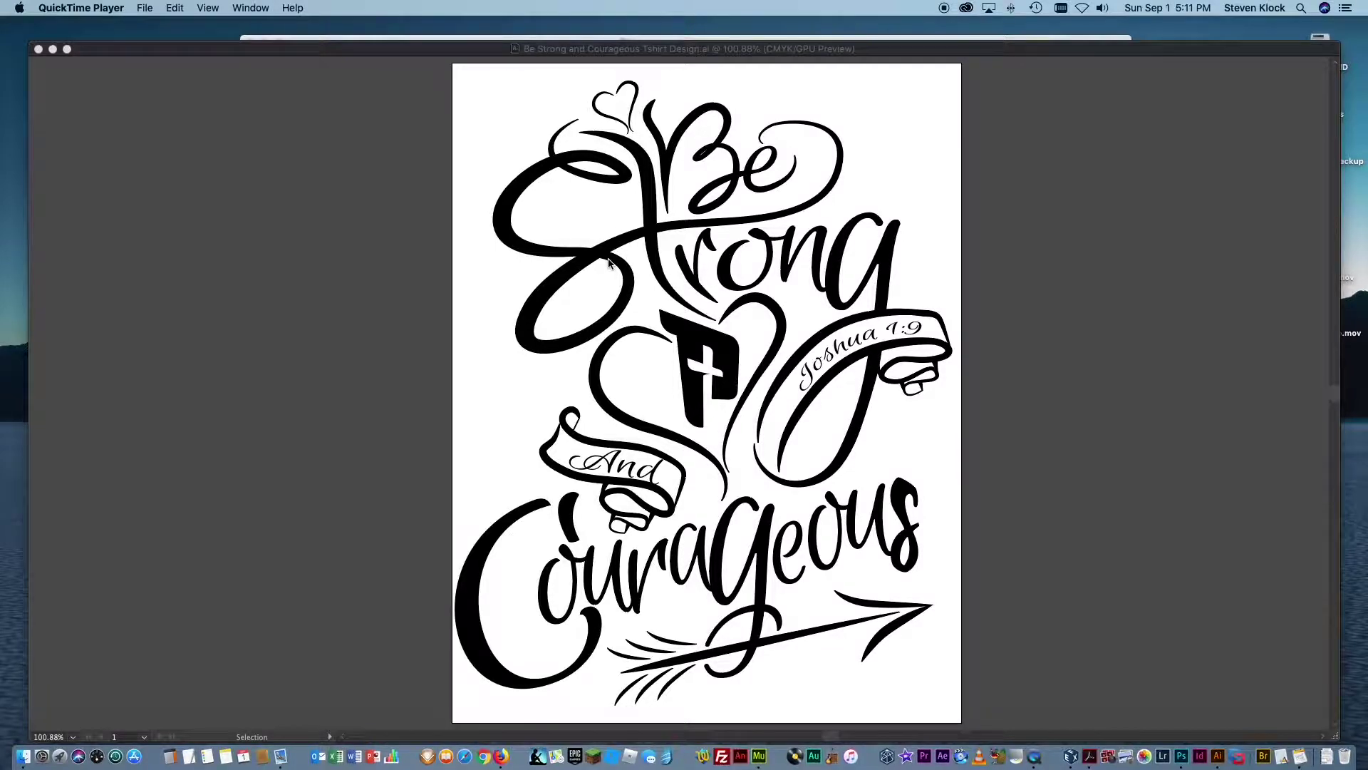
# - Switch to the T-shirt design in Illustrator, view the pencil sketch alone, and overlay the logo and lettering layers on it
pyautogui.click(1016, 250)
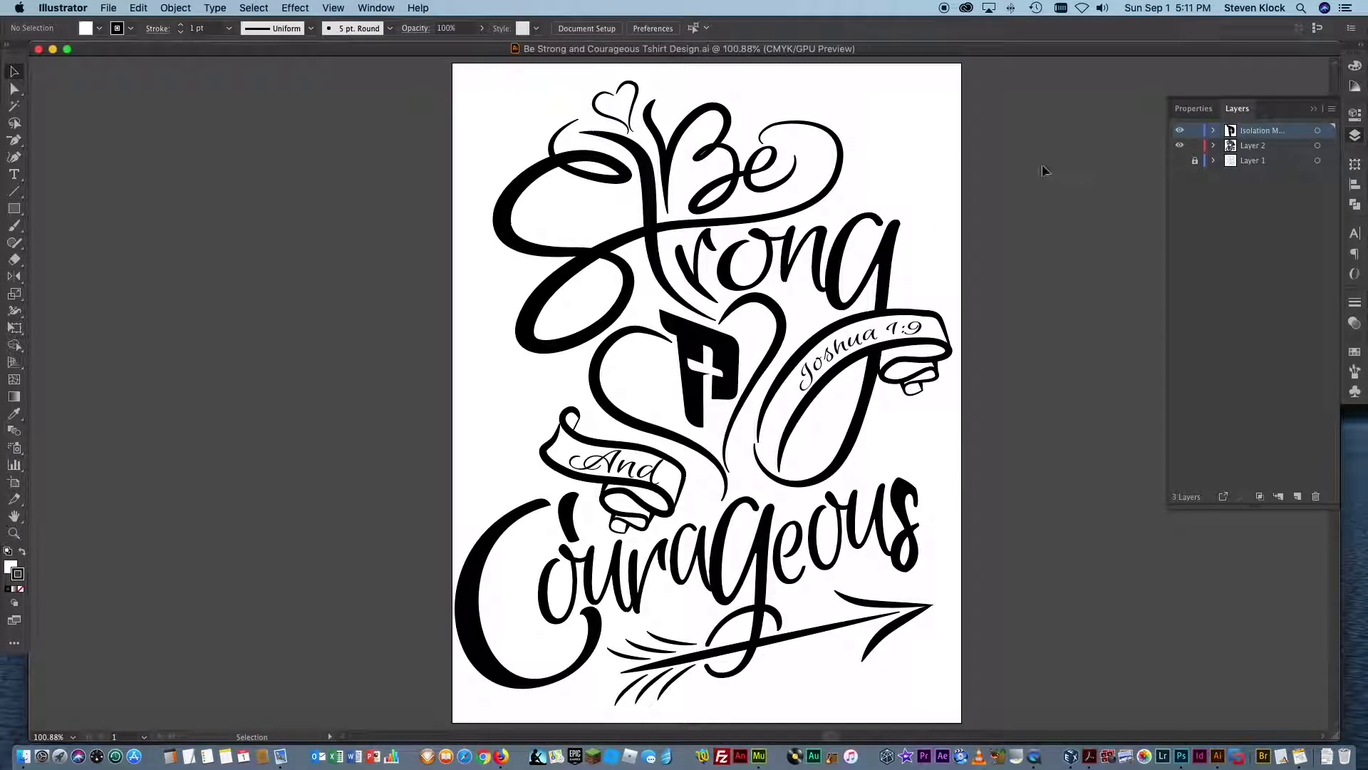
pyautogui.press('super+y')
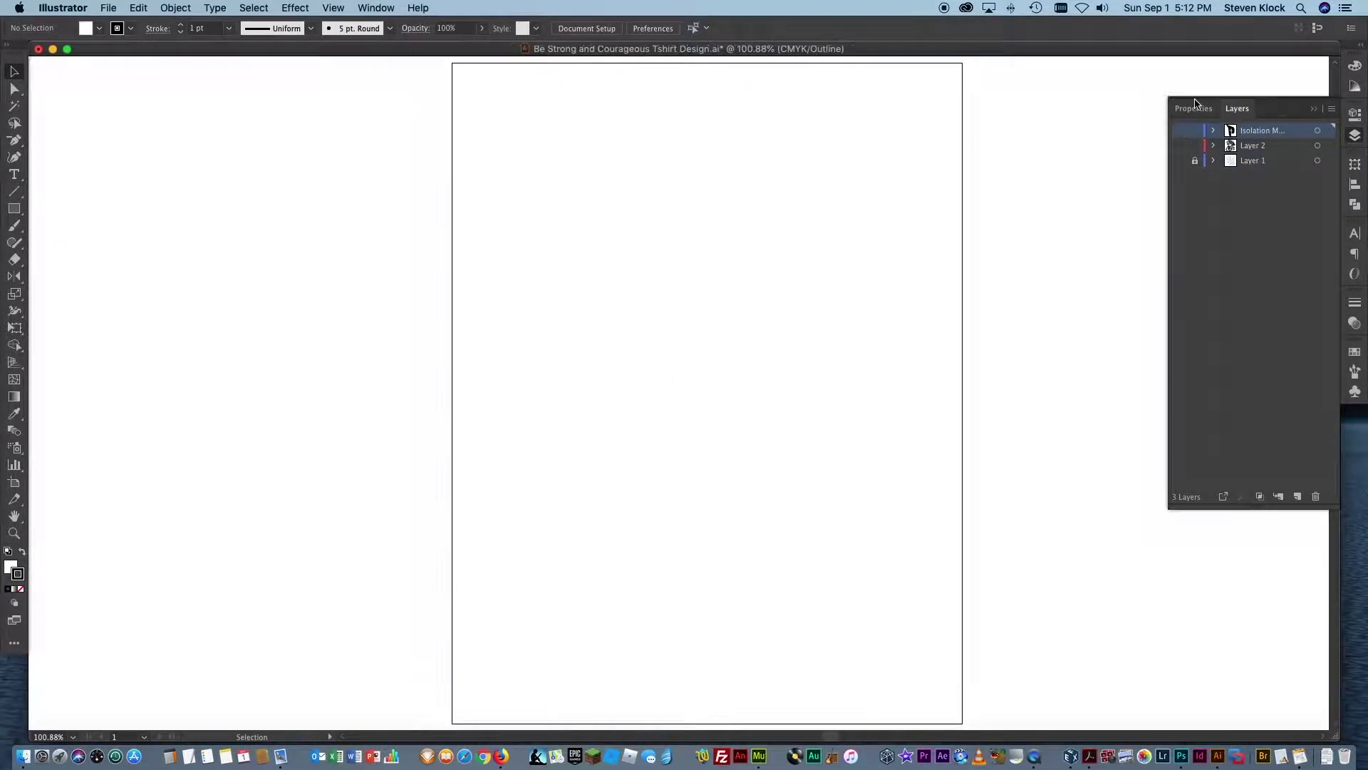
pyautogui.press('super+y')
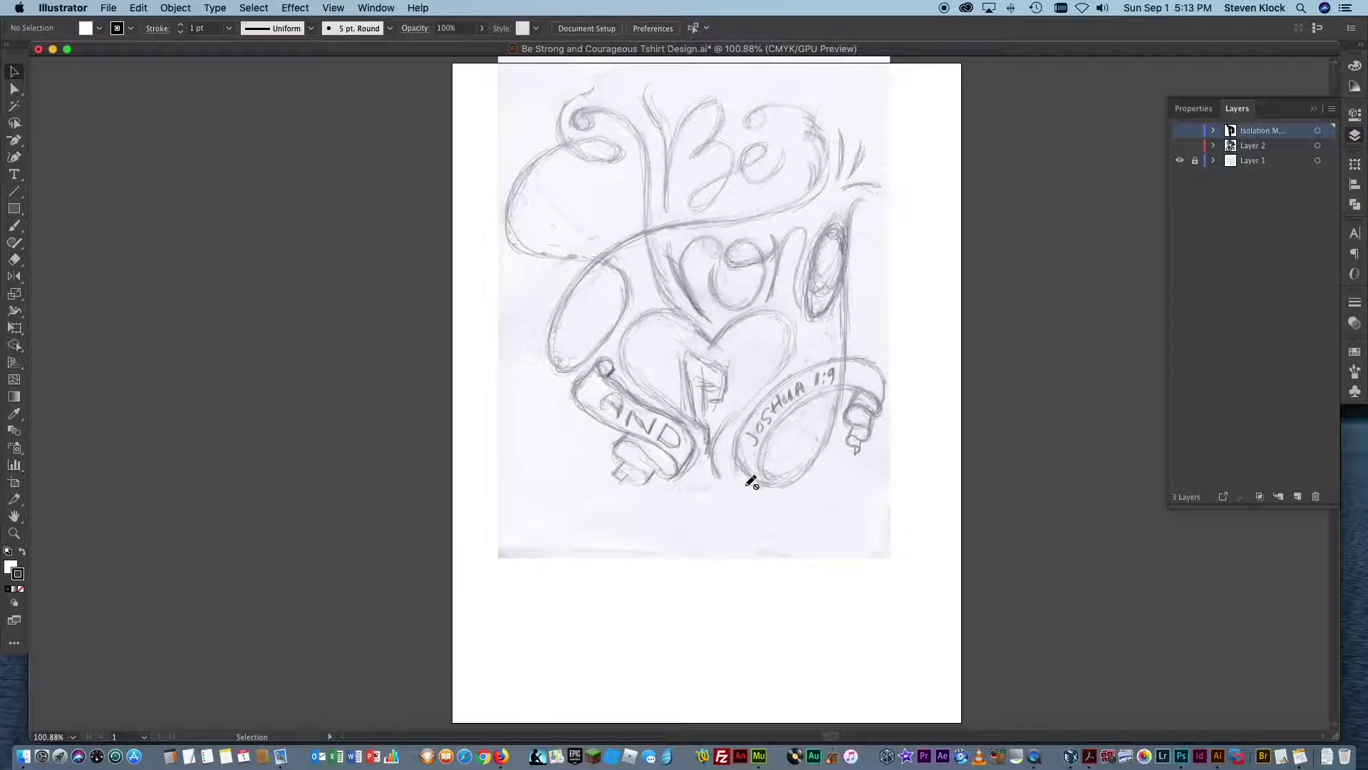
pyautogui.click(1180, 131)
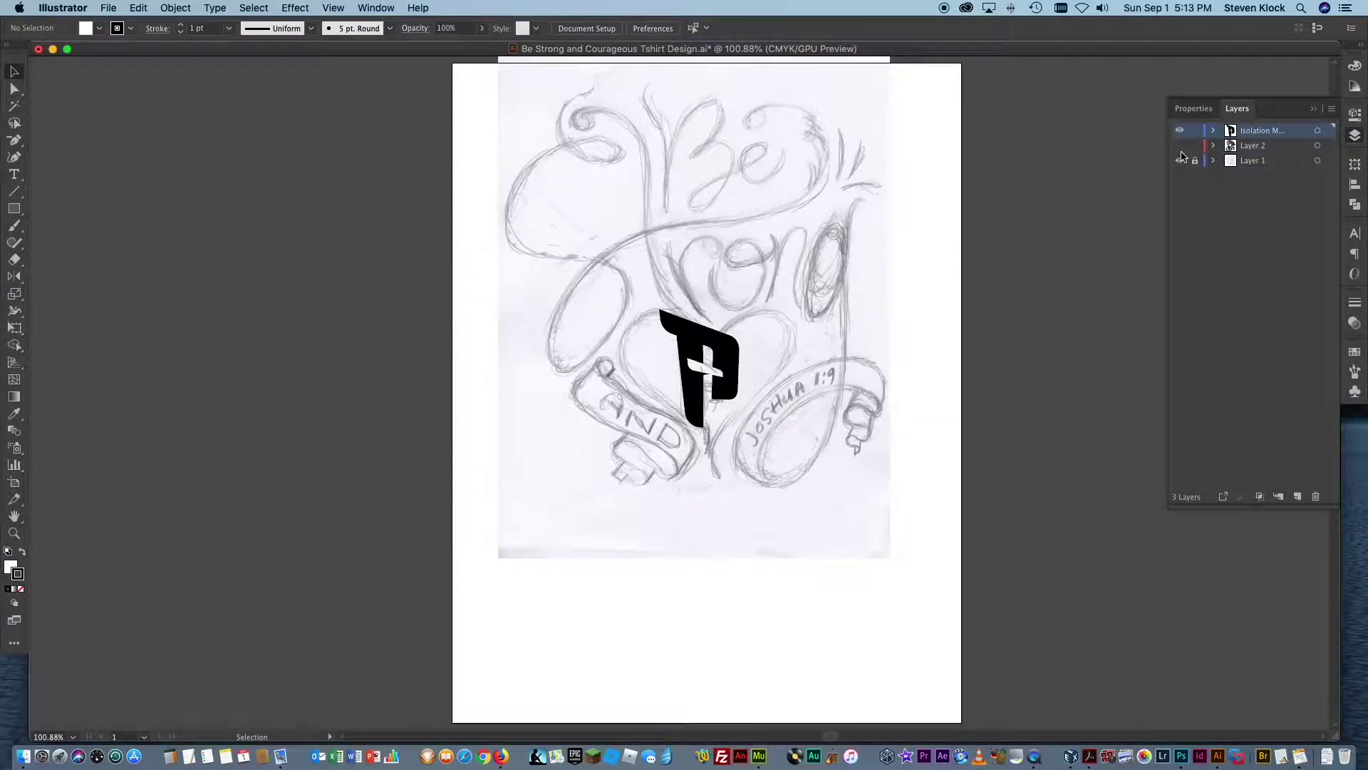
pyautogui.click(1179, 146)
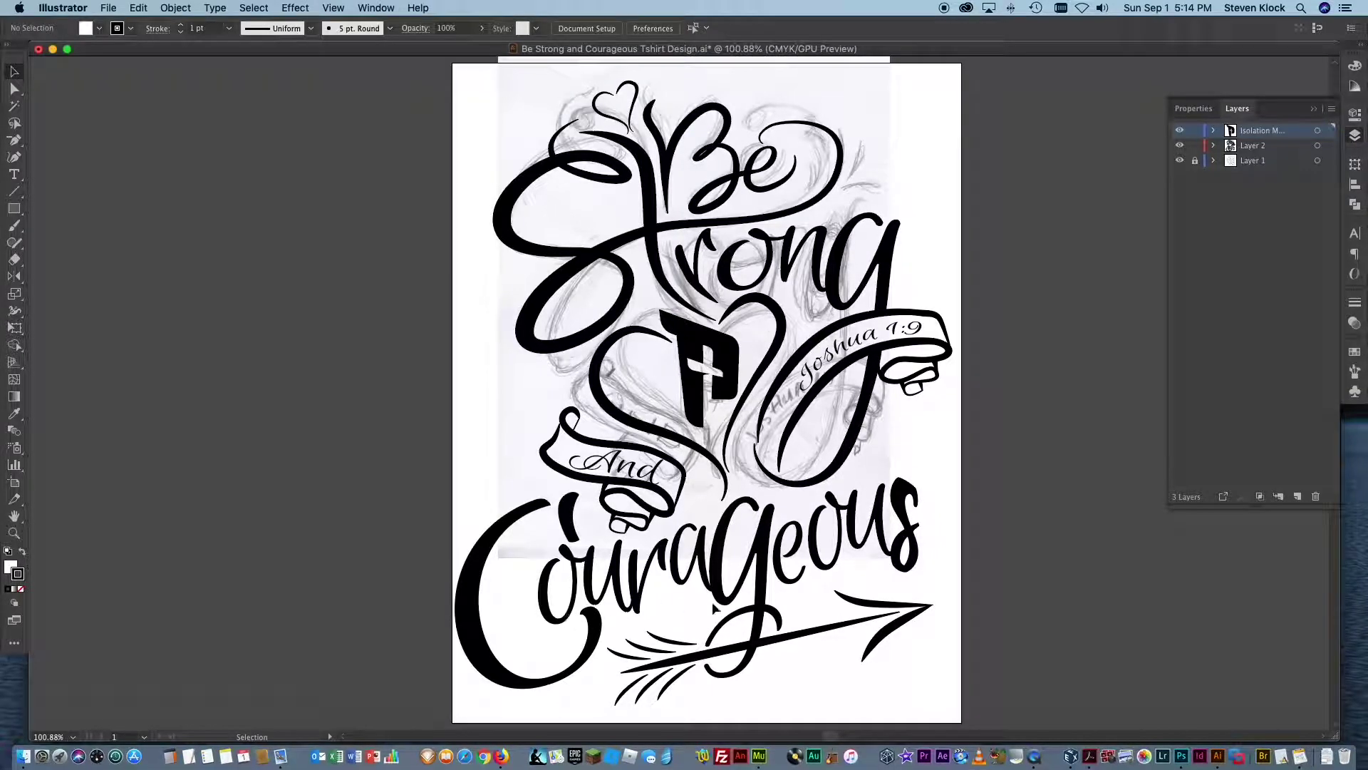
# - Hide the pencil sketch layer and display only the finished lettering and logo layers
pyautogui.click(1180, 146)
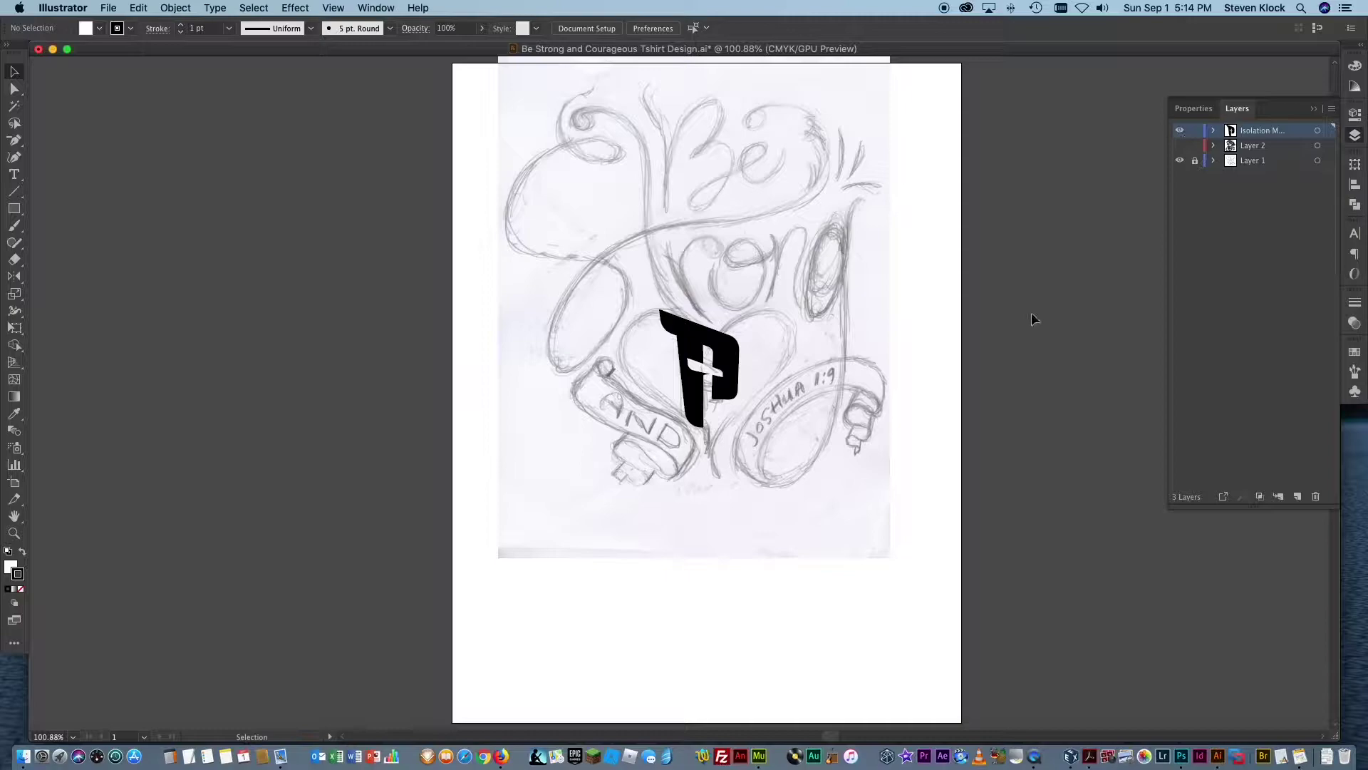
pyautogui.click(1180, 131)
pyautogui.click(1180, 161)
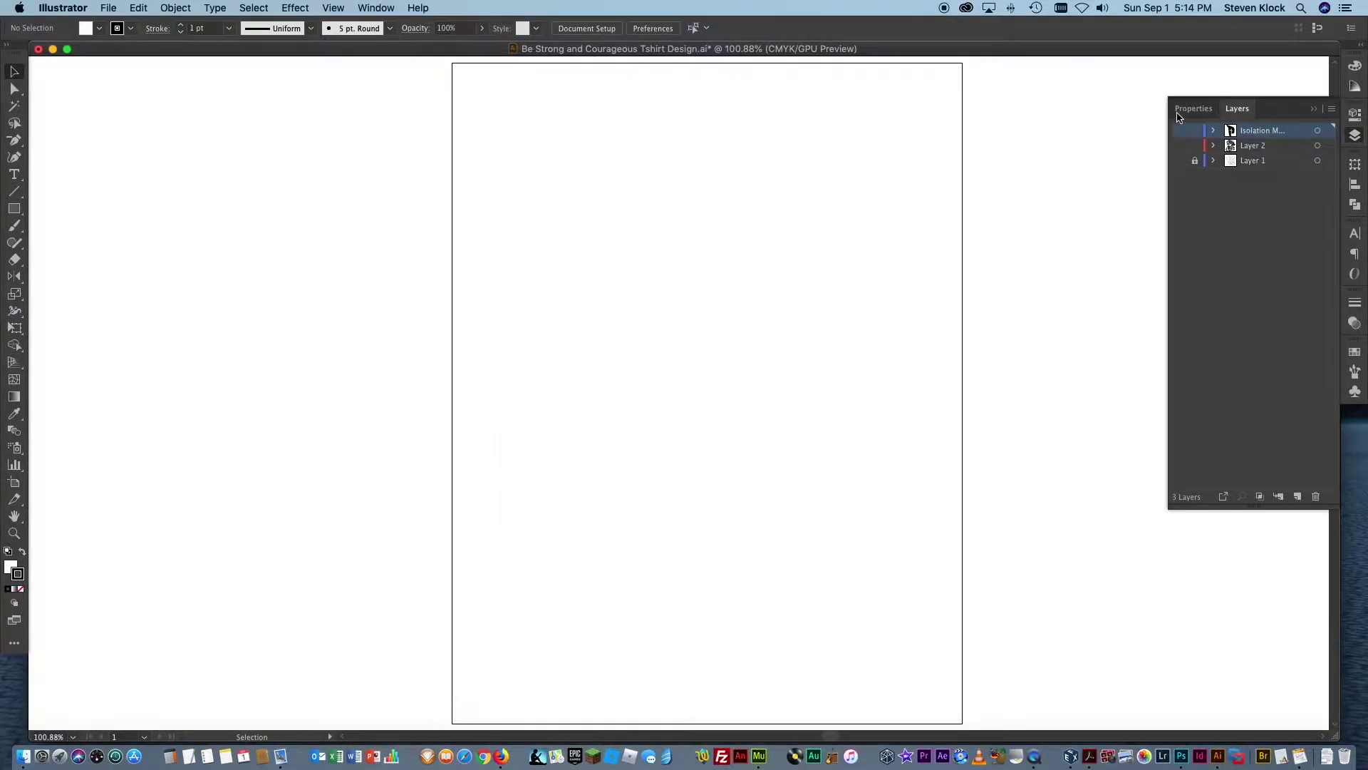
pyautogui.press('super+y')
pyautogui.press('super+y')
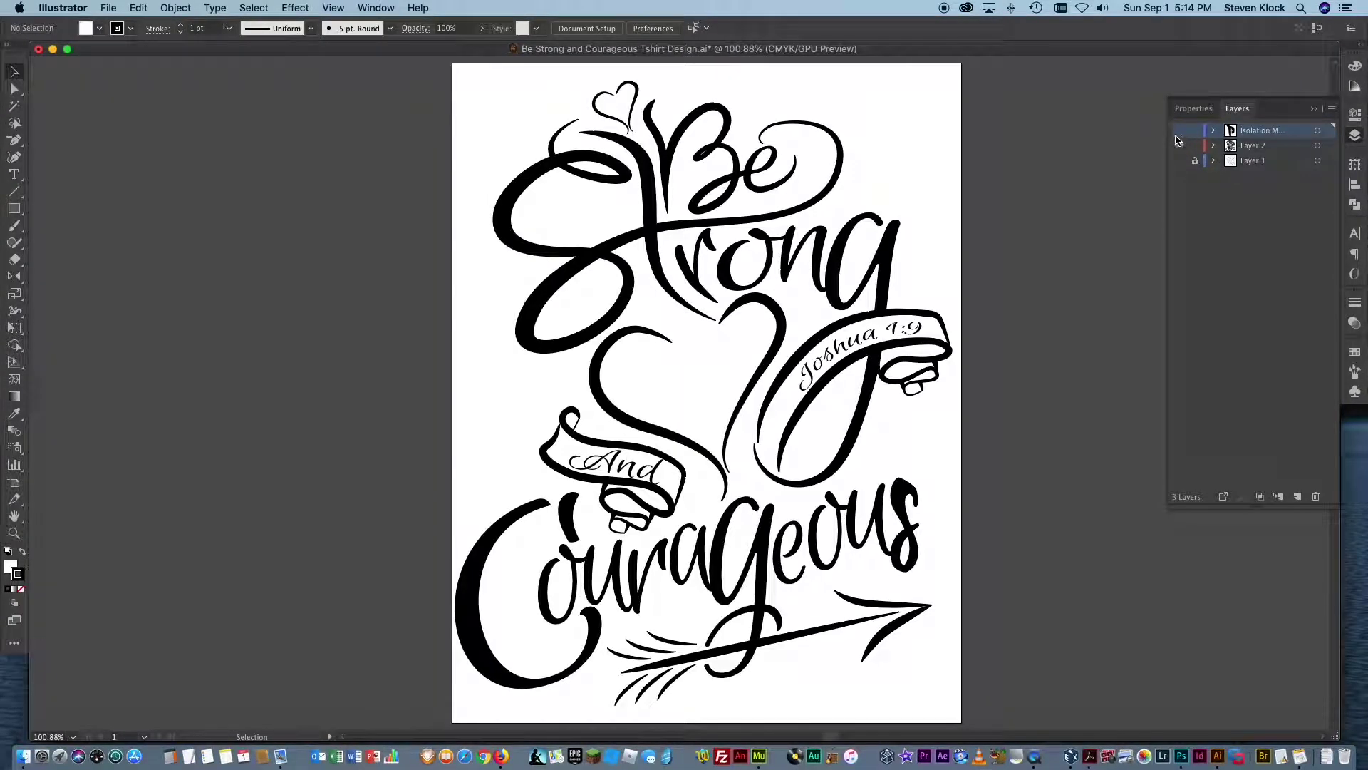
pyautogui.click(1180, 145)
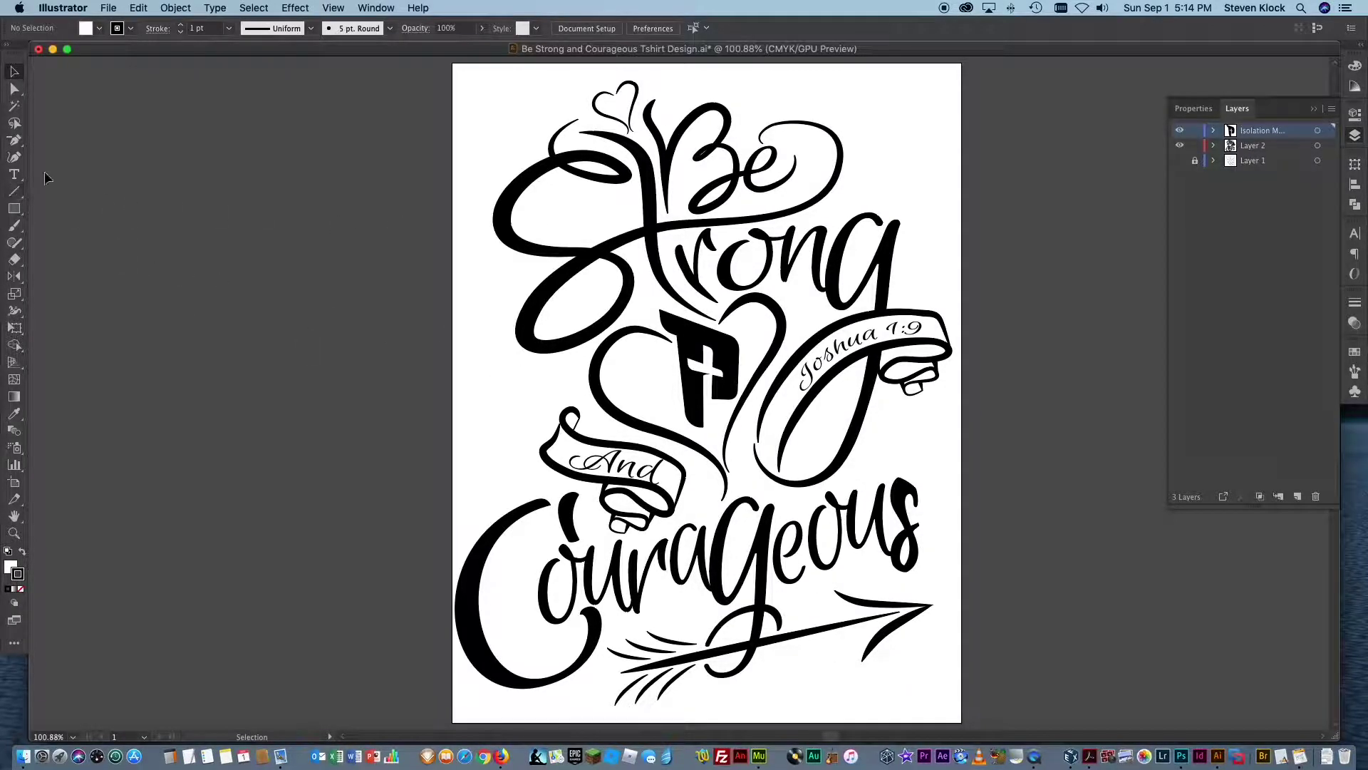
# - Show only the pencil sketch, then unlock Layer 1 and make it active for drawing with the Pen tool
pyautogui.click(1180, 147)
pyautogui.click(1181, 131)
pyautogui.click(1180, 161)
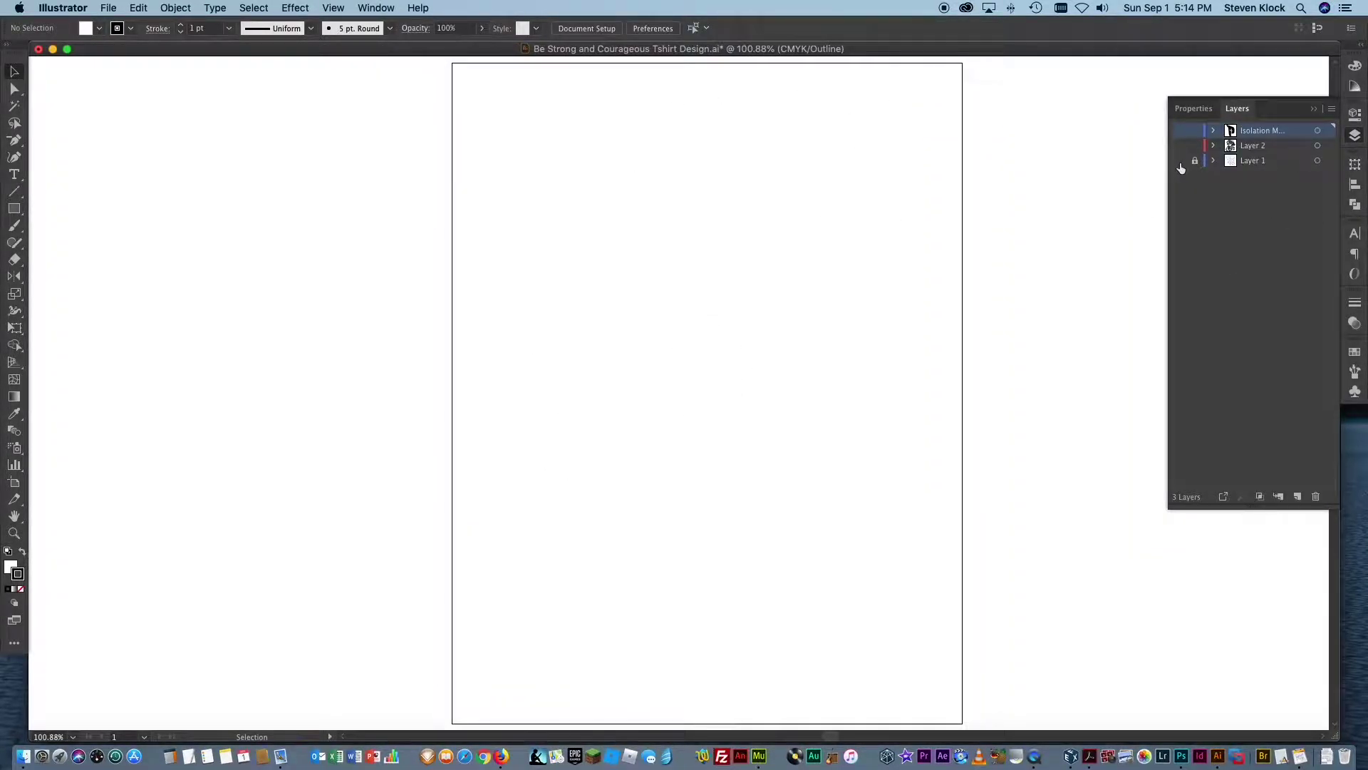
pyautogui.press('super+y')
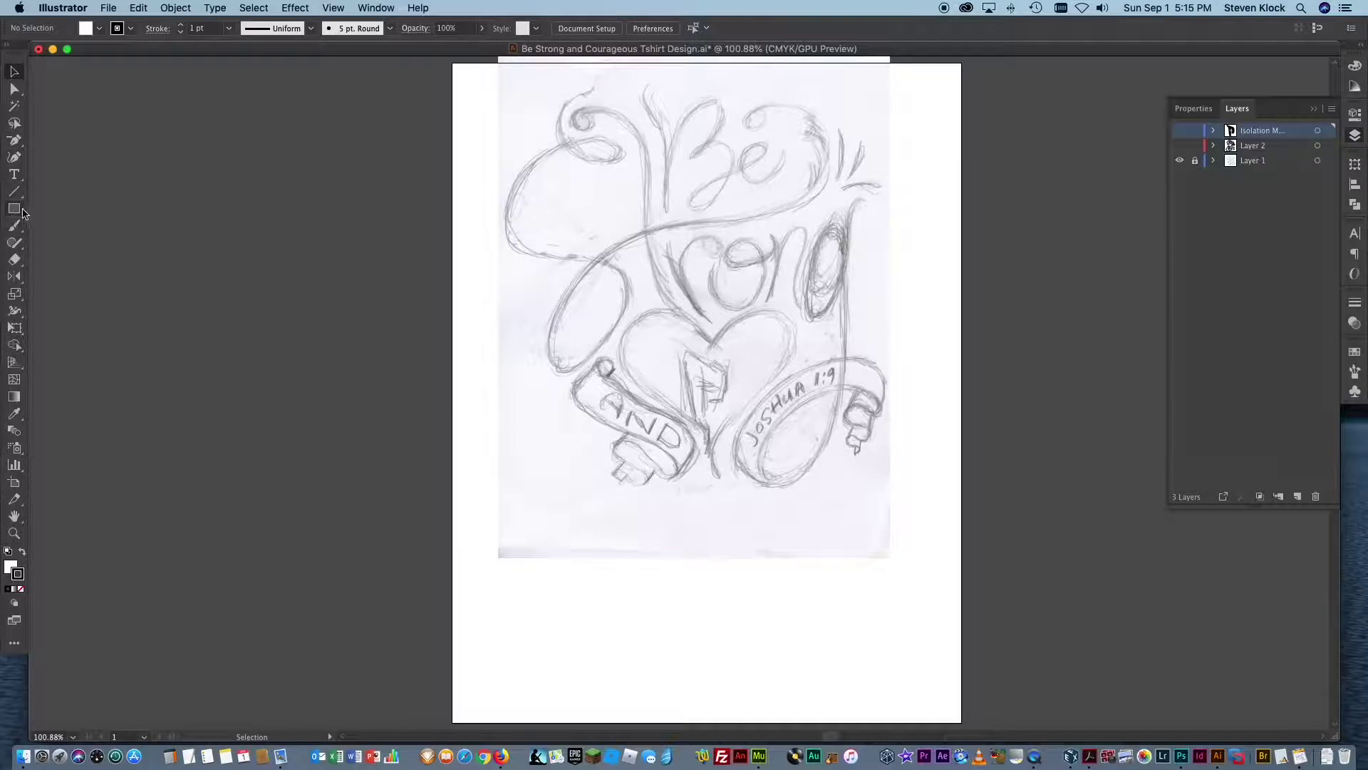
pyautogui.click(14, 140)
pyautogui.click(45, 141)
pyautogui.click(1287, 164)
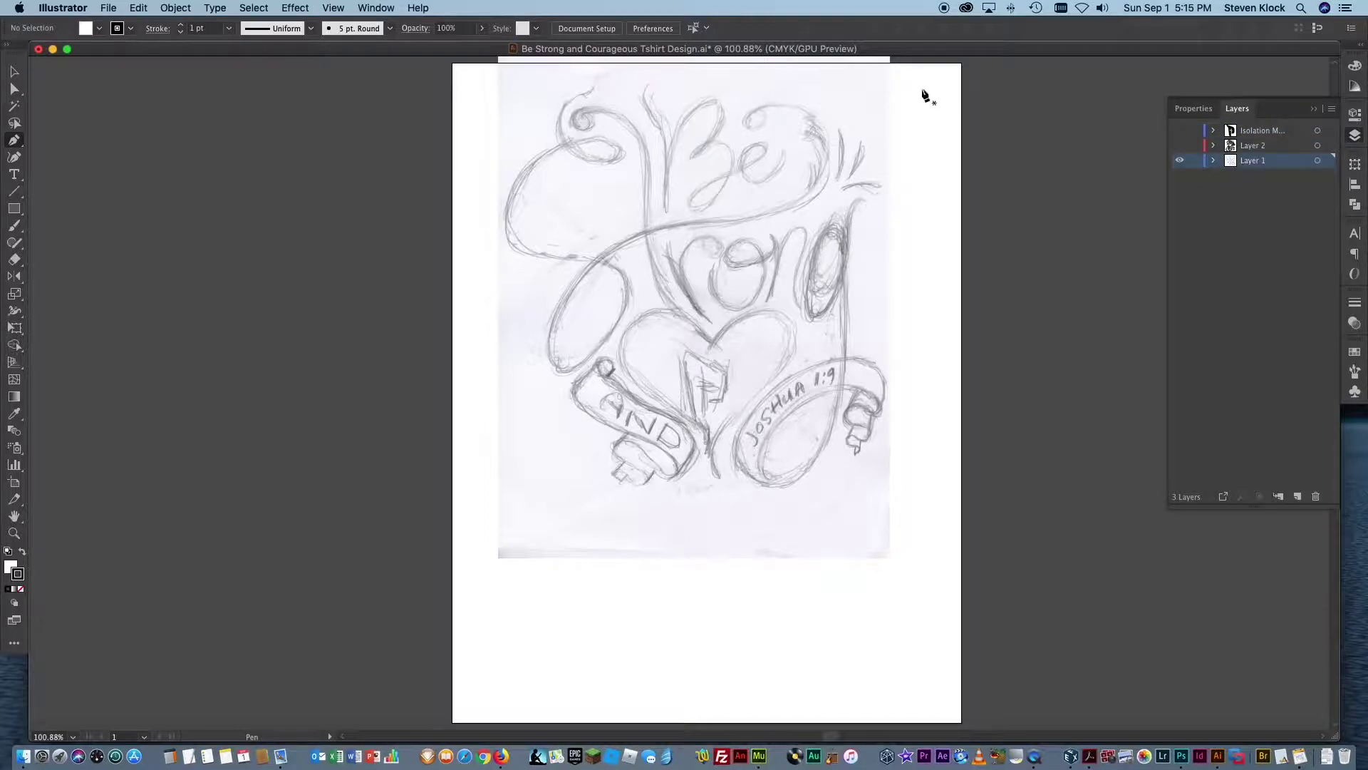
# - Trace the sketch's large looping S and its swash around "Be" as one curved Pen path with no fill
pyautogui.click(560, 112)
pyautogui.moveTo(573, 152)
pyautogui.mouseDown()
pyautogui.moveTo(611, 147)
pyautogui.moveTo(583, 139)
pyautogui.mouseUp()
pyautogui.moveTo(507, 205); pyautogui.dragTo(614, 261)
pyautogui.moveTo(619, 319); pyautogui.dragTo(558, 282)
pyautogui.moveTo(653, 233); pyautogui.dragTo(716, 212)
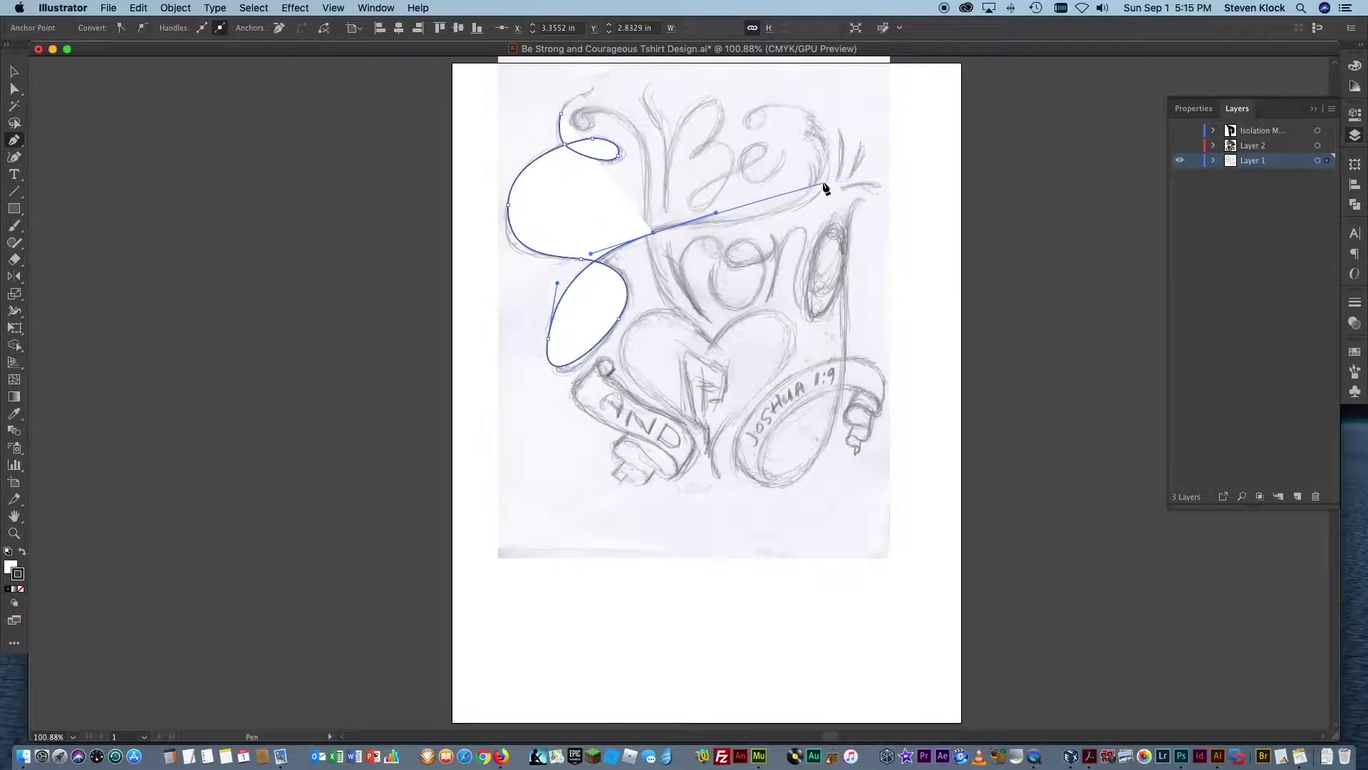
pyautogui.moveTo(818, 183); pyautogui.dragTo(765, 104)
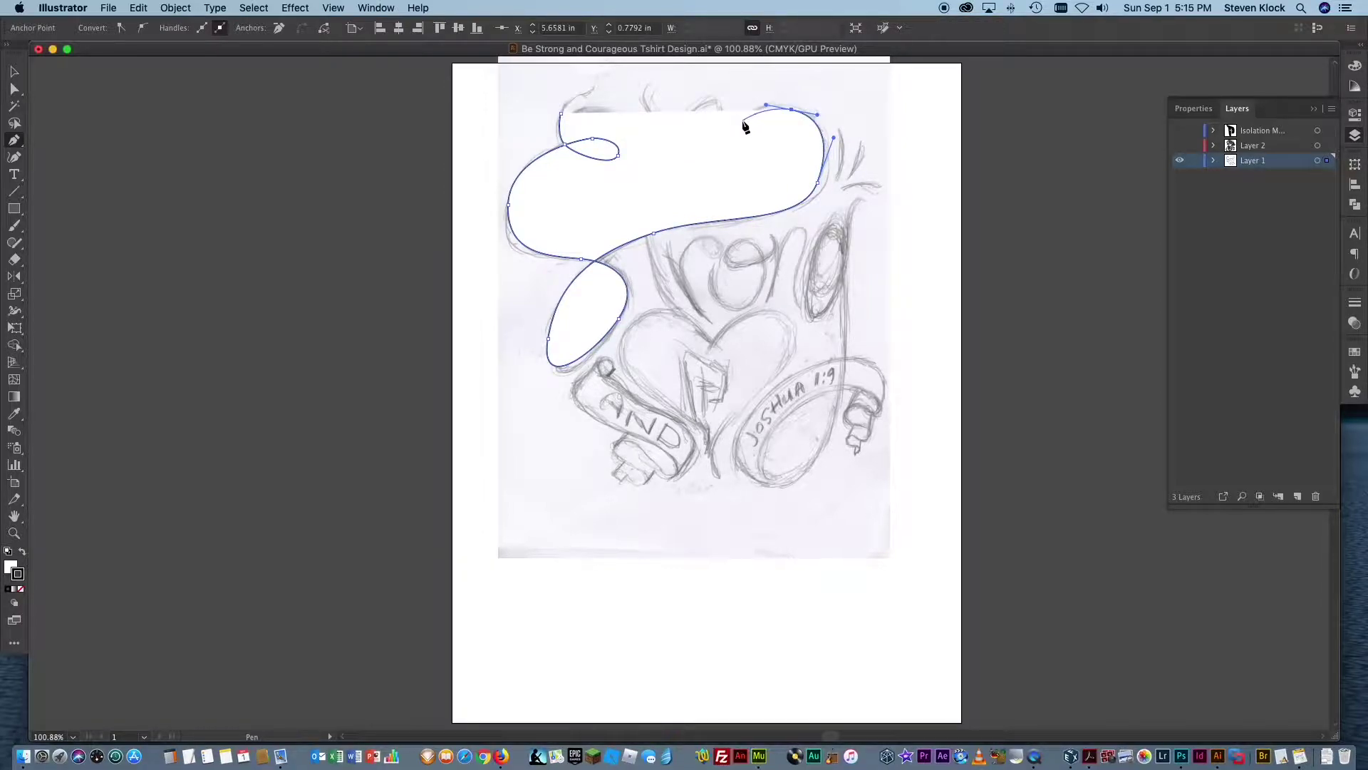
pyautogui.click(742, 121)
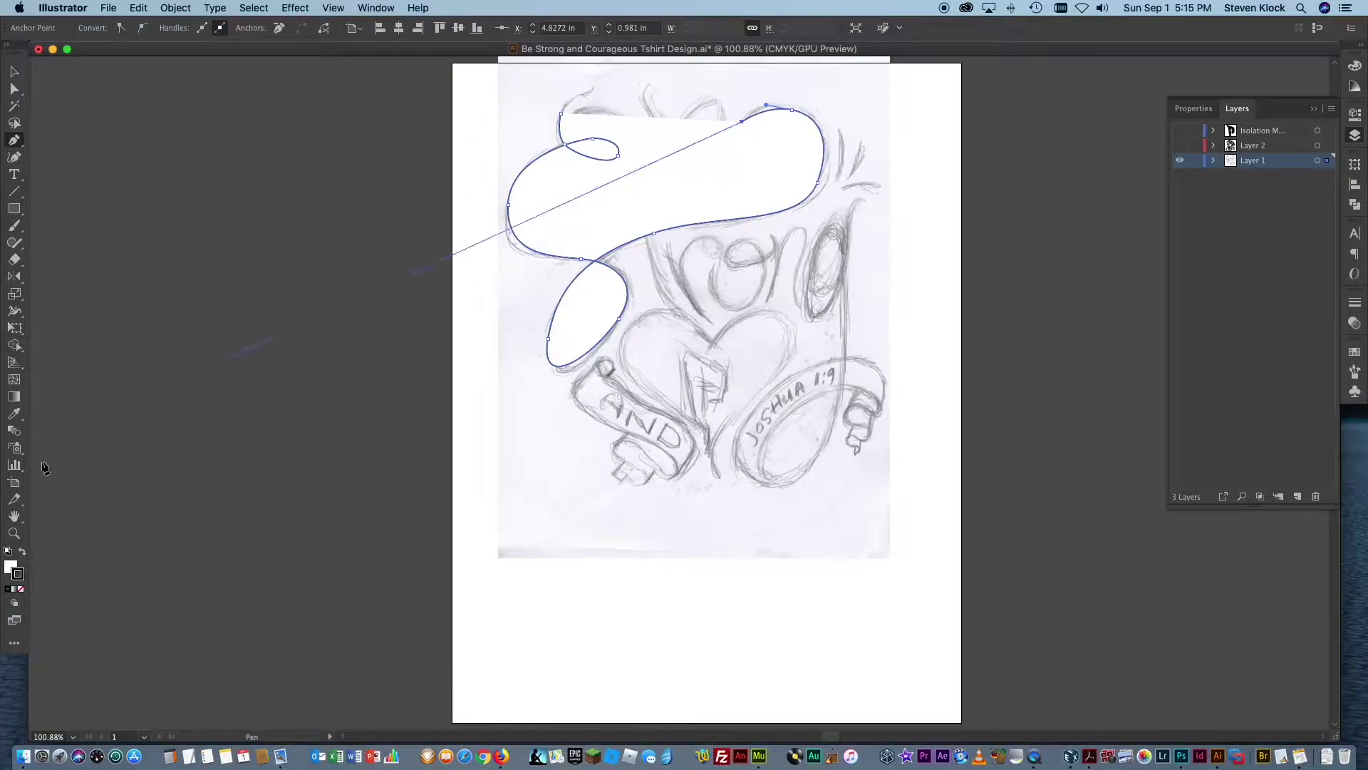
pyautogui.click(7, 568)
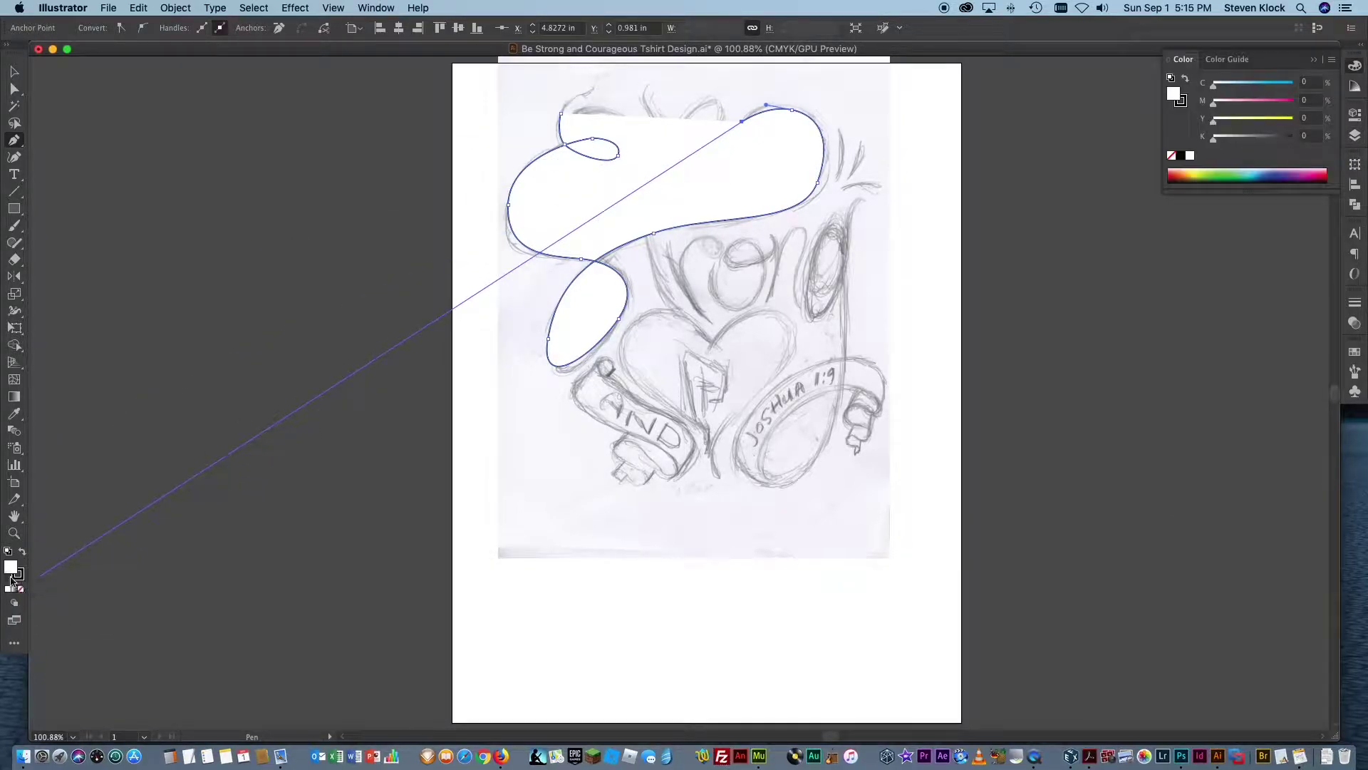
pyautogui.click(21, 590)
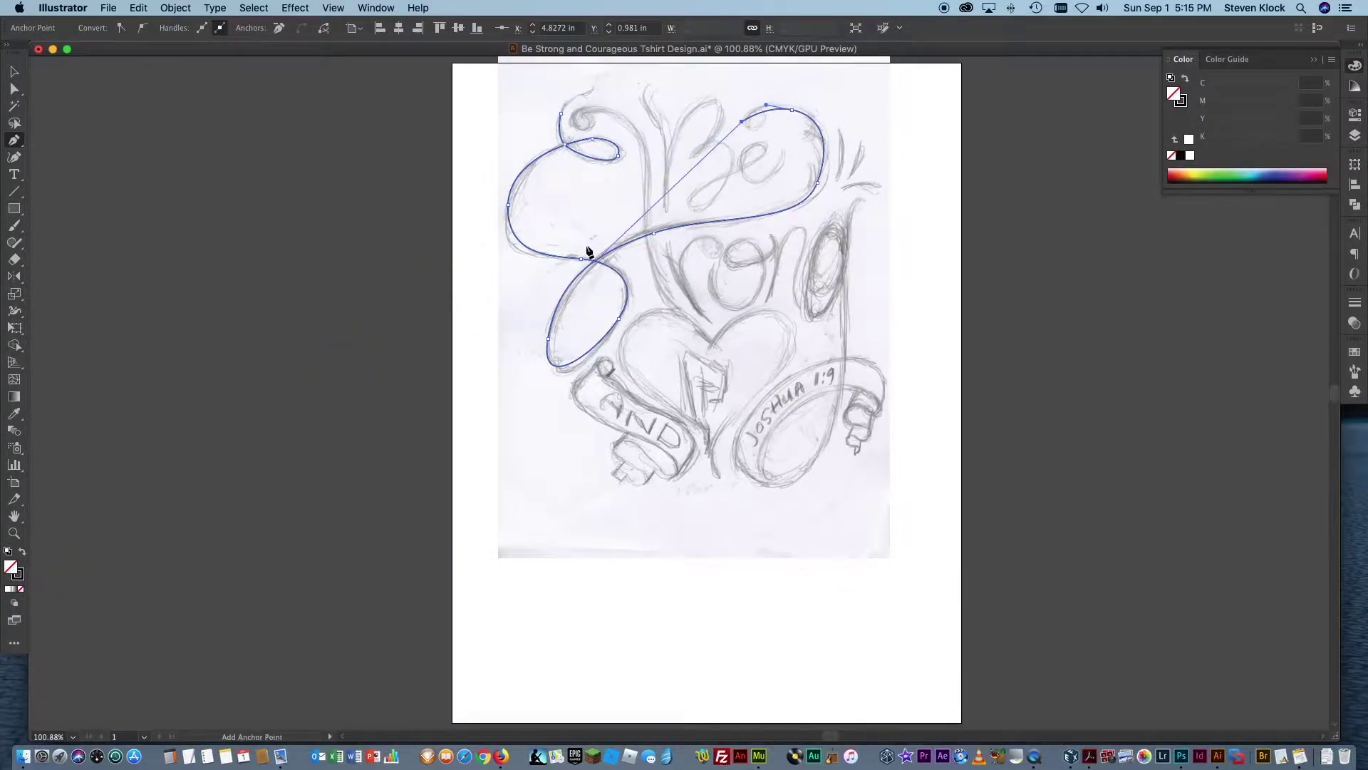
# - Move the sketch image off the traced path to inspect the bare line, and undo the move
pyautogui.click(15, 72)
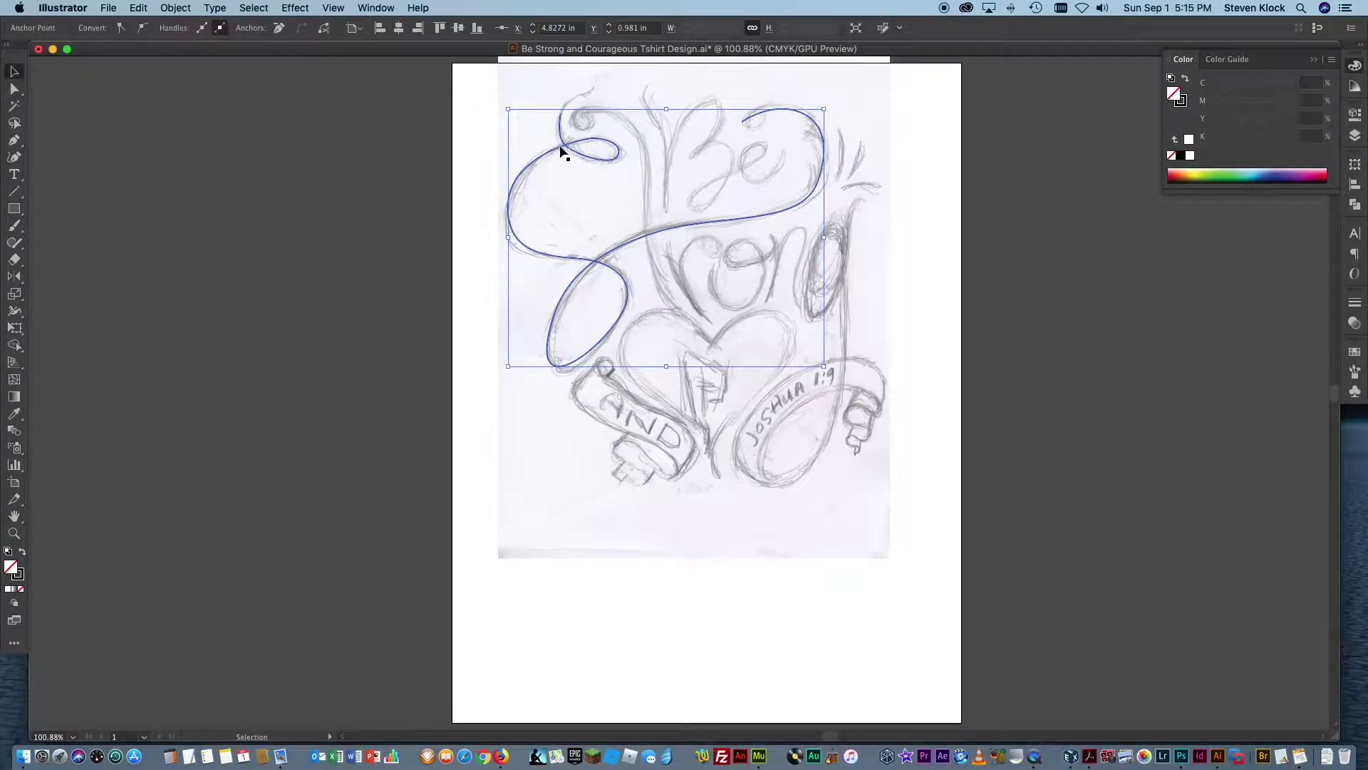
pyautogui.click(517, 467)
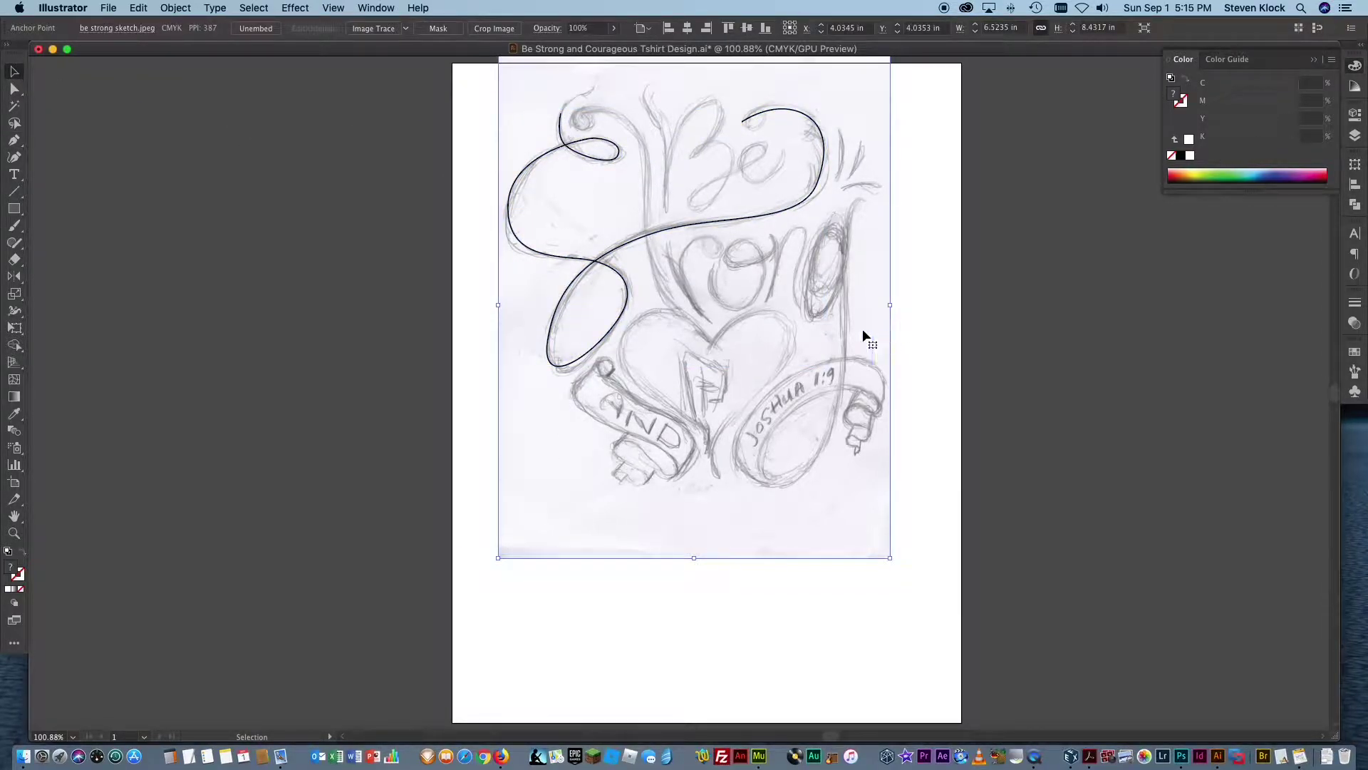
pyautogui.moveTo(862, 328); pyautogui.dragTo(1033, 636)
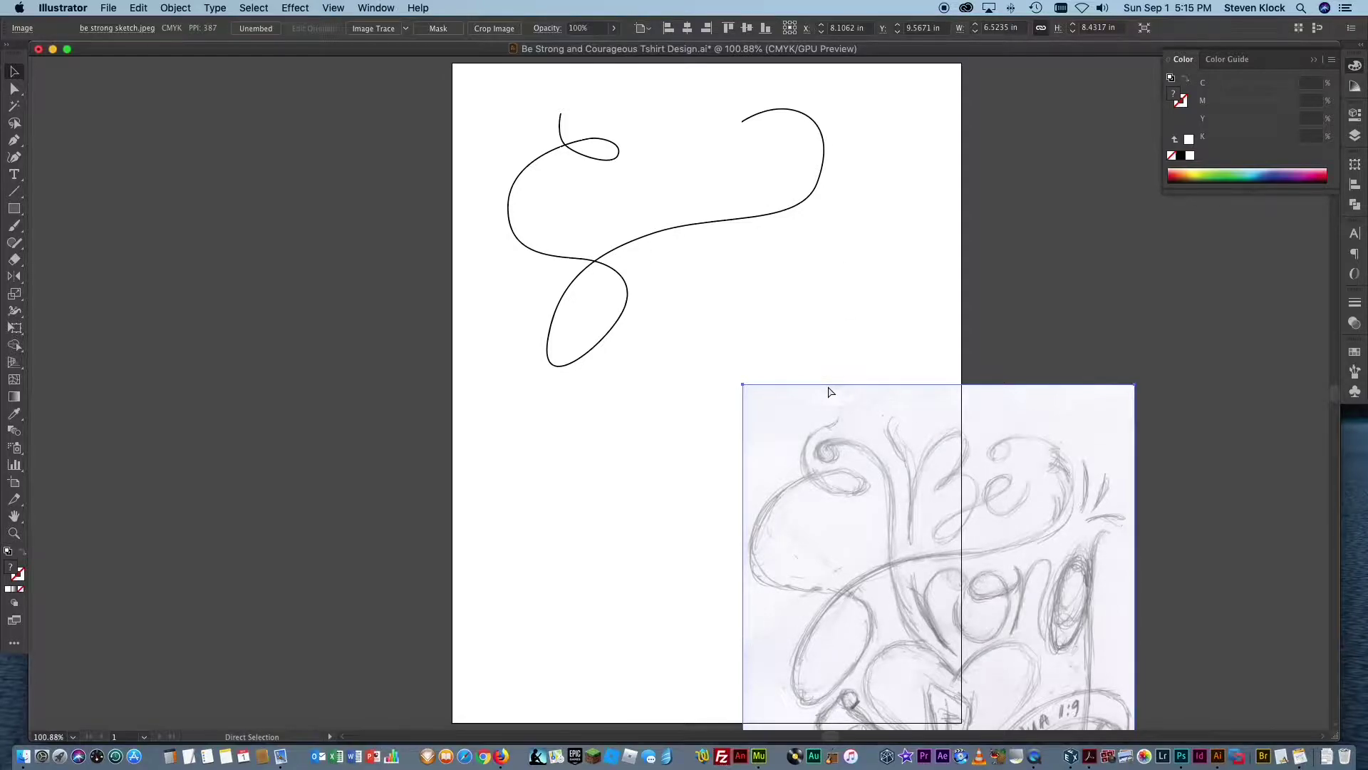
pyautogui.press('super+z')
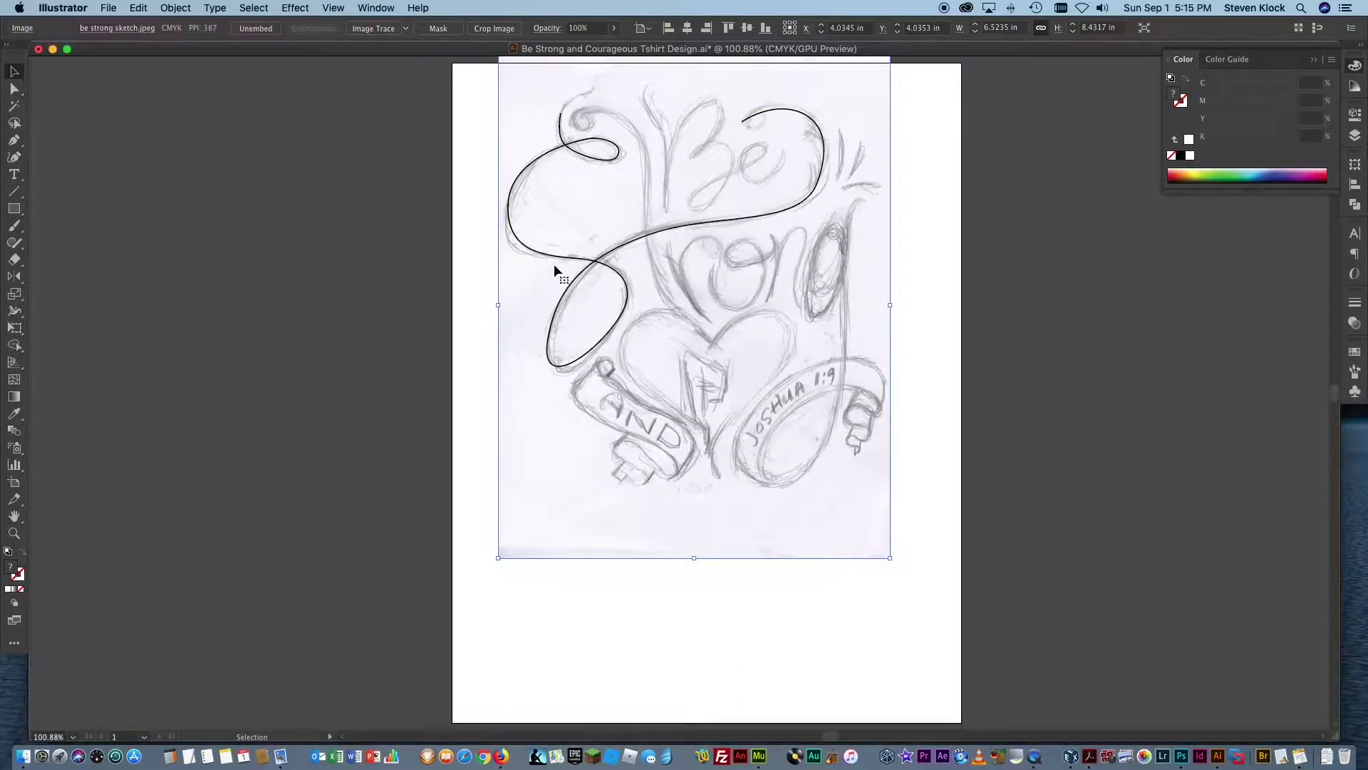
# - Widen the traced path to about 24 pt at the S's outer left curve with the Width tool
pyautogui.click(567, 262)
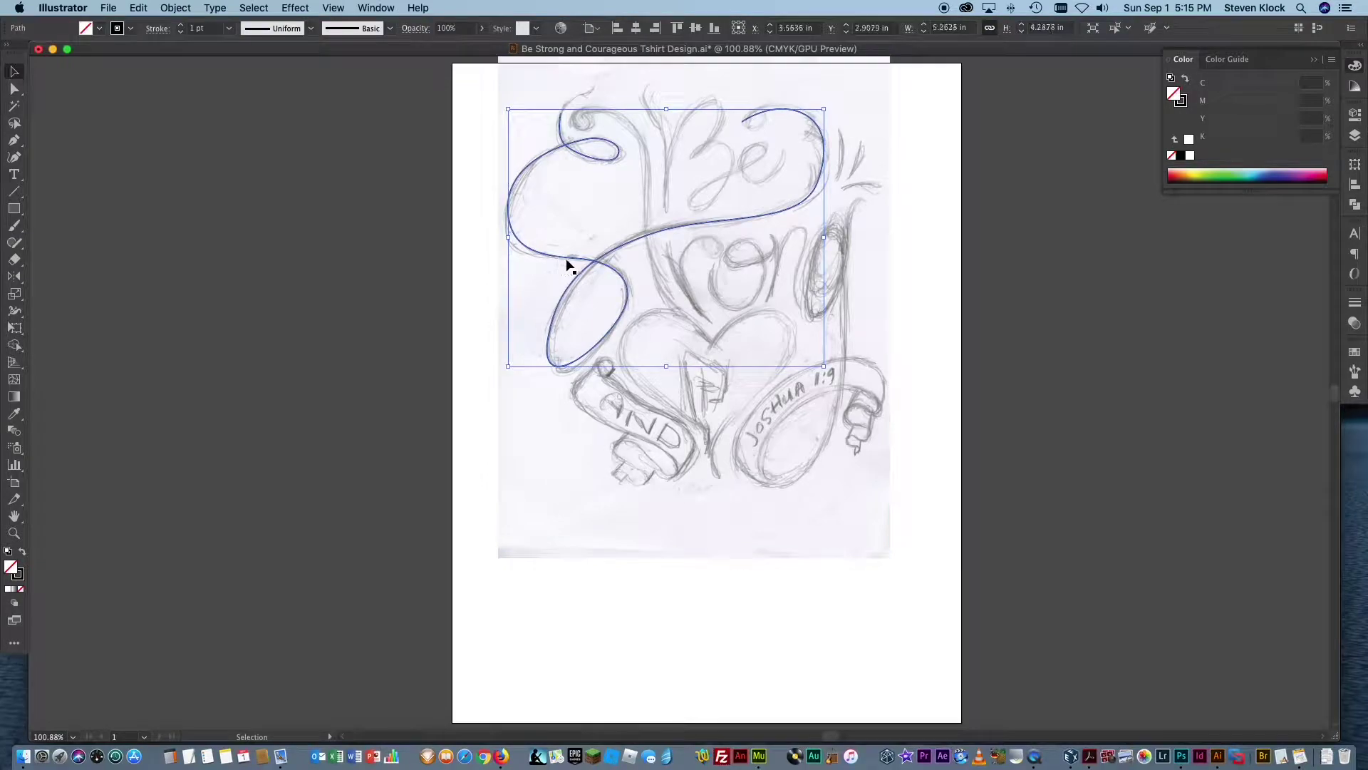
pyautogui.click(12, 313)
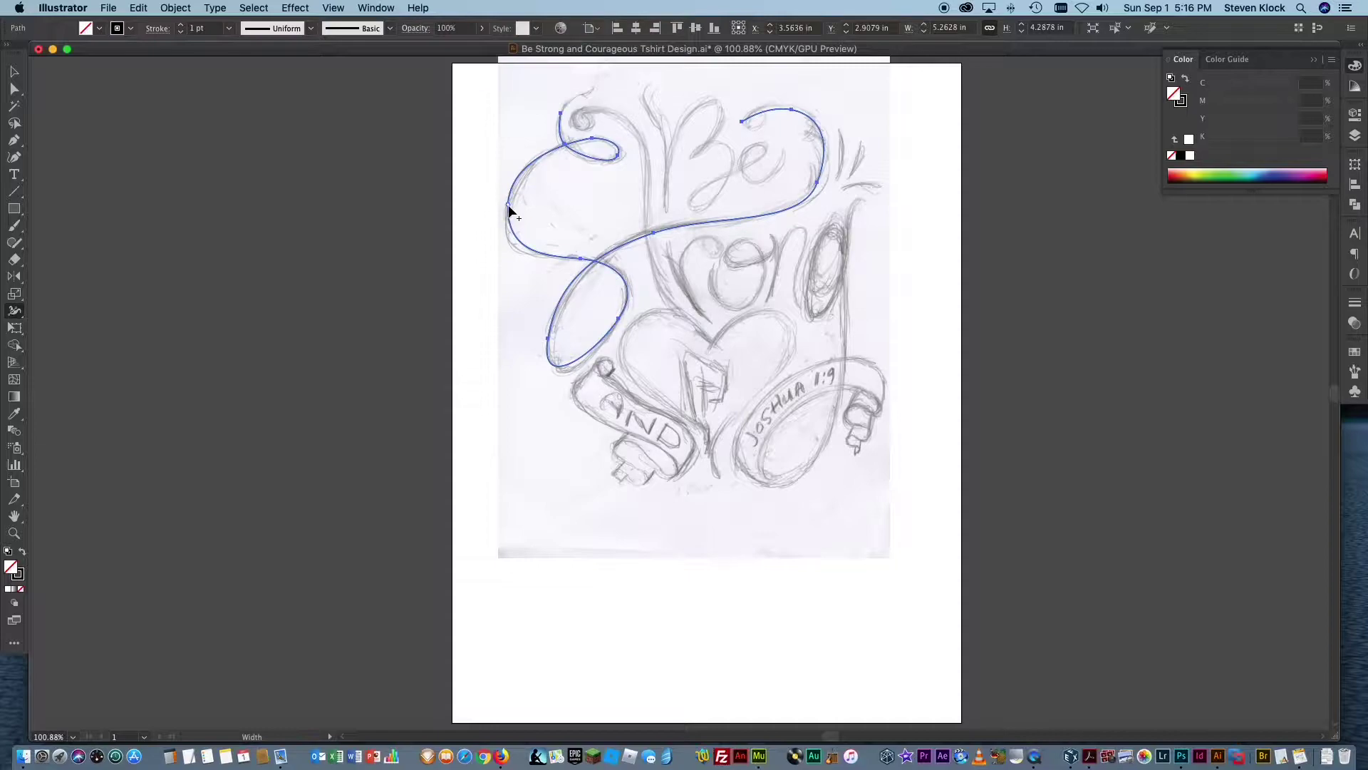
pyautogui.moveTo(511, 202); pyautogui.dragTo(519, 205)
pyautogui.moveTo(605, 147); pyautogui.dragTo(587, 168)
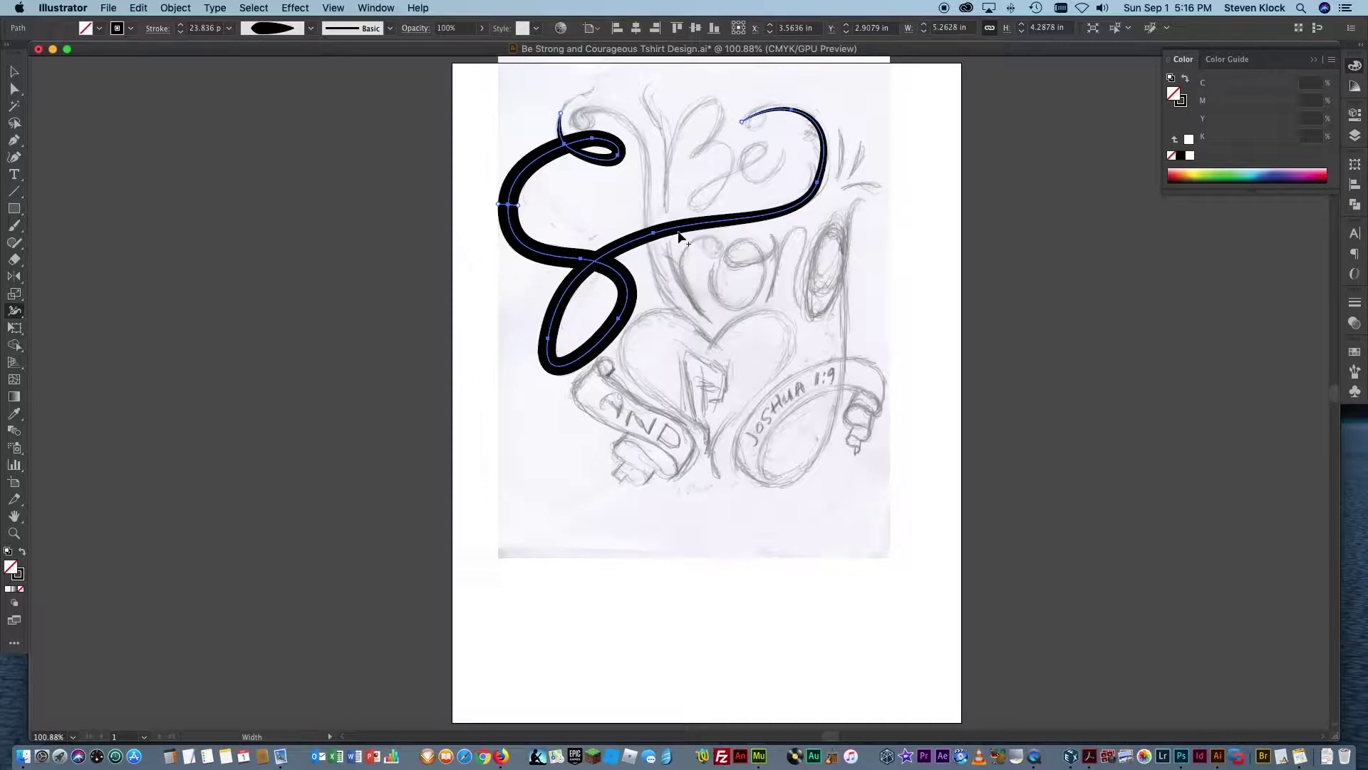
# - Reselect the traced stroke, thin it at the S's lower loop and thicken it at the swash's far right curve
pyautogui.click(15, 90)
pyautogui.click(744, 322)
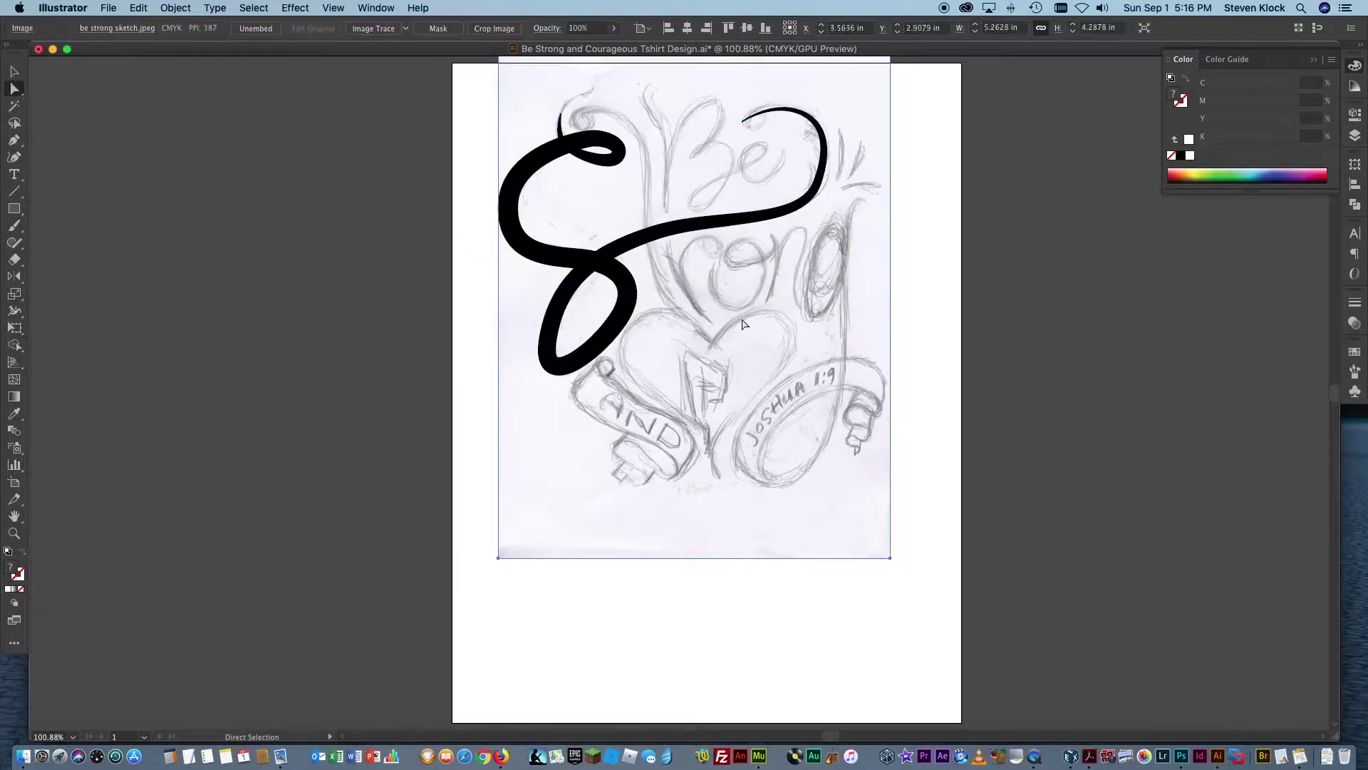
pyautogui.click(953, 270)
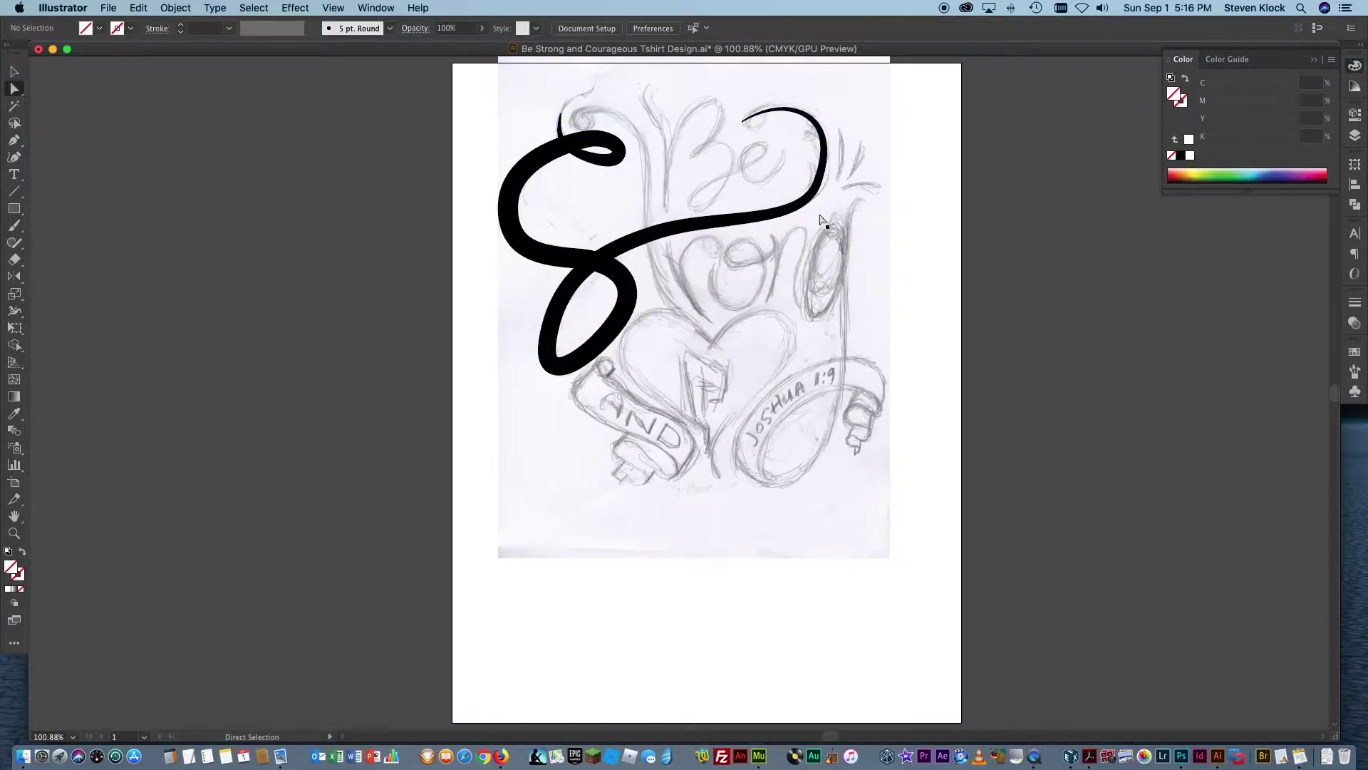
pyautogui.click(564, 364)
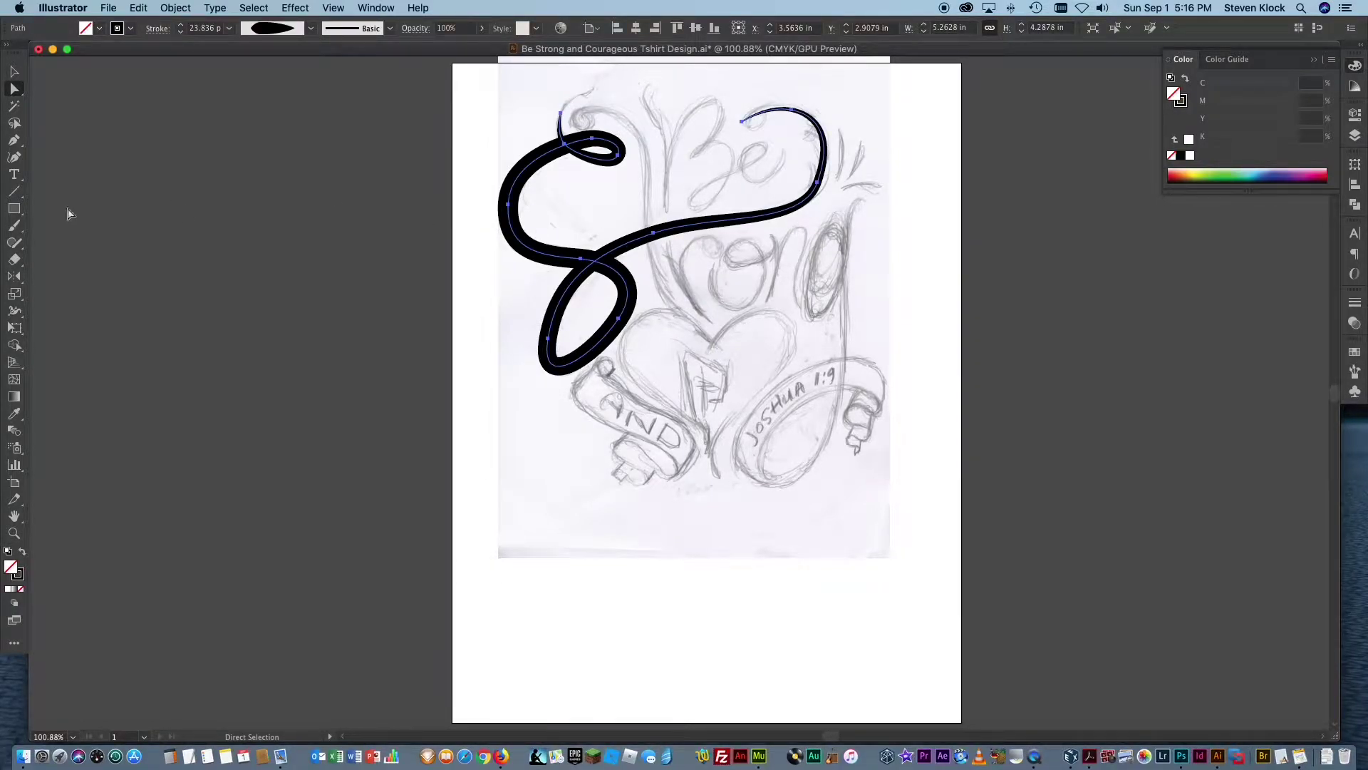
pyautogui.click(14, 311)
pyautogui.moveTo(593, 350); pyautogui.dragTo(596, 345)
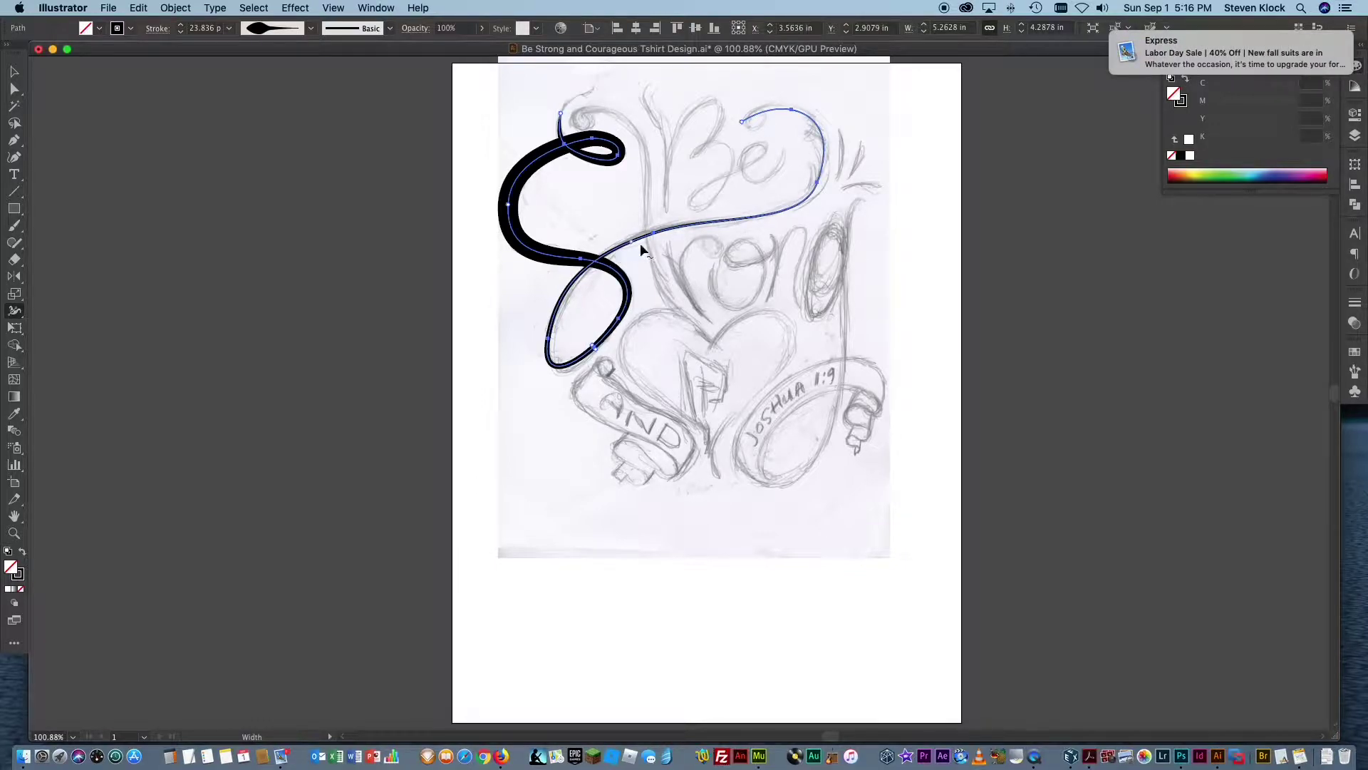
pyautogui.moveTo(825, 168); pyautogui.dragTo(828, 160)
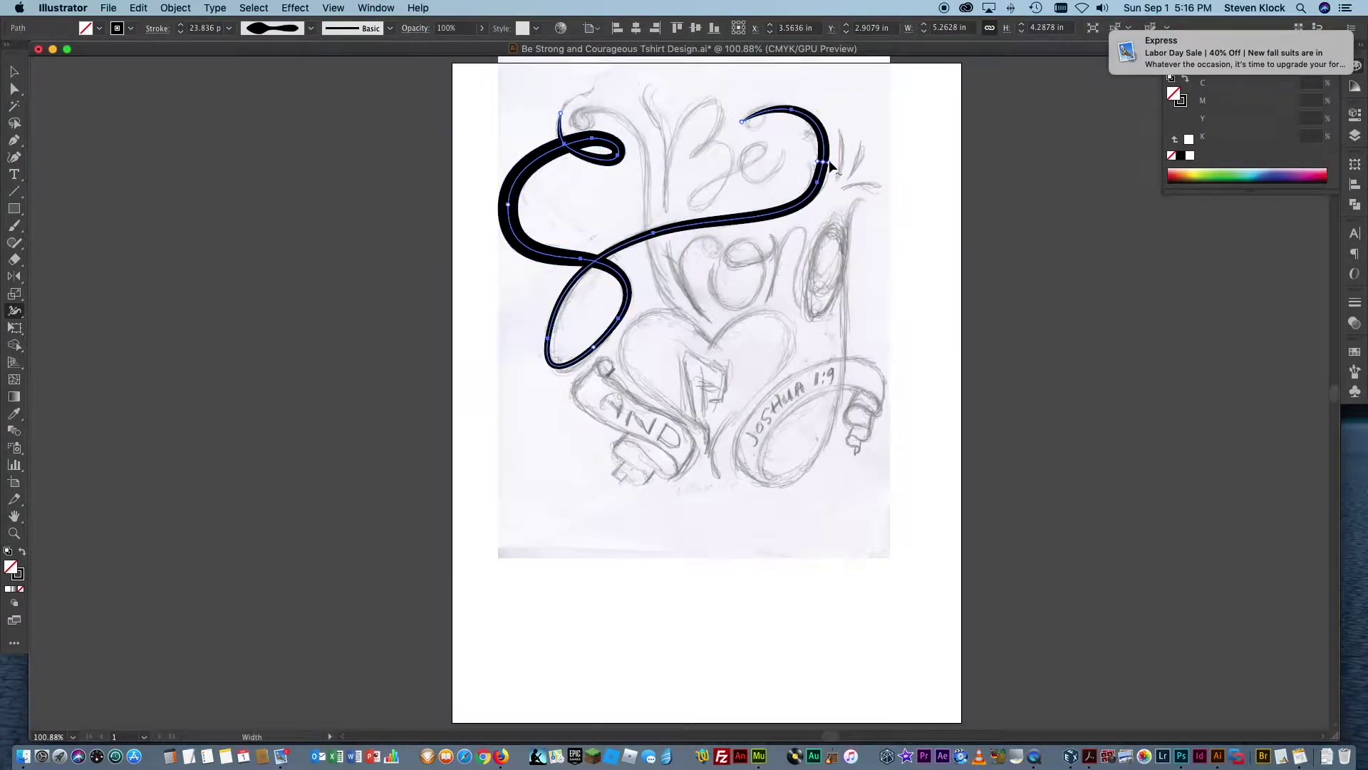
# - Delete the traced stroke, and display the lettering and logo layers in place of the sketch
pyautogui.click(14, 75)
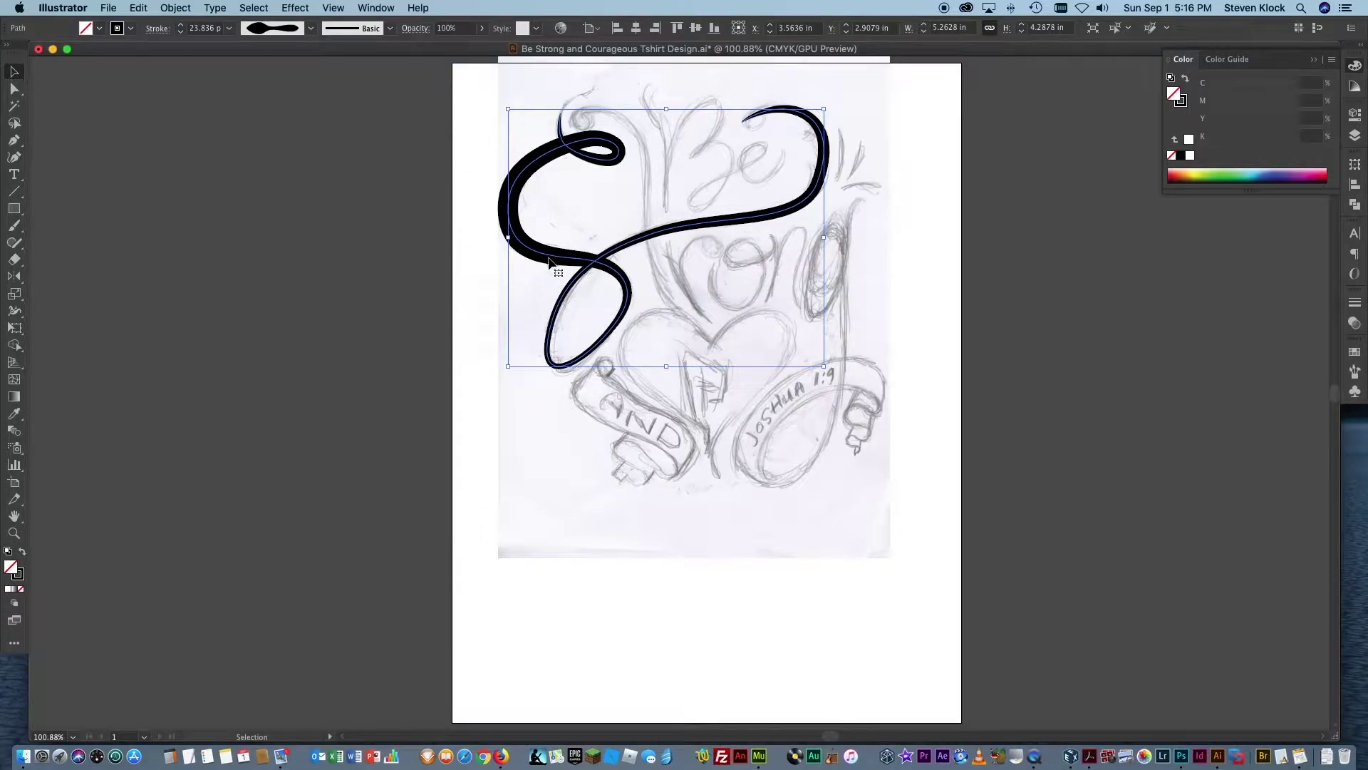
pyautogui.press('Delete')
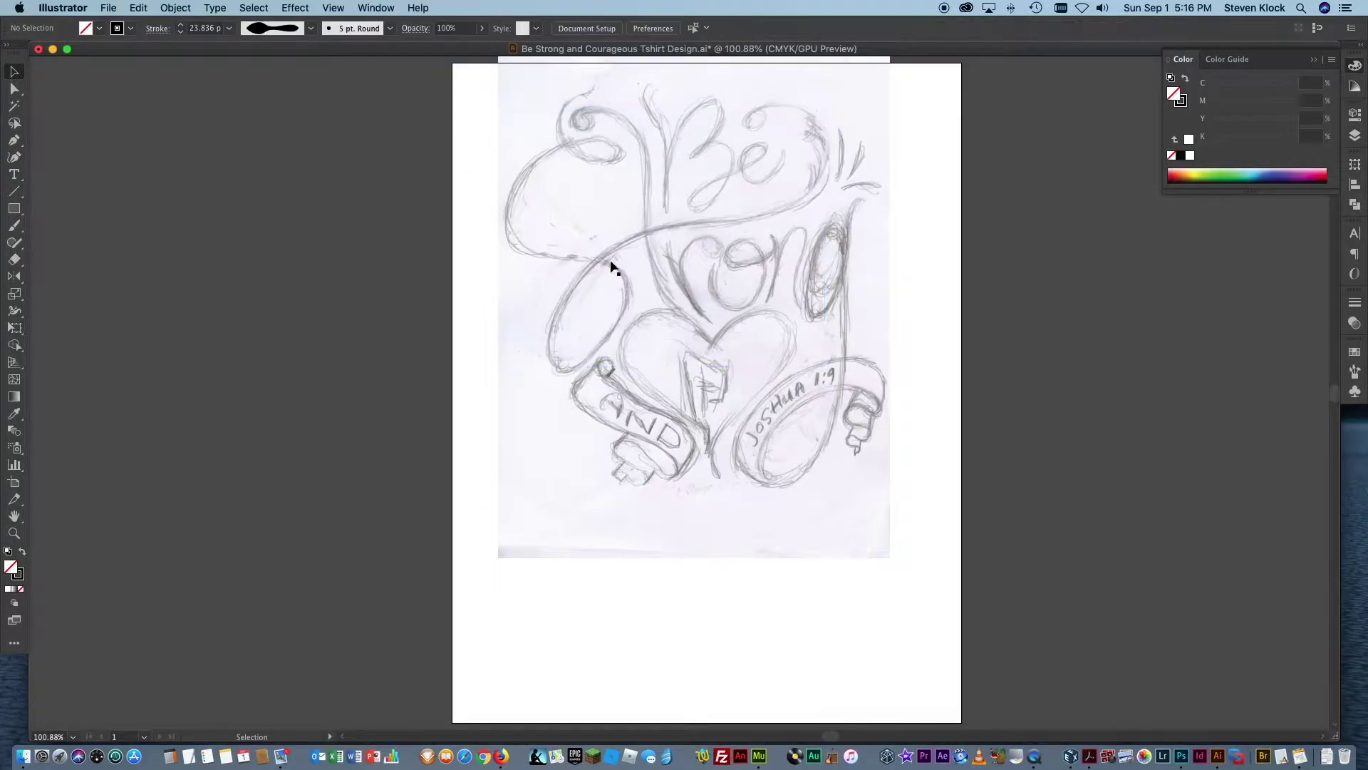
pyautogui.click(1356, 138)
pyautogui.click(1179, 161)
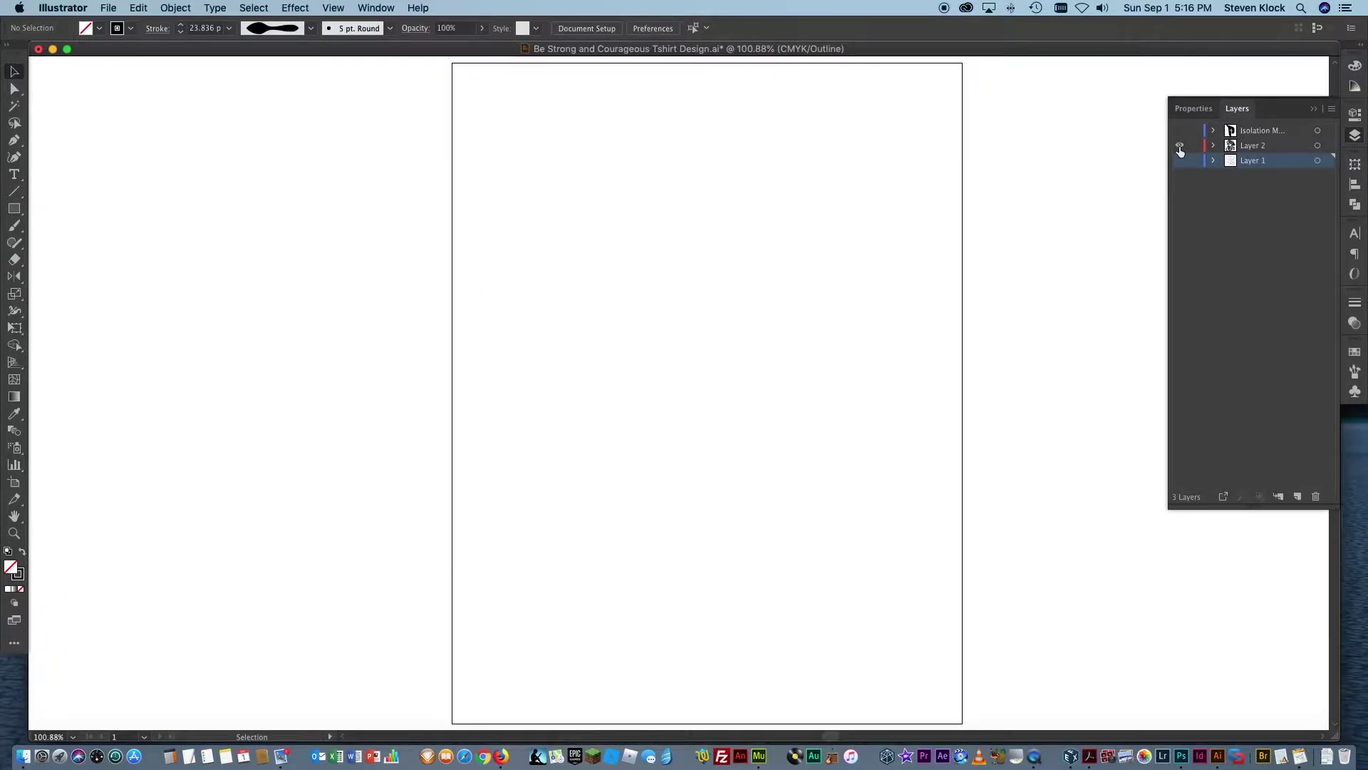
pyautogui.click(1179, 145)
pyautogui.click(1180, 130)
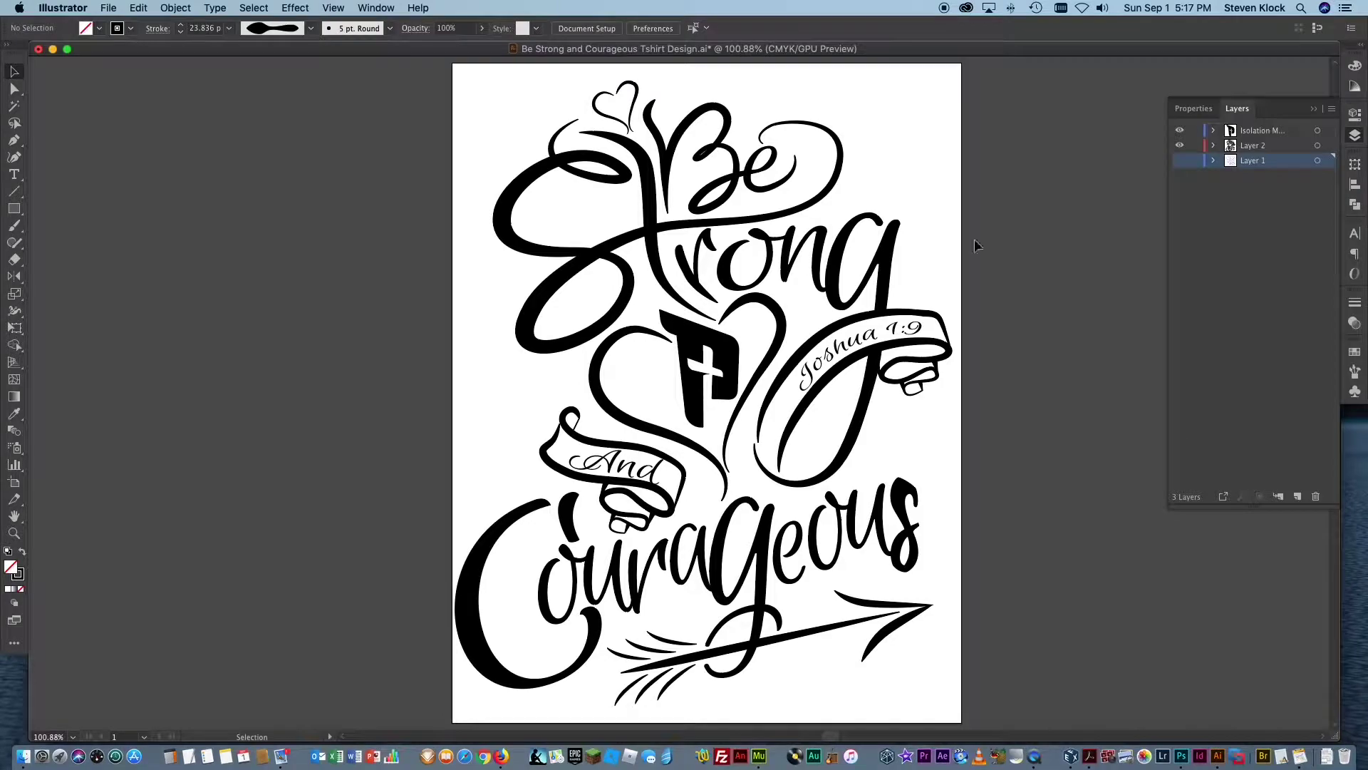
# - Hide the lettering and logo layers and display only the pencil sketch on Layer 1
pyautogui.click(1180, 145)
pyautogui.click(1180, 131)
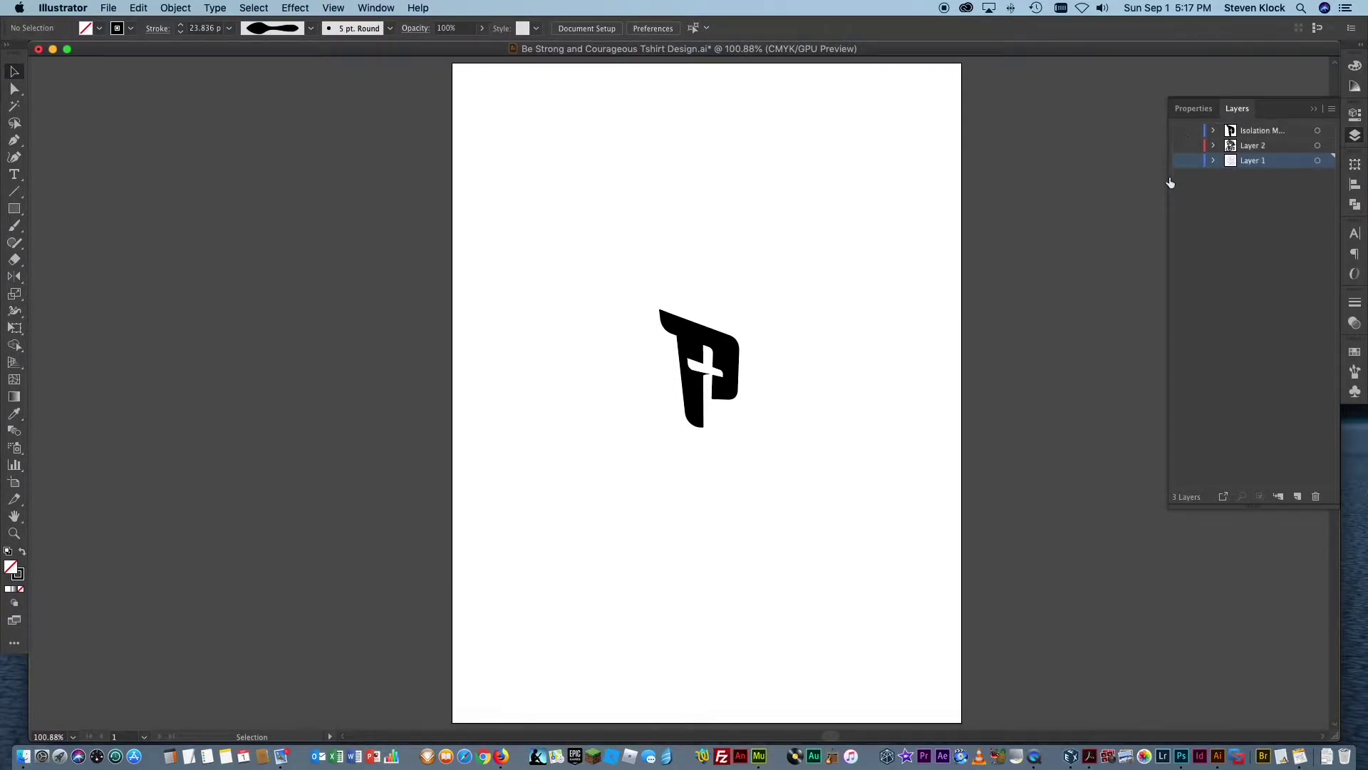
pyautogui.press('super+y')
pyautogui.press('super+y')
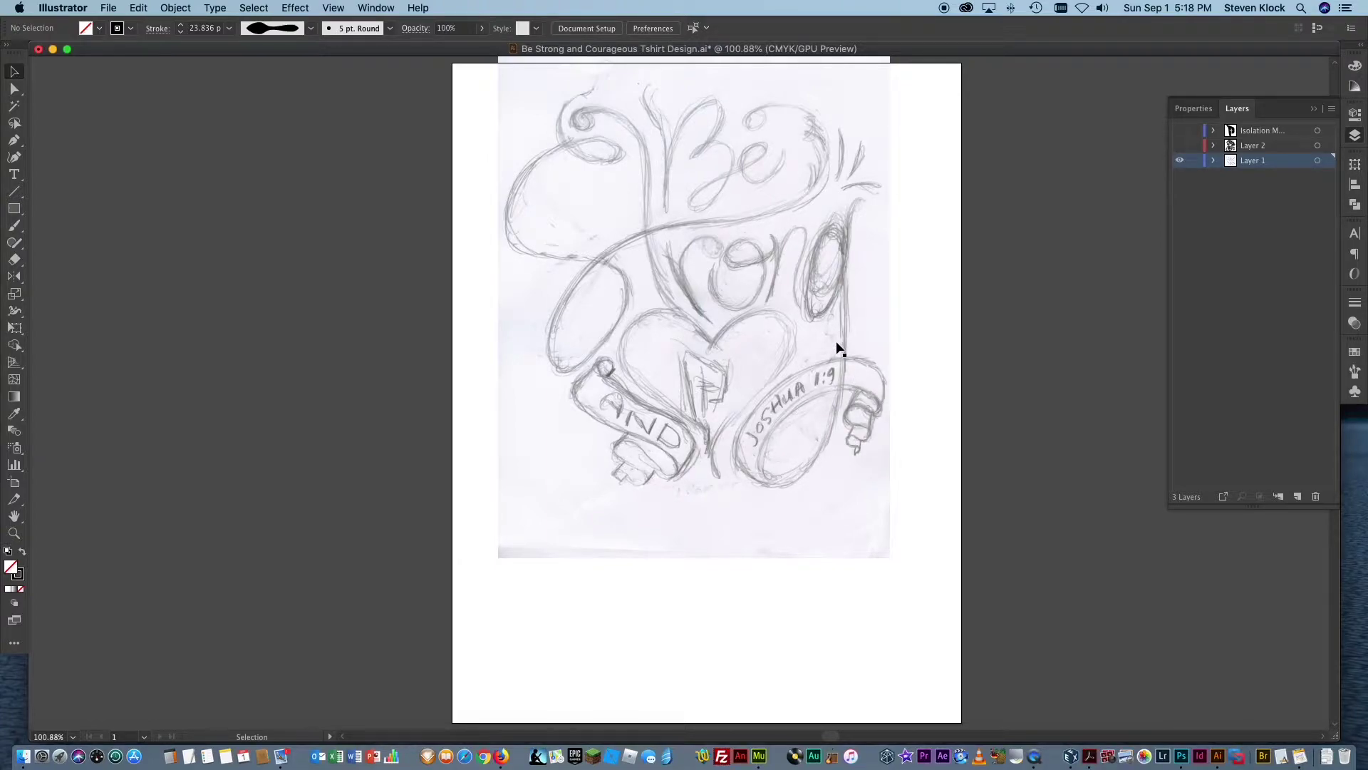
# - Show the lettering and logo layers again and toggle the sketch beneath them for comparison, leaving the sketch hidden
pyautogui.keyDown('alt'); pyautogui.click(1180, 158); pyautogui.keyUp('alt')
pyautogui.click(1180, 160)
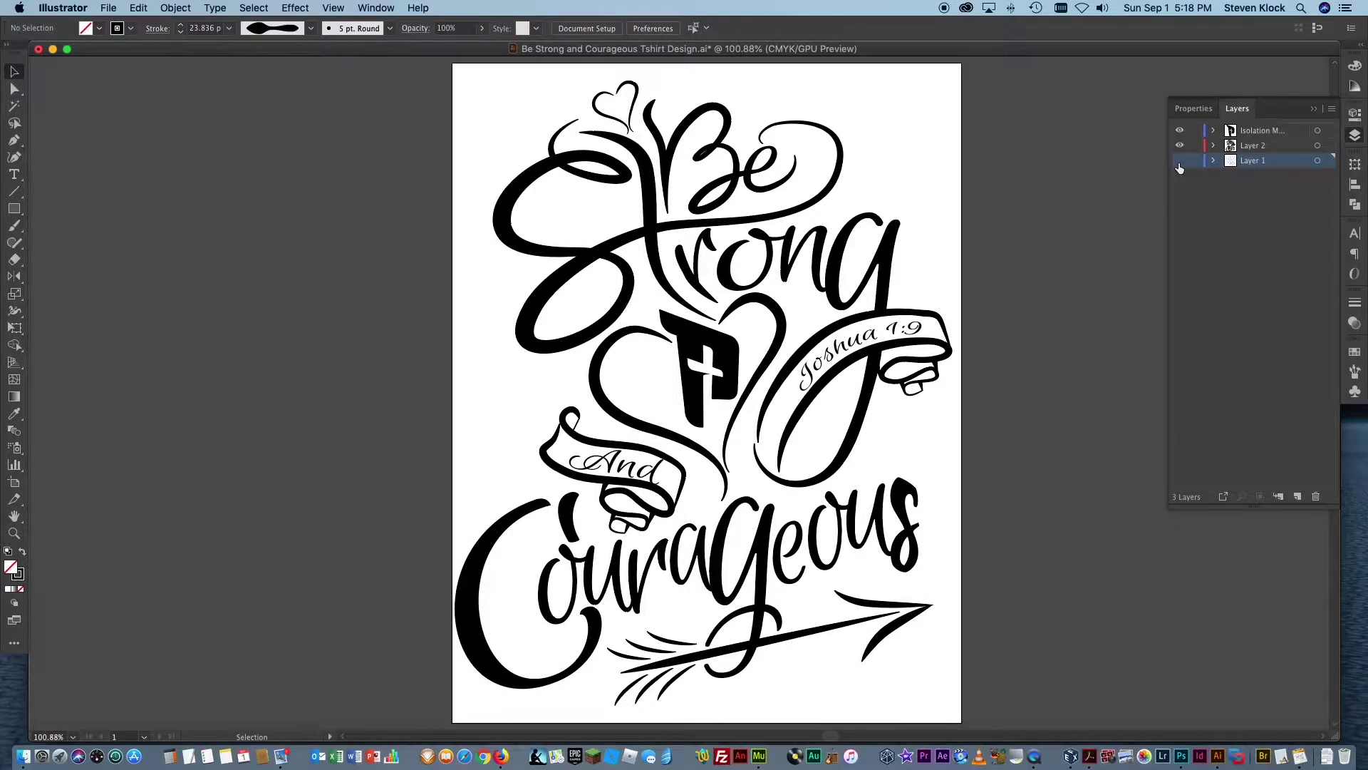
pyautogui.click(1180, 162)
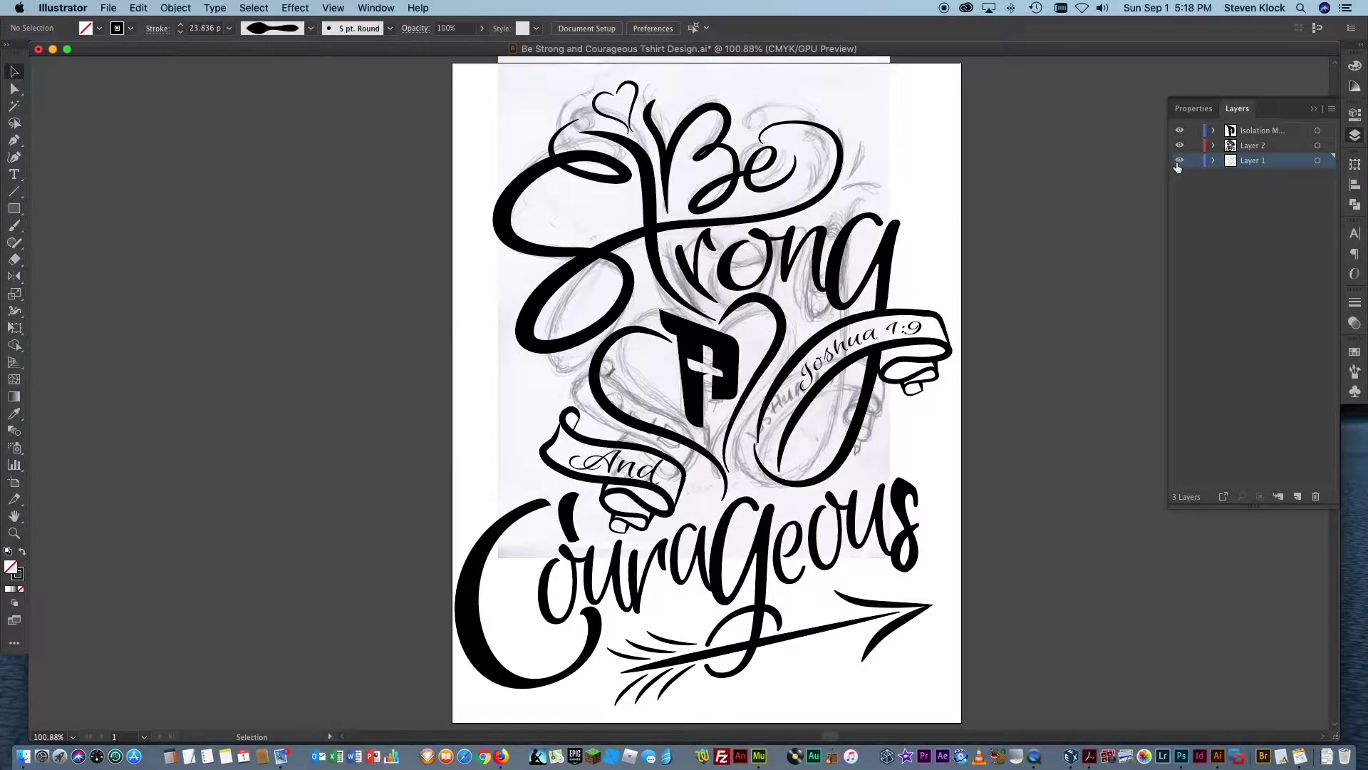
pyautogui.click(1179, 160)
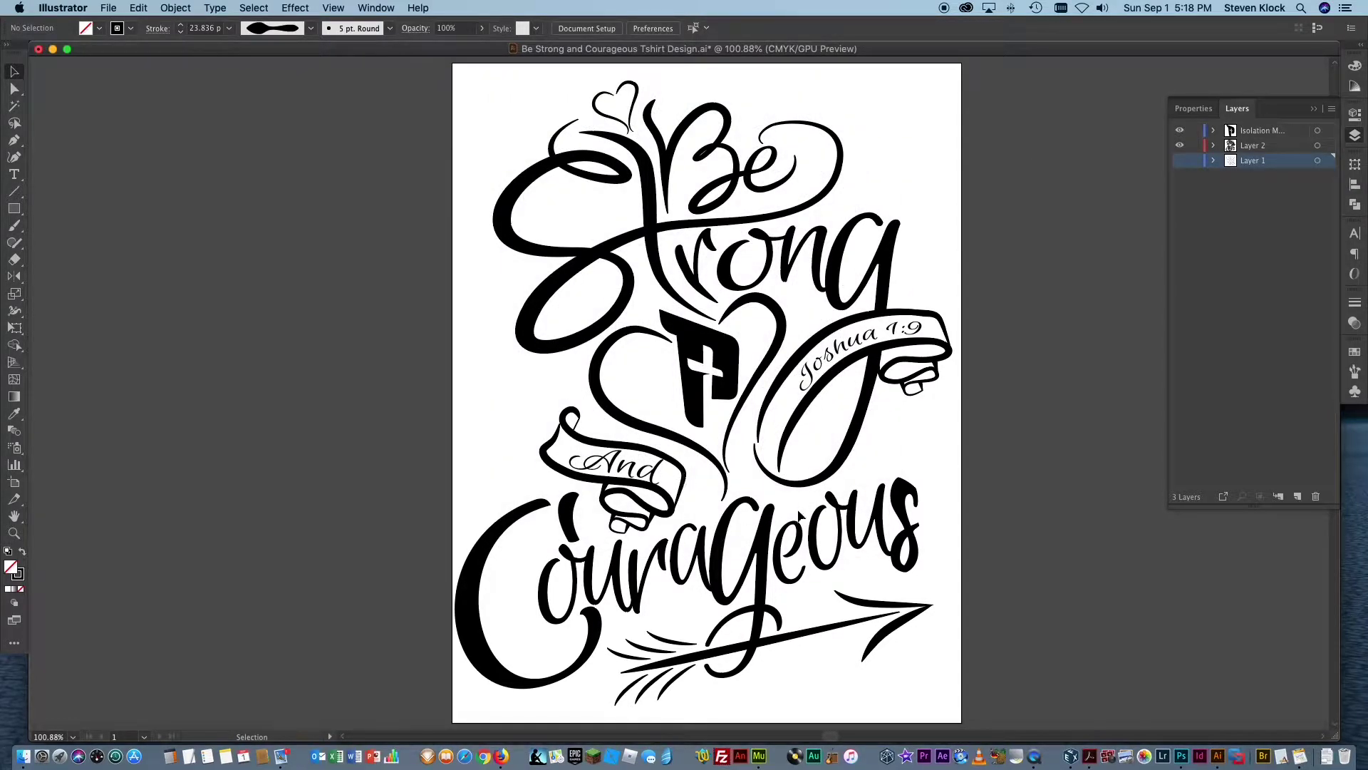